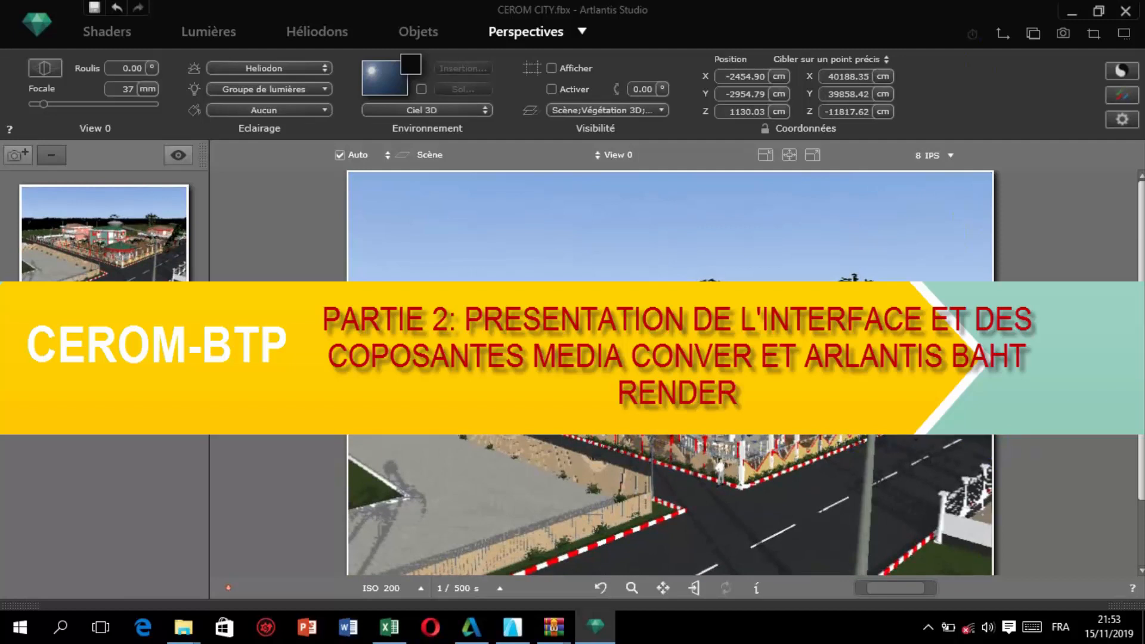
Darken the diffuse colour of the Peinture - Jade pâle shader on the central building's walls to a dark grey-green.
{"action": "scroll", "coordinate": [775, 441], "scroll_direction": "up", "scroll_amount": 3}
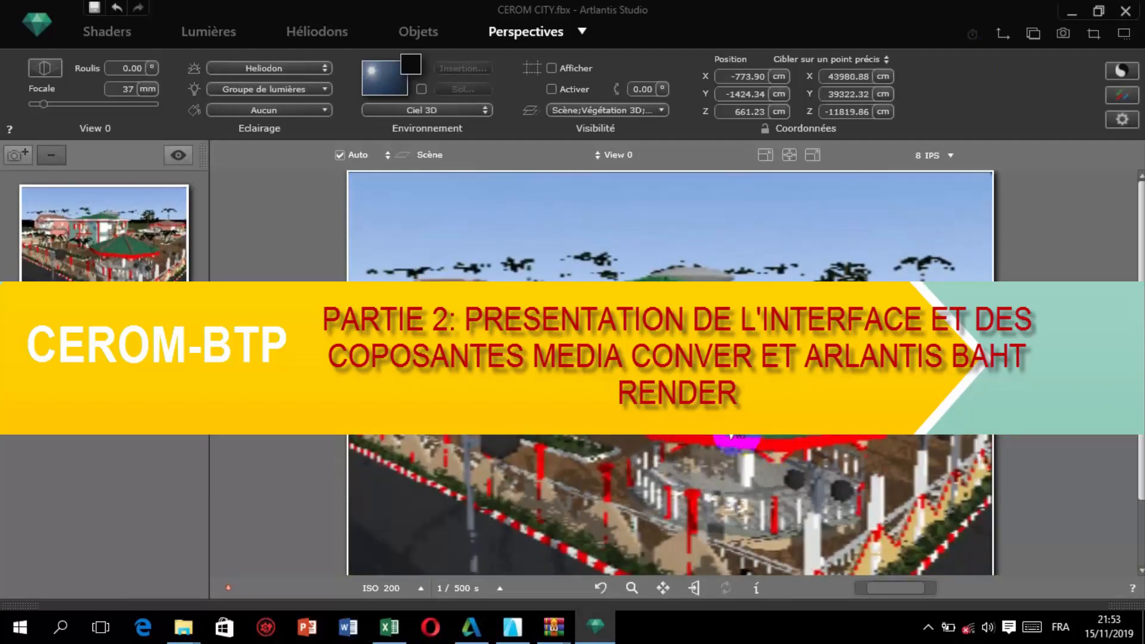
{"action": "left_click", "coordinate": [102, 33]}
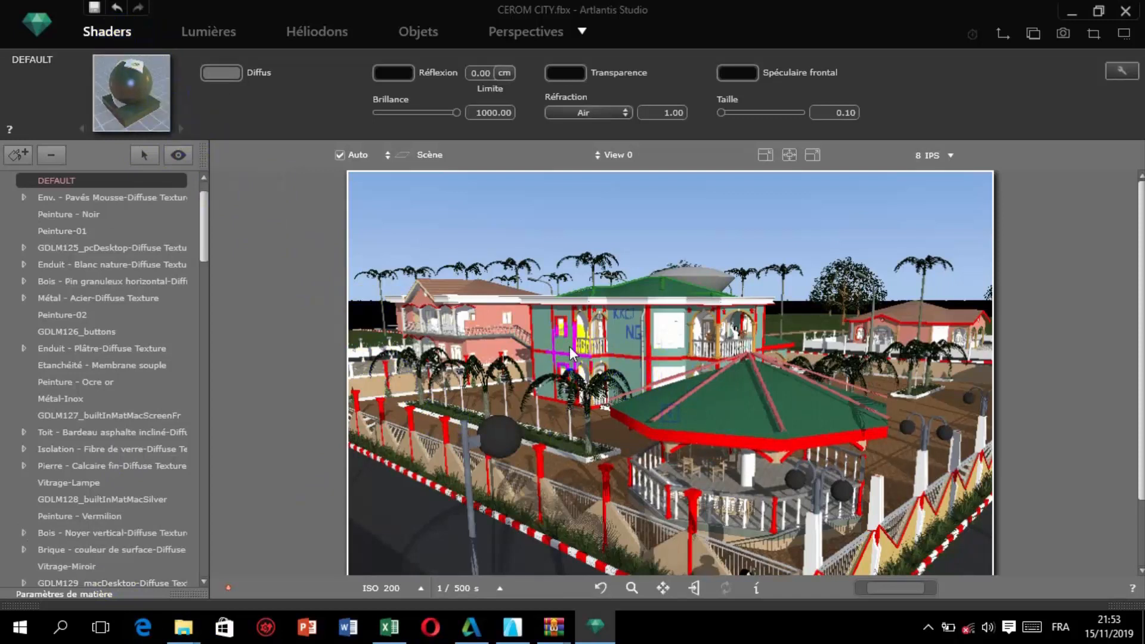
{"action": "left_click", "coordinate": [541, 332]}
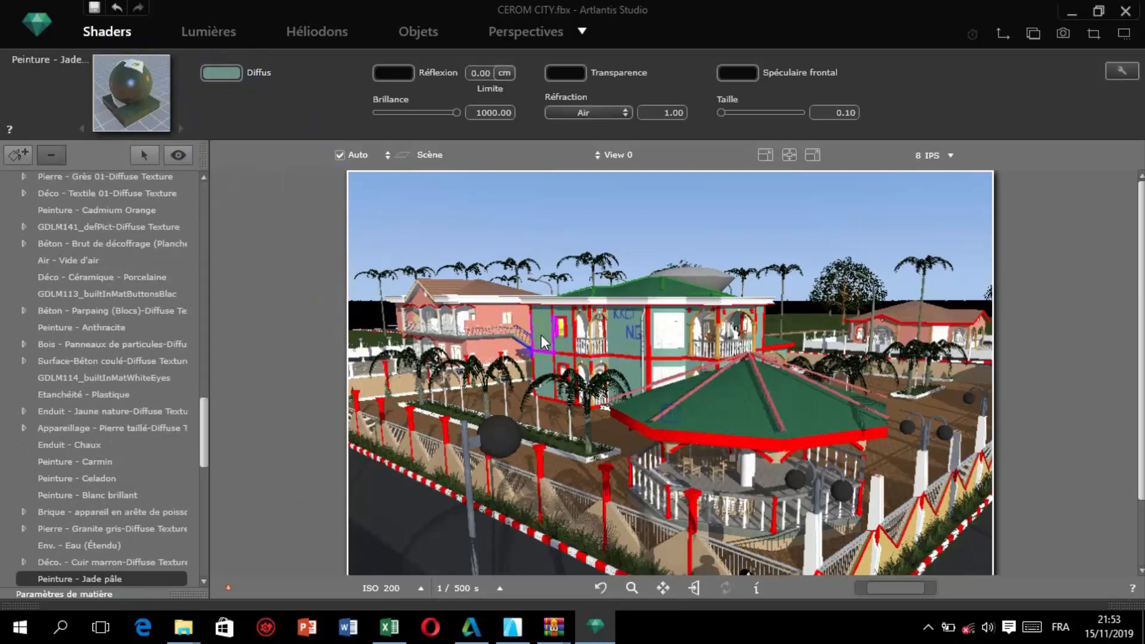
{"action": "left_click", "coordinate": [307, 117]}
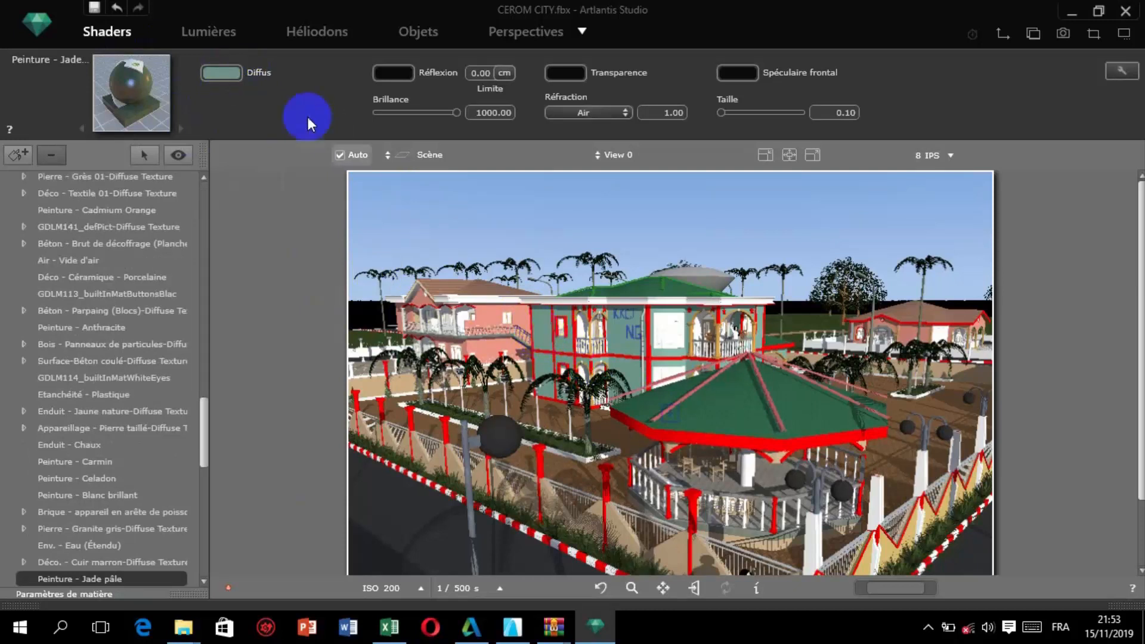
{"action": "left_click", "coordinate": [214, 73]}
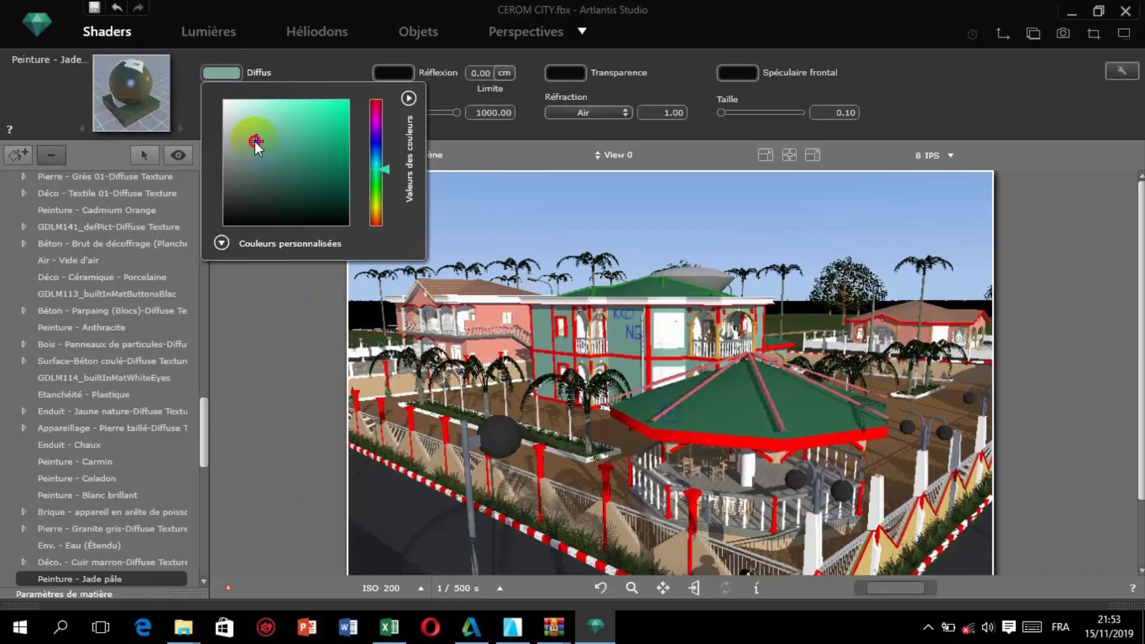
{"action": "mouse_move", "coordinate": [255, 140]}
{"action": "left_mouse_down"}
{"action": "mouse_move", "coordinate": [241, 187]}
{"action": "mouse_move", "coordinate": [234, 110]}
{"action": "mouse_move", "coordinate": [231, 222]}
{"action": "mouse_move", "coordinate": [259, 189]}
{"action": "mouse_move", "coordinate": [338, 209]}
{"action": "mouse_move", "coordinate": [246, 187]}
{"action": "mouse_move", "coordinate": [286, 170]}
{"action": "mouse_move", "coordinate": [241, 178]}
{"action": "left_mouse_up"}
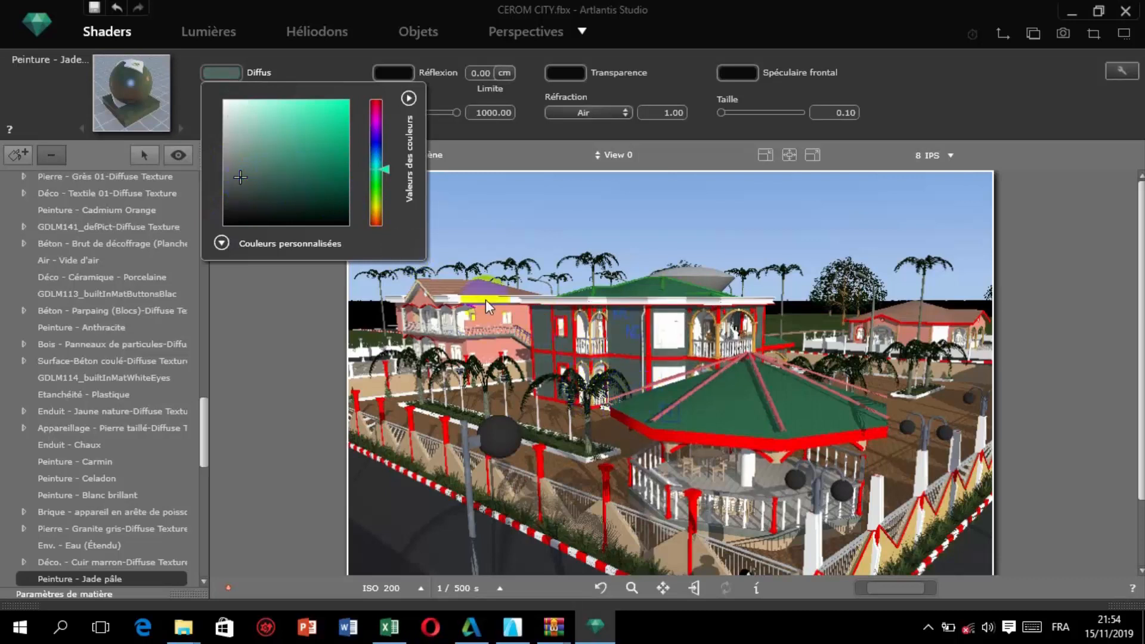
{"action": "left_click", "coordinate": [277, 302]}
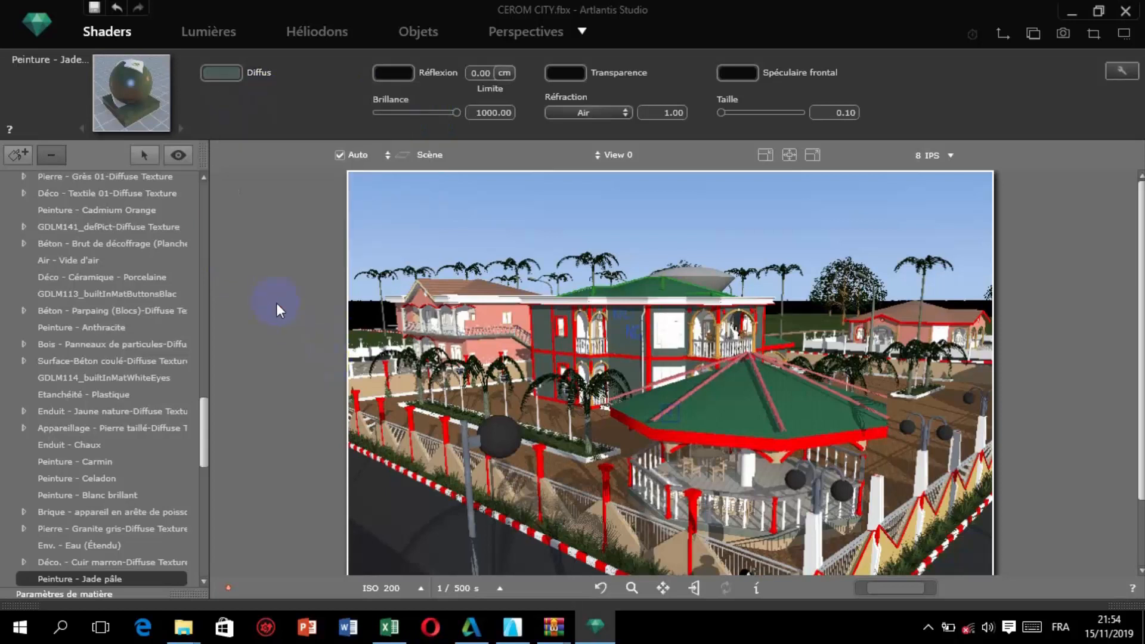
Add a light to the scene and place its target on the globe of the foreground street lamp.
{"action": "left_click", "coordinate": [205, 31]}
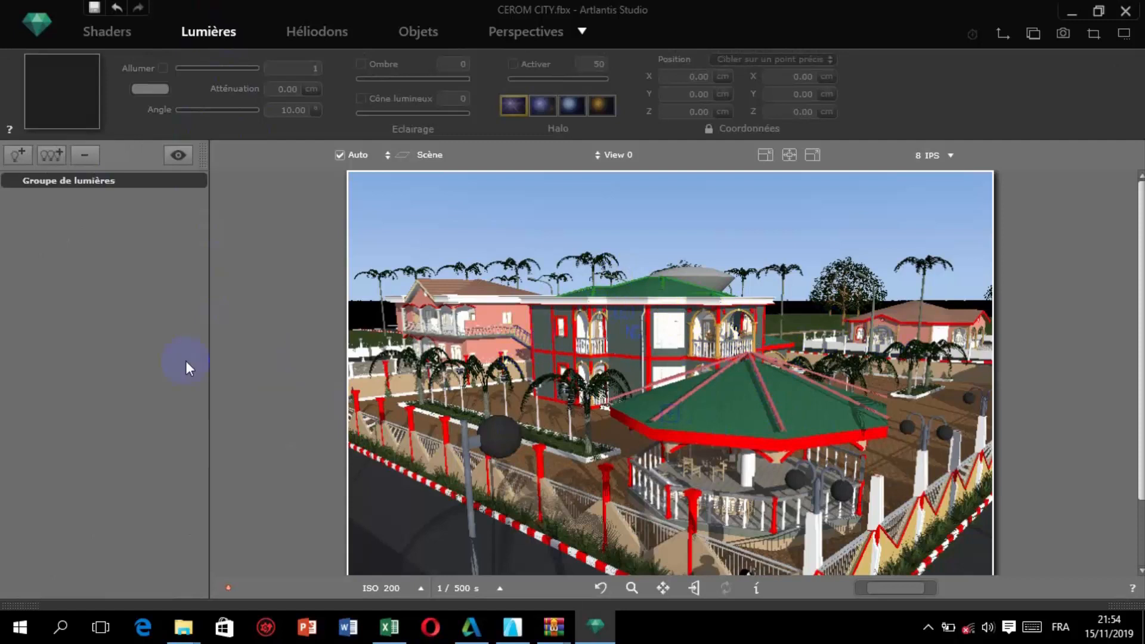
{"action": "left_click", "coordinate": [16, 156]}
{"action": "left_click_drag", "start_coordinate": [475, 384], "coordinate": [565, 486]}
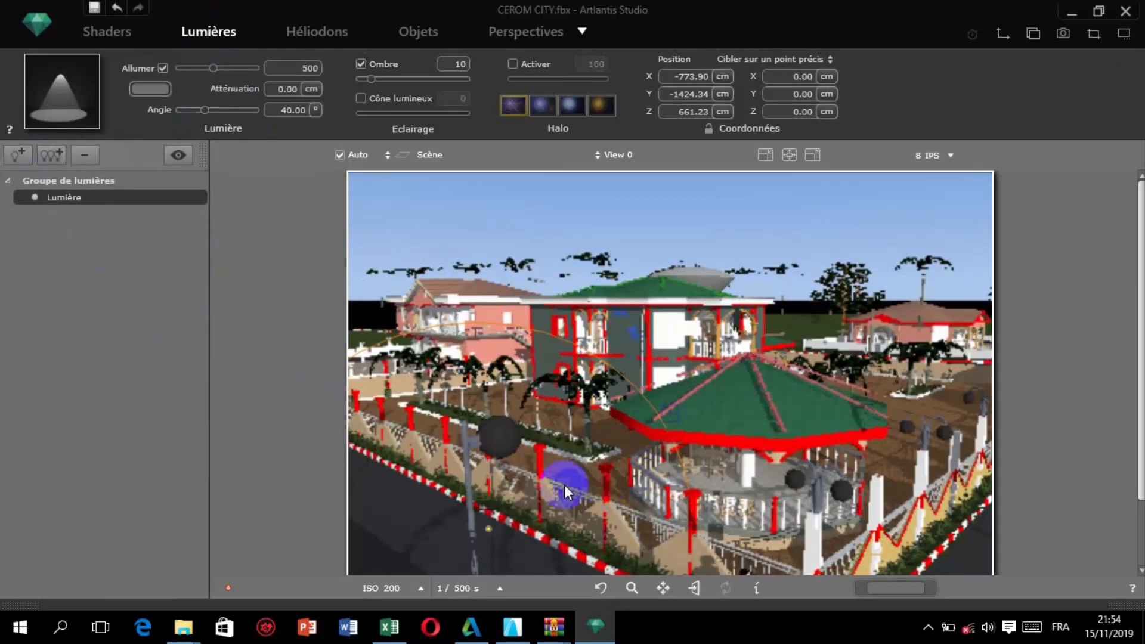
{"action": "left_click_drag", "start_coordinate": [485, 528], "coordinate": [505, 437]}
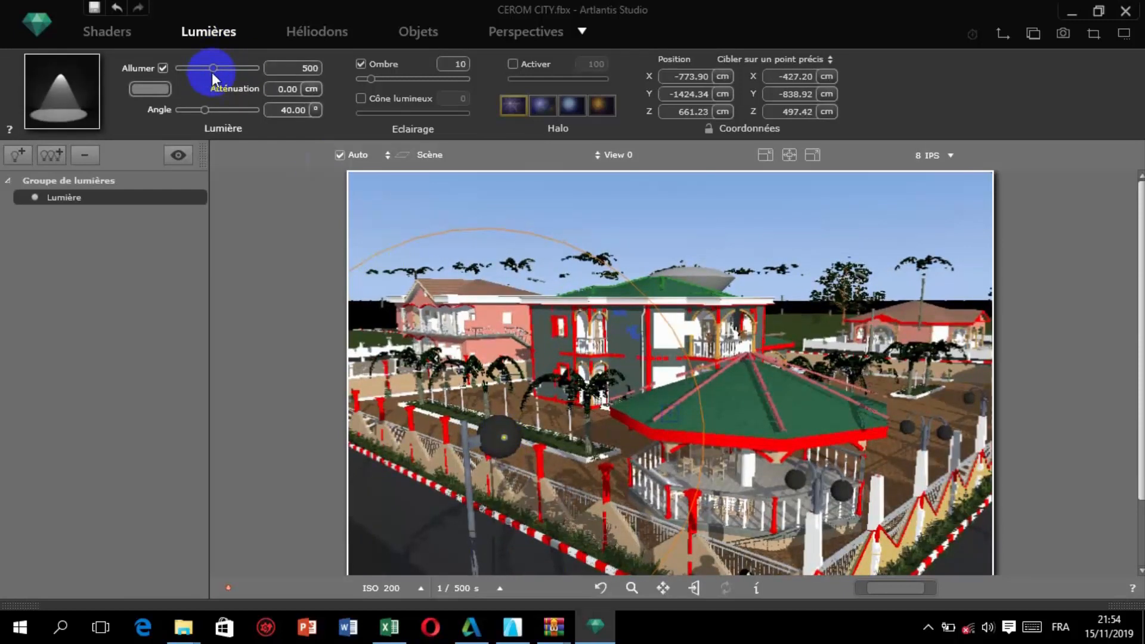
Set the new light's angle to 176.40° and its power to 14643.
{"action": "left_click_drag", "start_coordinate": [204, 110], "coordinate": [233, 126]}
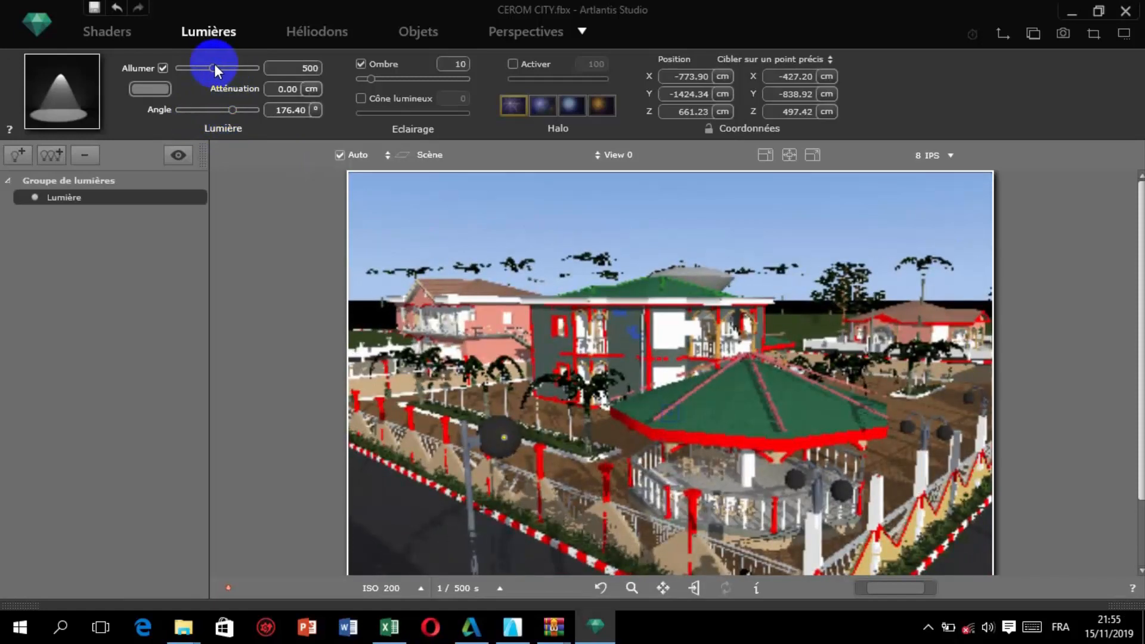
{"action": "mouse_move", "coordinate": [214, 67]}
{"action": "left_mouse_down"}
{"action": "mouse_move", "coordinate": [252, 69]}
{"action": "mouse_move", "coordinate": [231, 71]}
{"action": "left_mouse_up"}
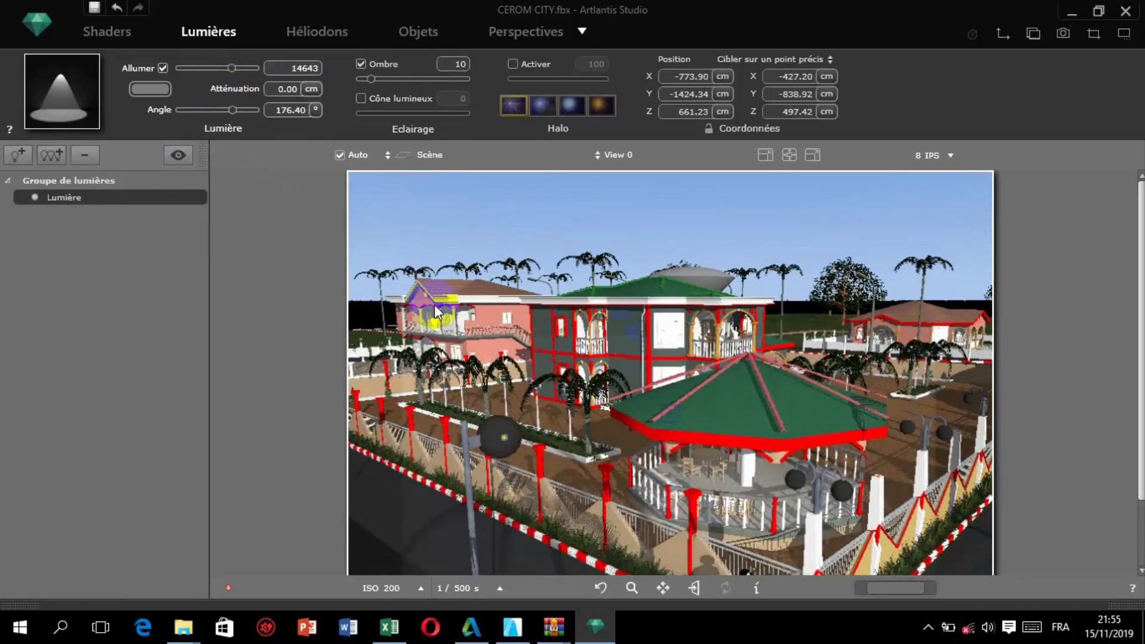
{"action": "left_click", "coordinate": [484, 203]}
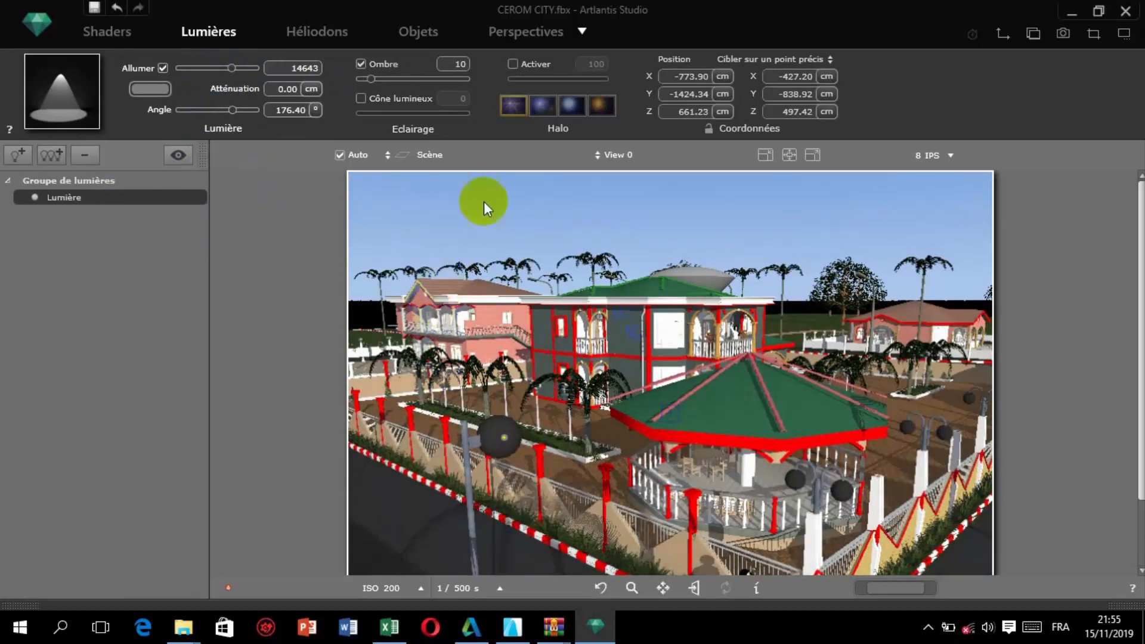
Set the heliodon date to 15/09 and the time to 12:47, keeping Paris as the city.
{"action": "left_click", "coordinate": [325, 30]}
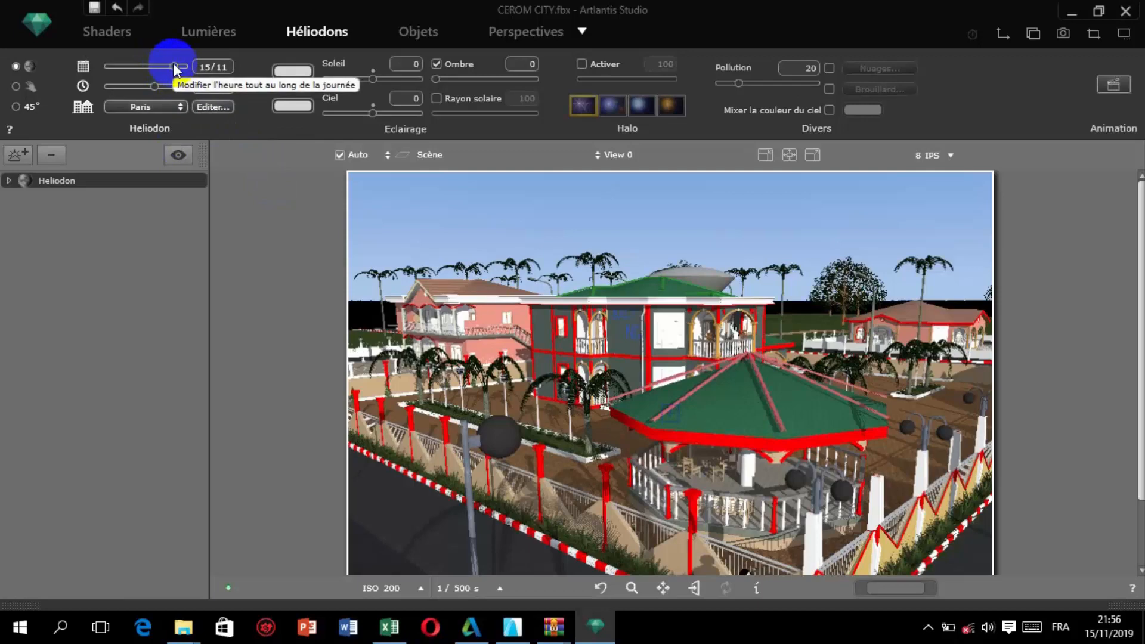
{"action": "left_click_drag", "start_coordinate": [162, 63], "coordinate": [148, 99]}
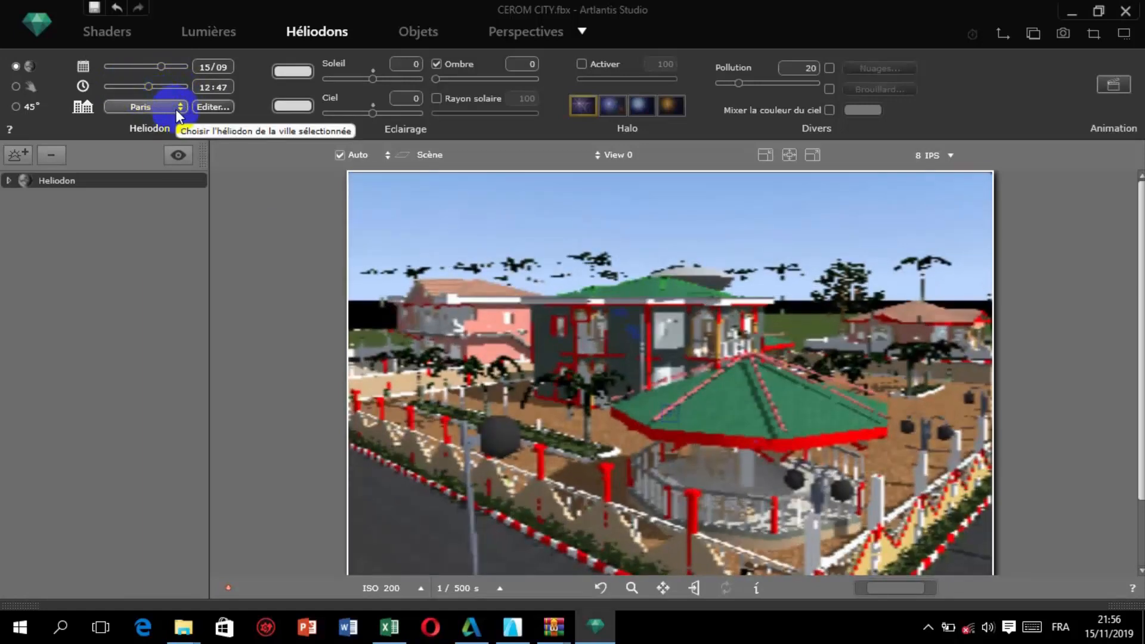
{"action": "left_click", "coordinate": [177, 109]}
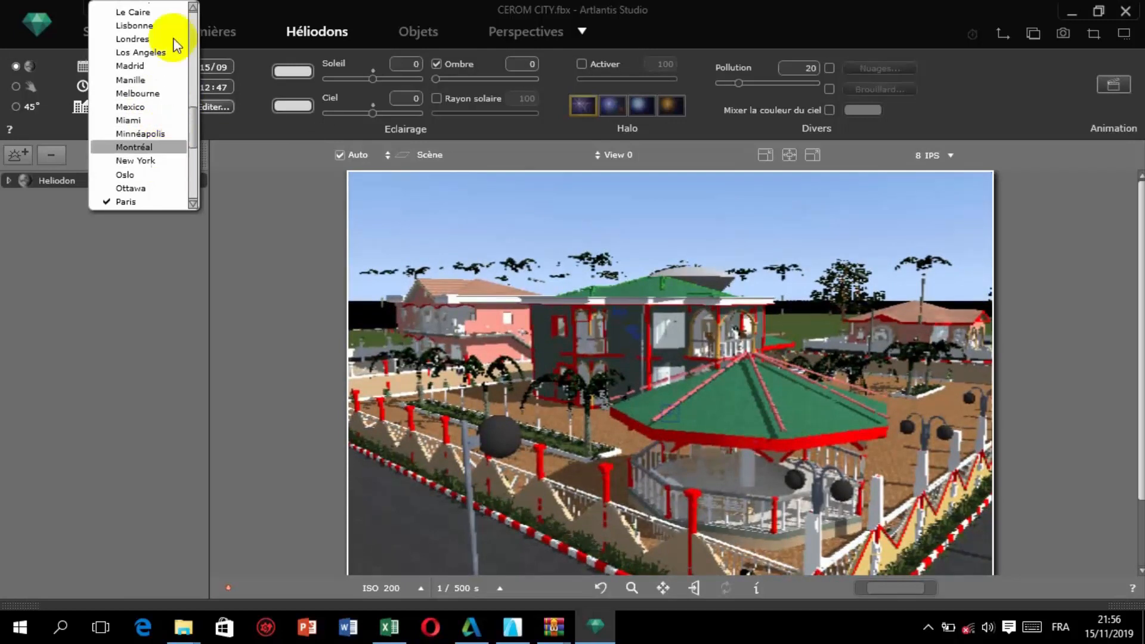
{"action": "left_click", "coordinate": [229, 192]}
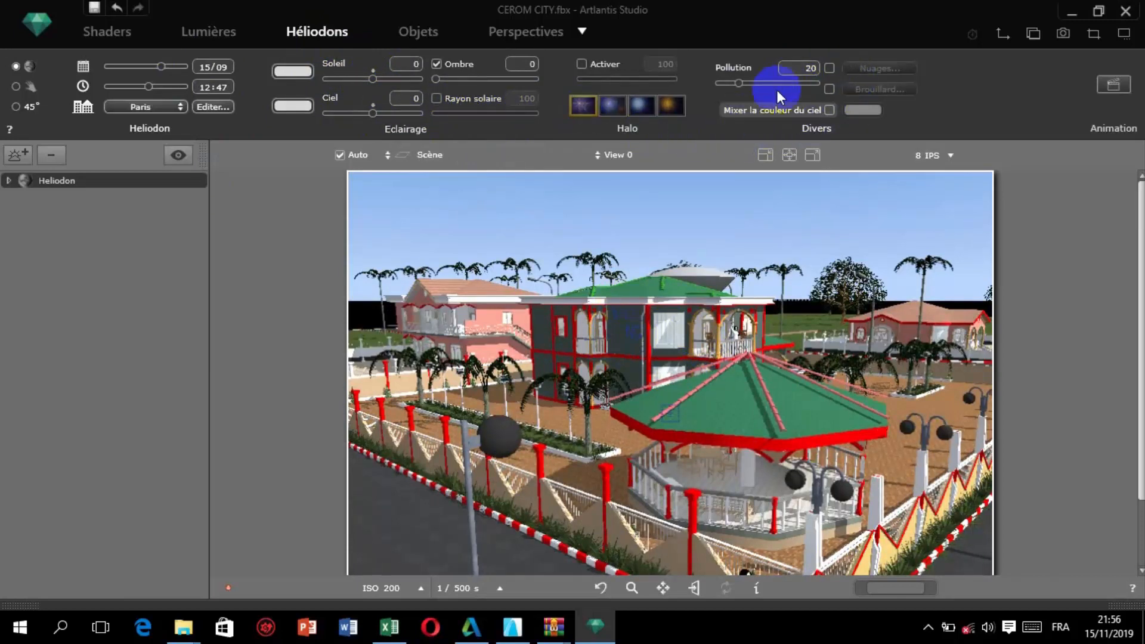
Enable clouds for the heliodon and set their distribution to 30.
{"action": "left_click", "coordinate": [829, 69]}
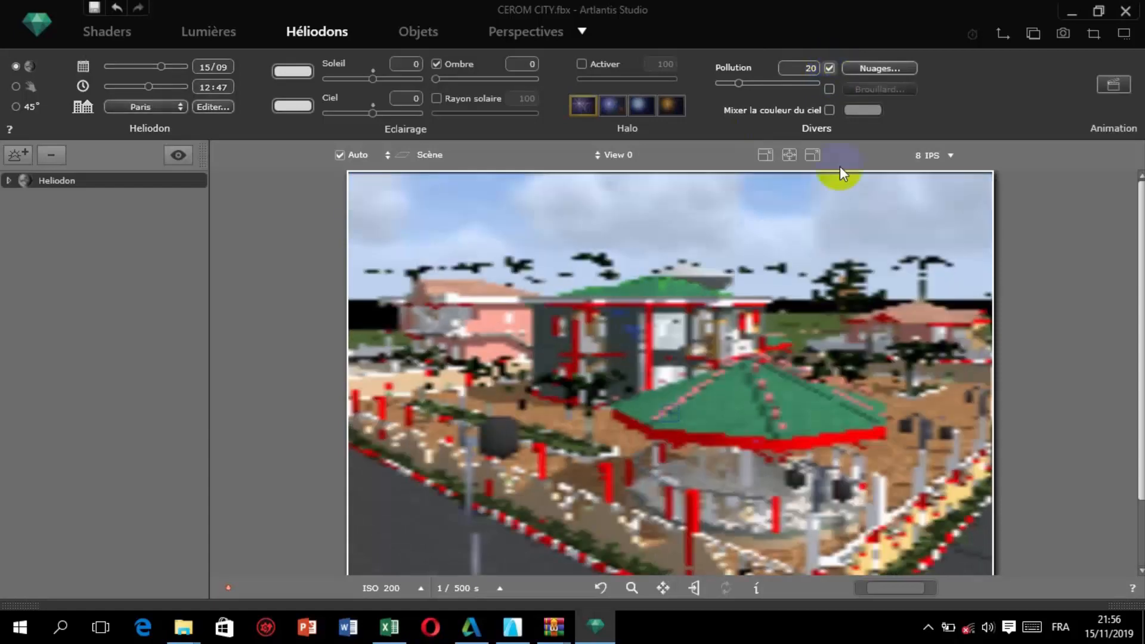
{"action": "left_click", "coordinate": [860, 68]}
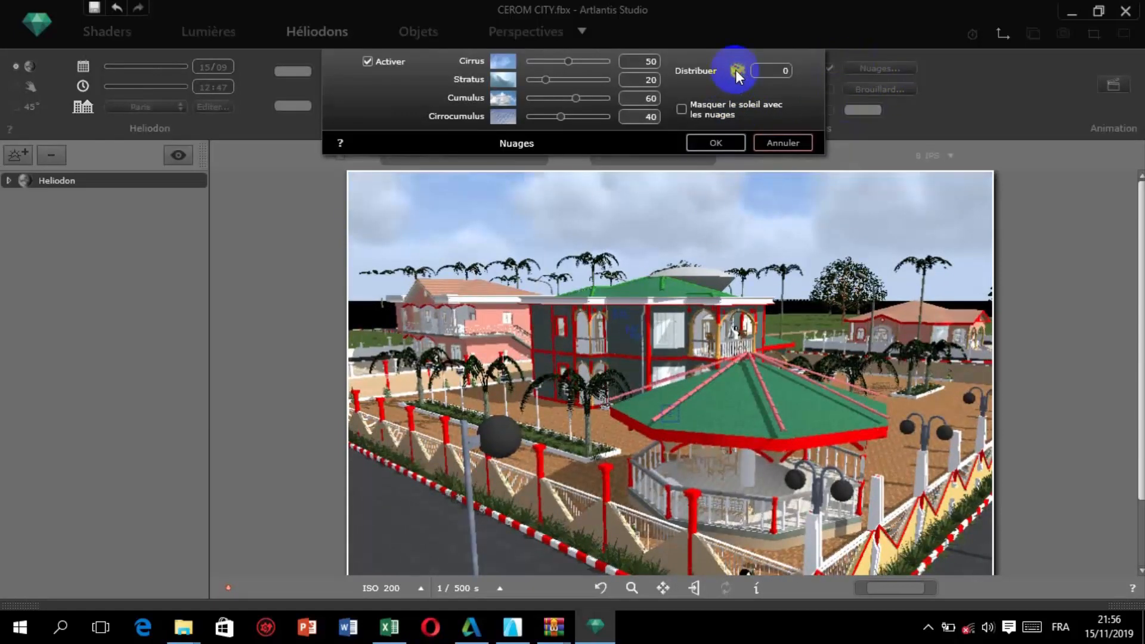
{"action": "left_click", "coordinate": [736, 70]}
{"action": "left_click", "coordinate": [736, 70]}
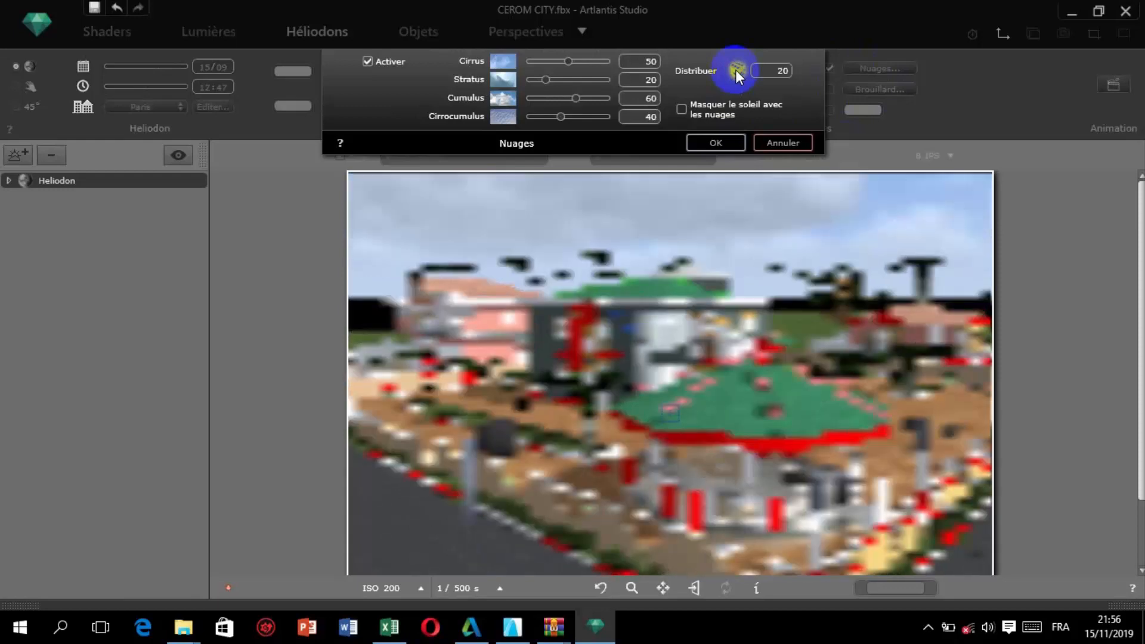
{"action": "left_click", "coordinate": [737, 71]}
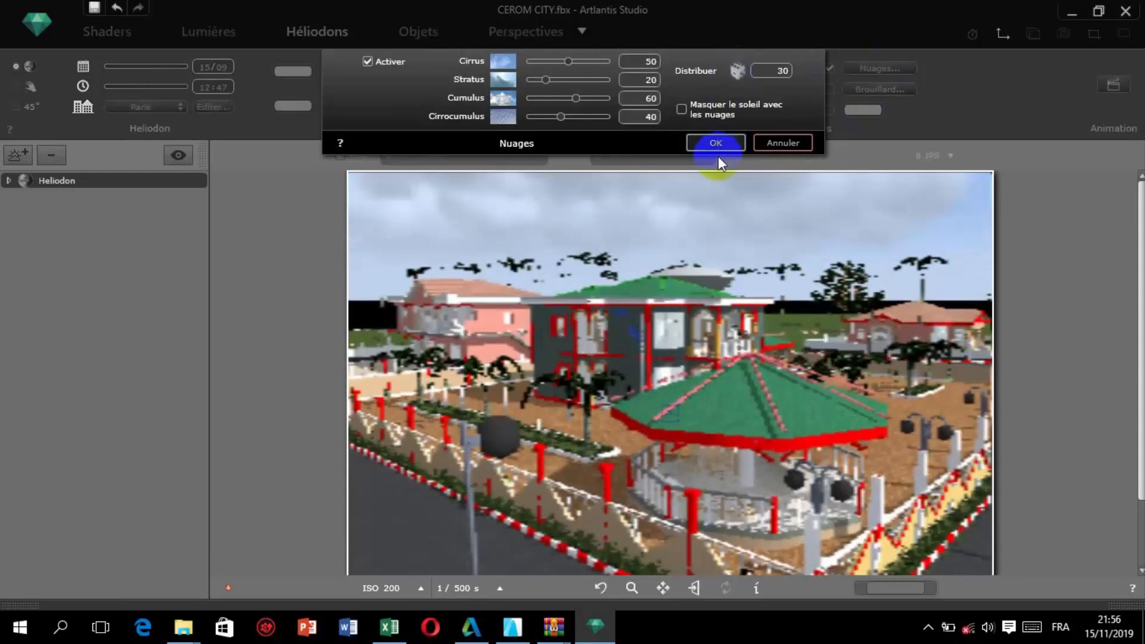
{"action": "left_click", "coordinate": [716, 144]}
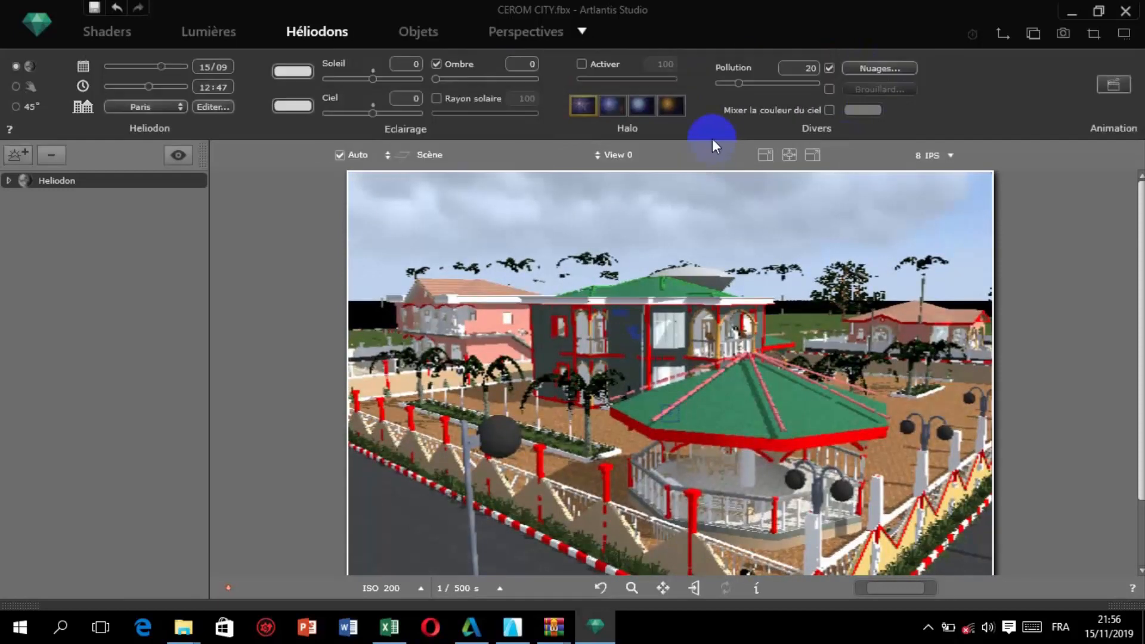
Insert the animated figure Homme-C0016 from the media catalogue onto the courtyard ground behind the kiosk.
{"action": "left_click", "coordinate": [421, 30]}
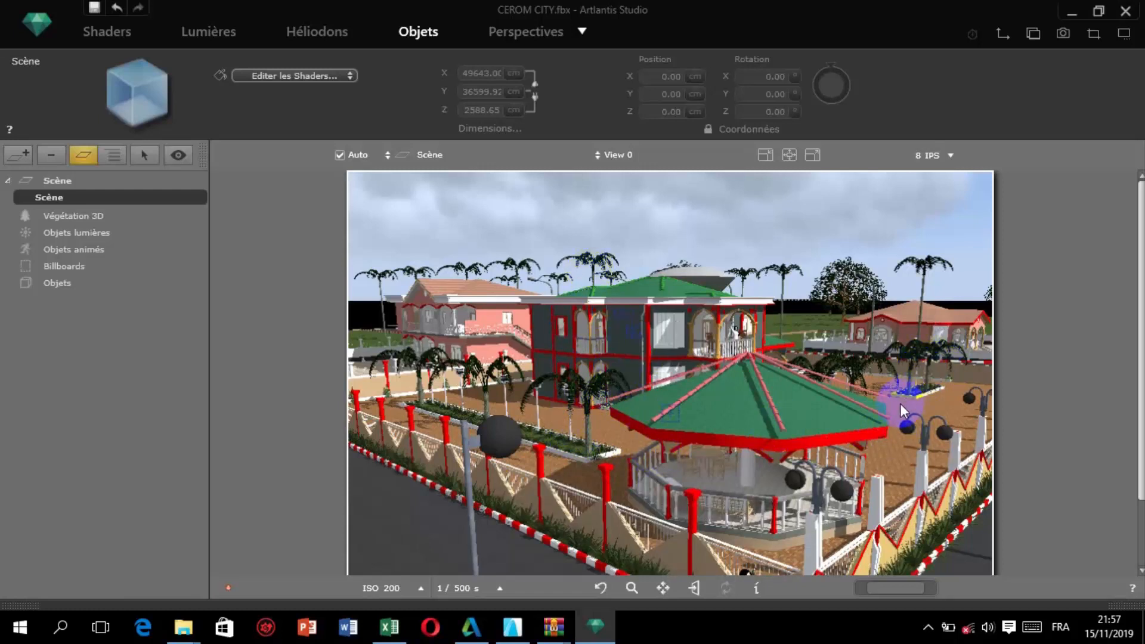
{"action": "left_click", "coordinate": [29, 607]}
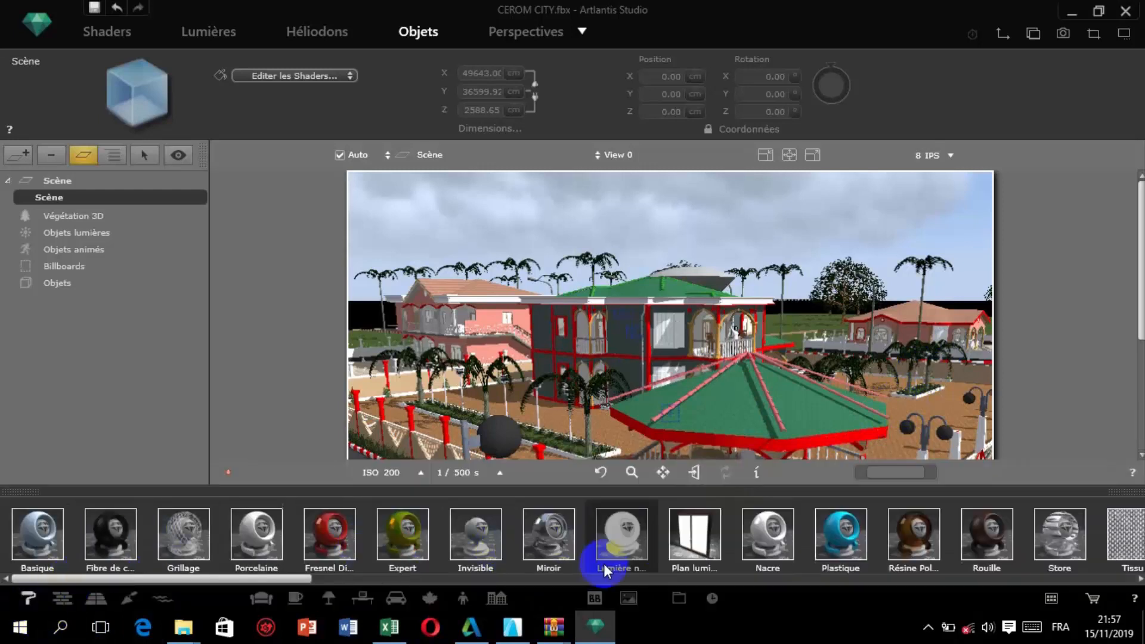
{"action": "left_click", "coordinate": [464, 597]}
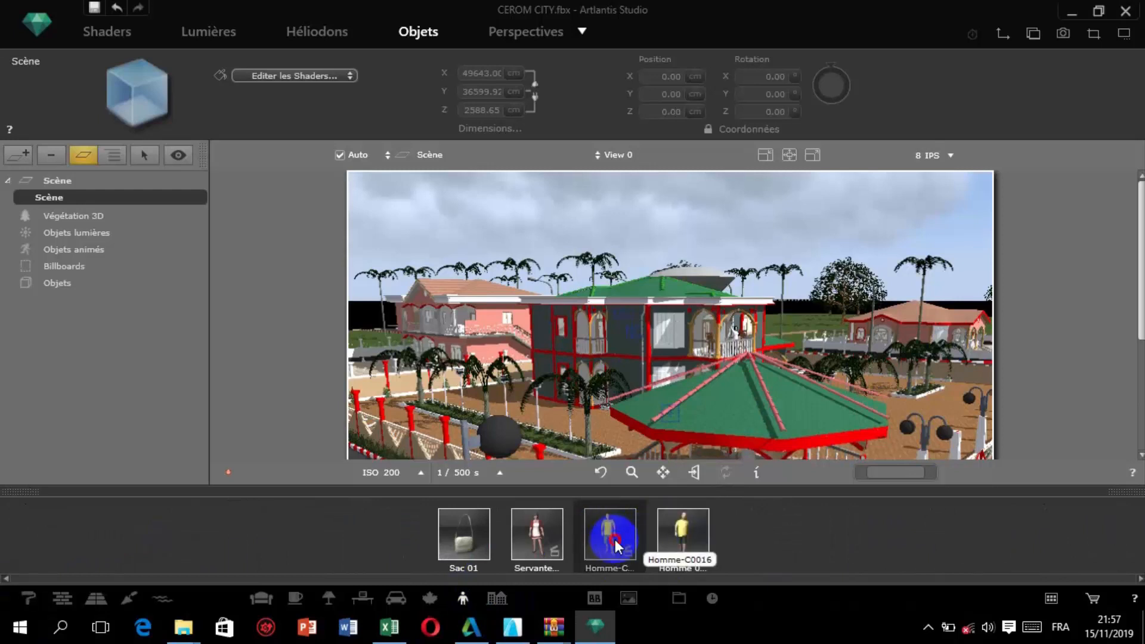
{"action": "left_click_drag", "start_coordinate": [614, 539], "coordinate": [946, 404]}
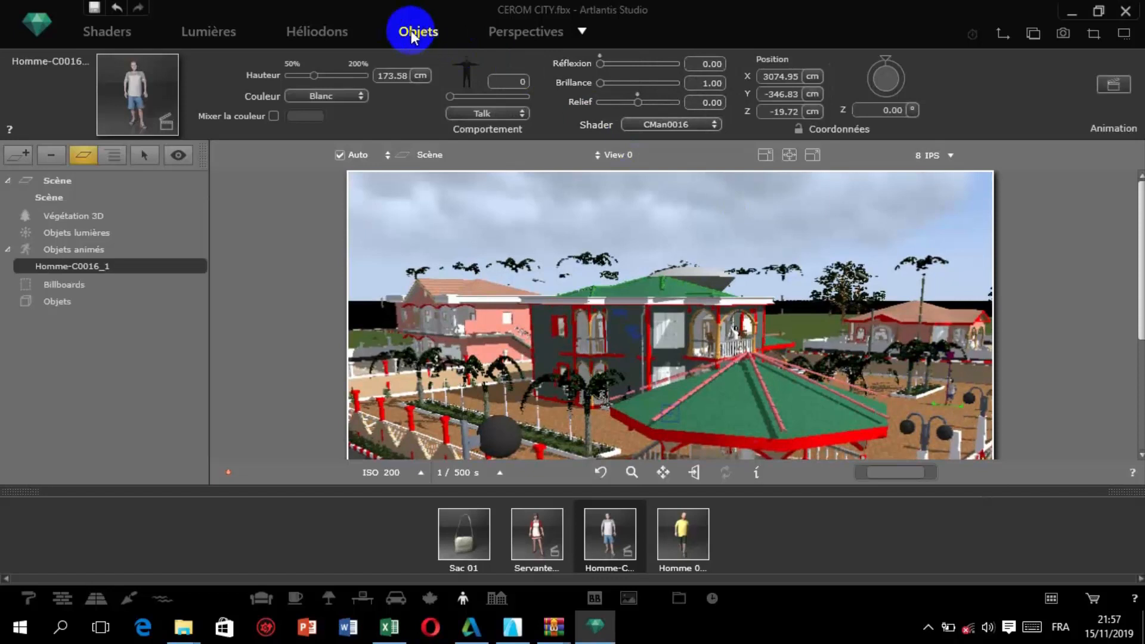
Increase the height of the inserted Homme-C0016 figure to 225.66 cm.
{"action": "left_click", "coordinate": [134, 90]}
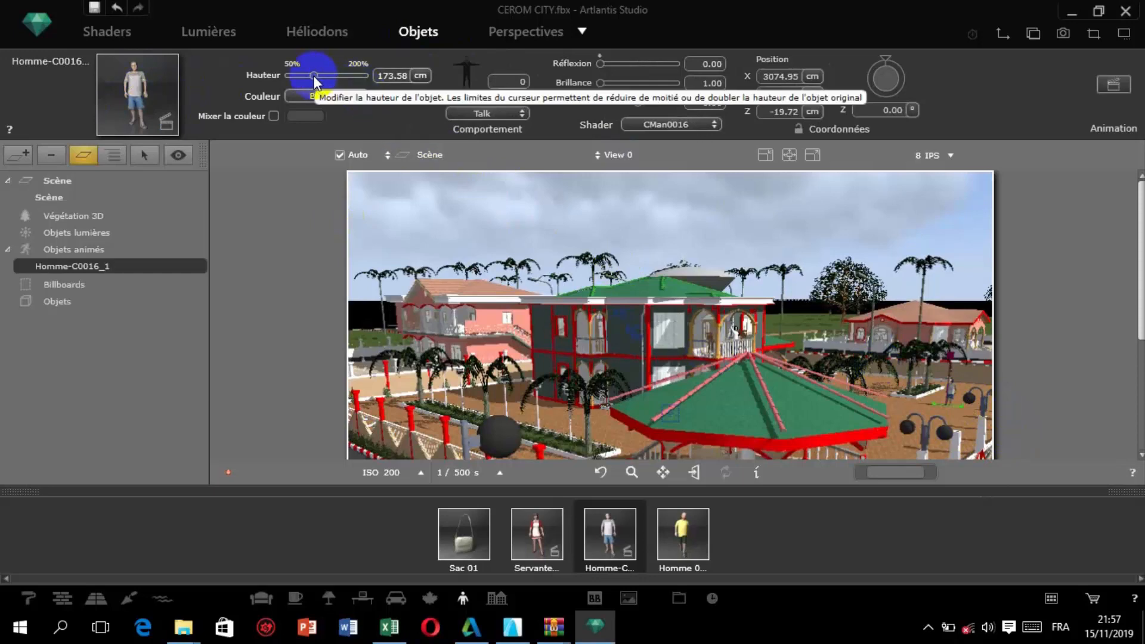
{"action": "left_click_drag", "start_coordinate": [314, 77], "coordinate": [347, 78]}
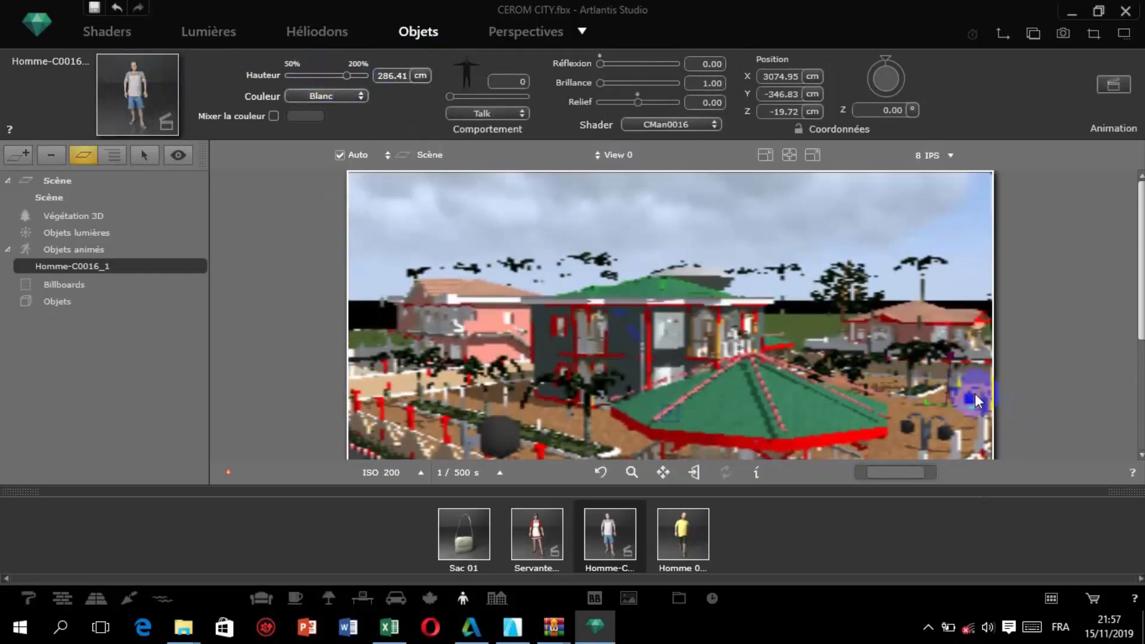
{"action": "left_click", "coordinate": [337, 77]}
{"action": "left_click_drag", "start_coordinate": [337, 77], "coordinate": [329, 76]}
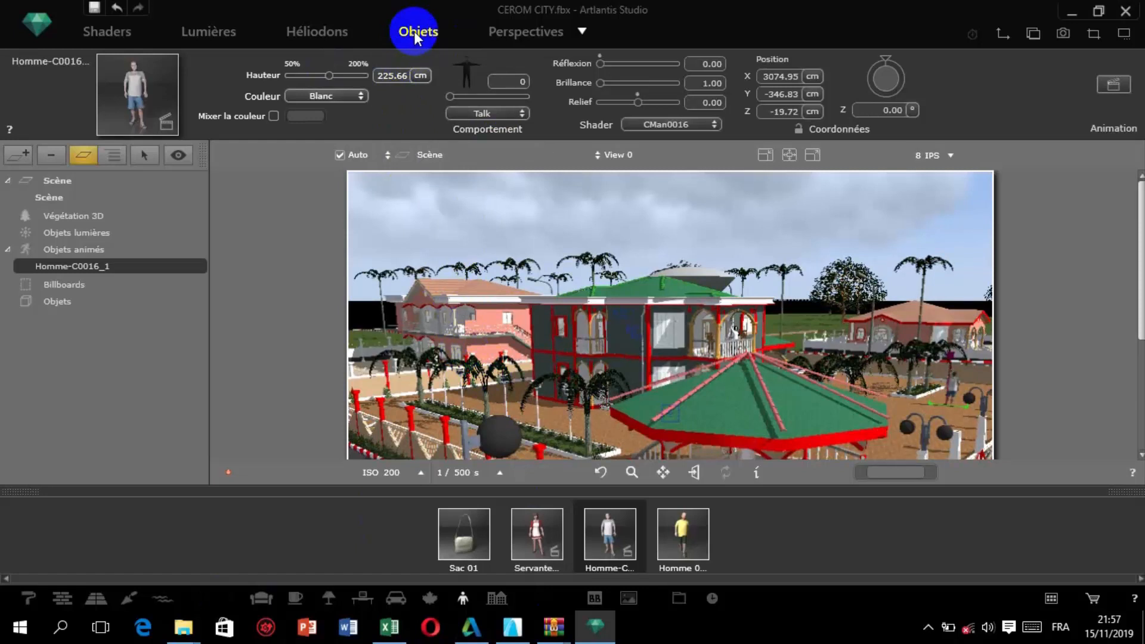
Activate the ground (Sol) for the perspective and apply the second Pelouse lawn shader from the catalogue to it.
{"action": "left_click", "coordinate": [543, 33]}
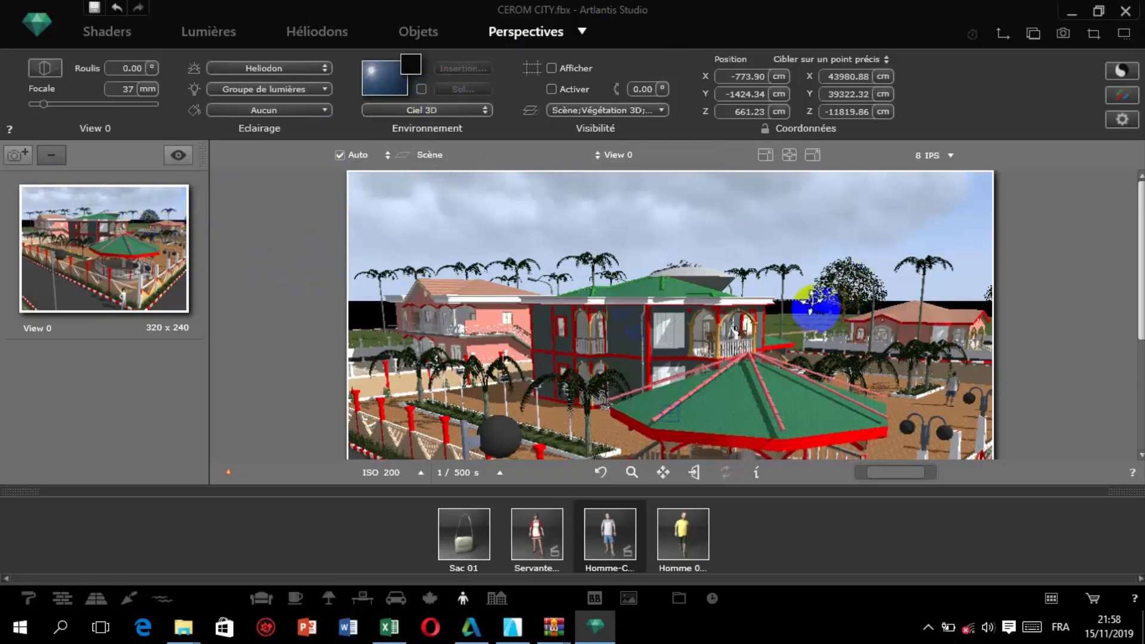
{"action": "left_click", "coordinate": [421, 89]}
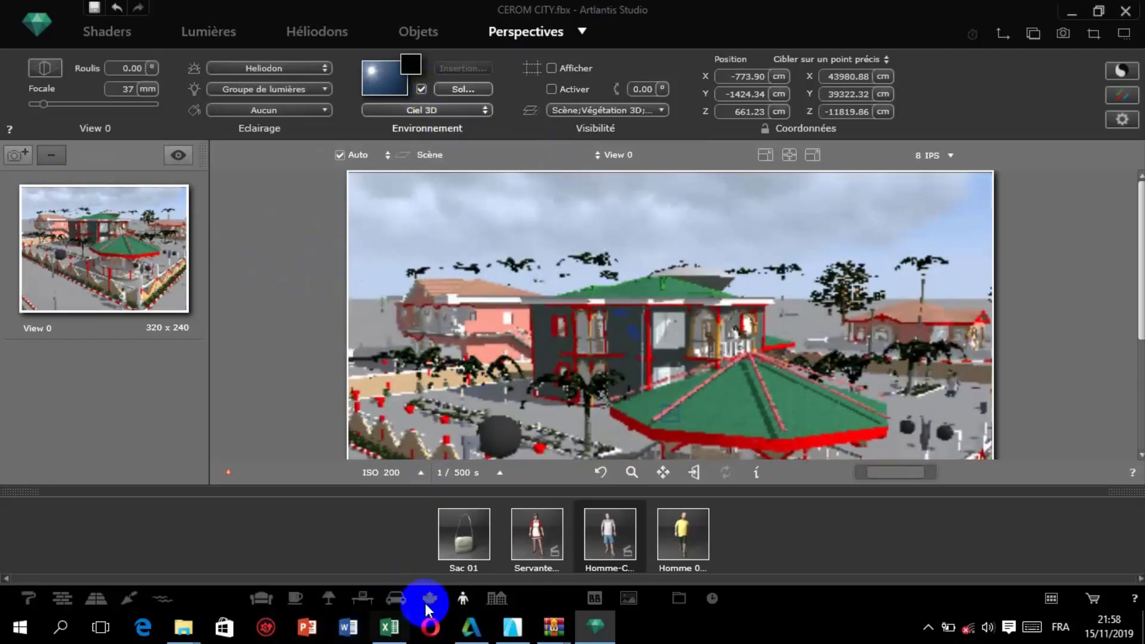
{"action": "left_click", "coordinate": [156, 595]}
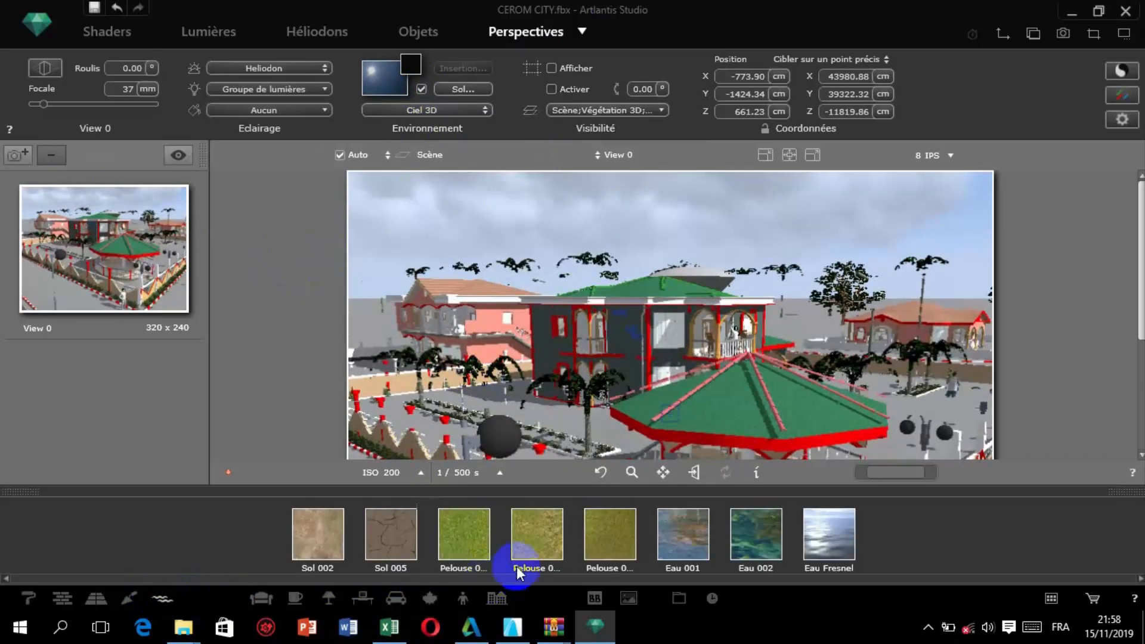
{"action": "left_click_drag", "start_coordinate": [519, 537], "coordinate": [370, 327]}
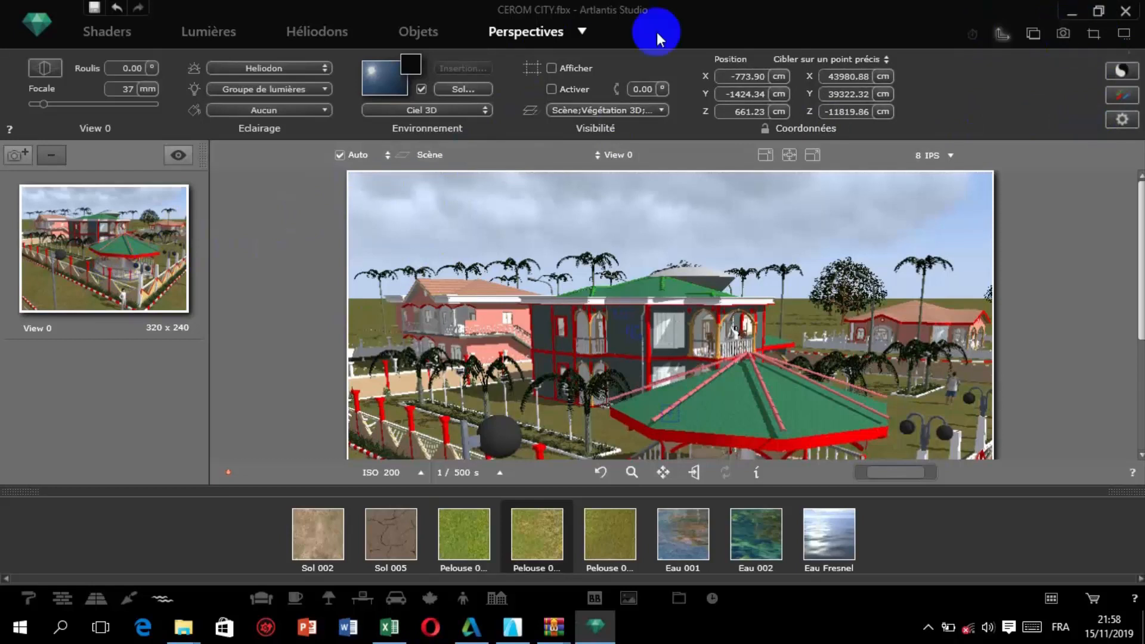
{"action": "left_click", "coordinate": [582, 30]}
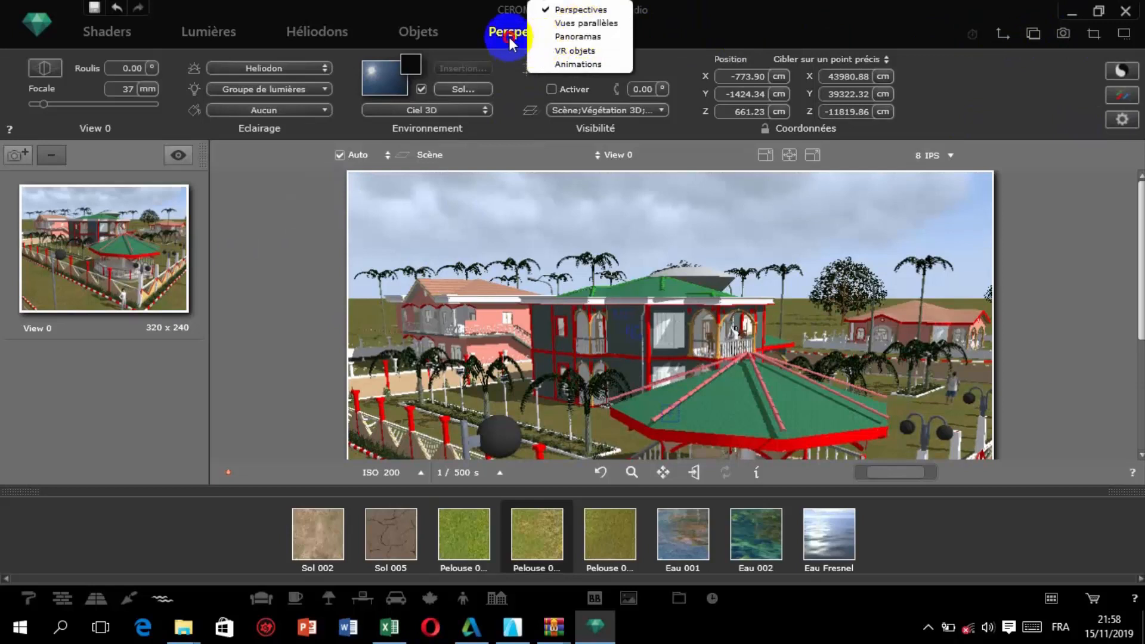
{"action": "left_click", "coordinate": [582, 33]}
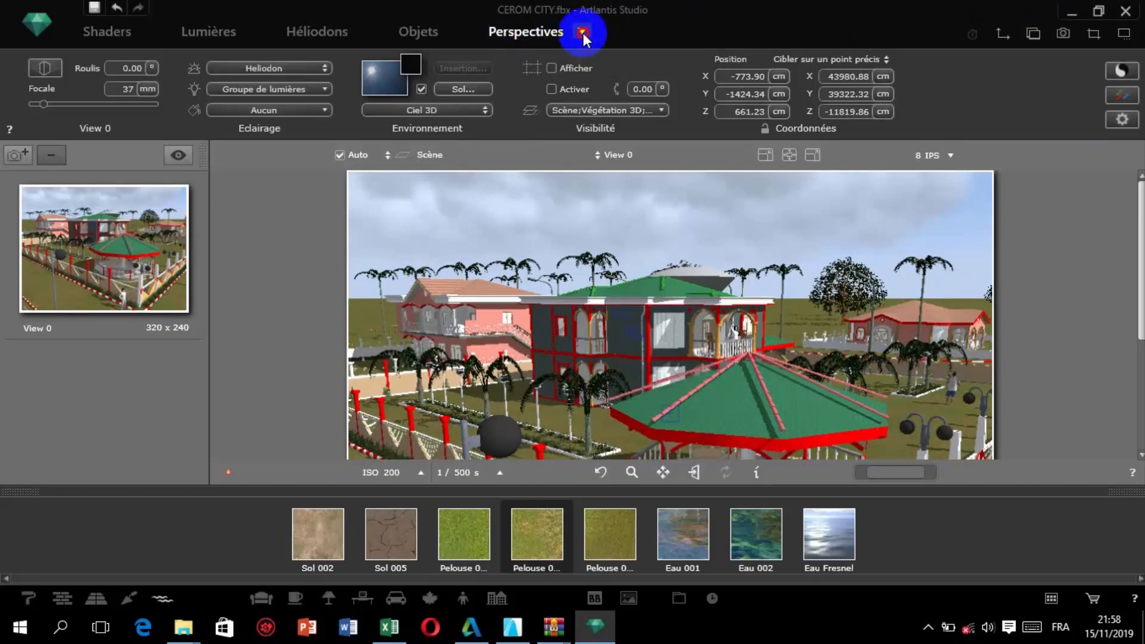
Look over the view types offered for Perspectives, including parallel views, panoramas, VR objects and animations.
{"action": "left_click", "coordinate": [582, 34]}
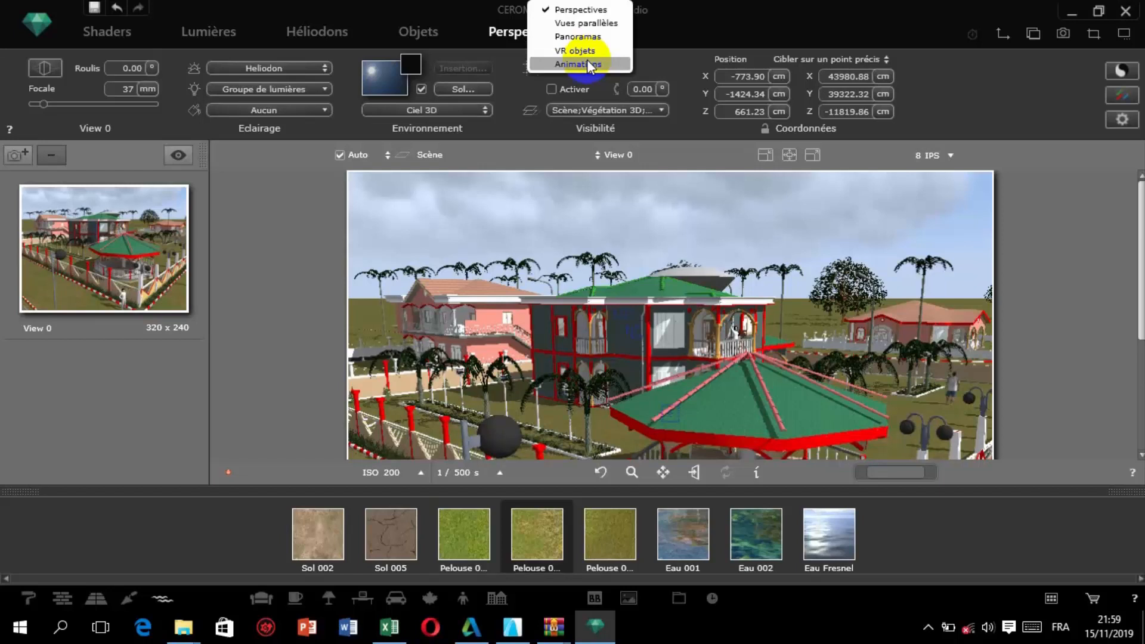
{"action": "left_click", "coordinate": [987, 98]}
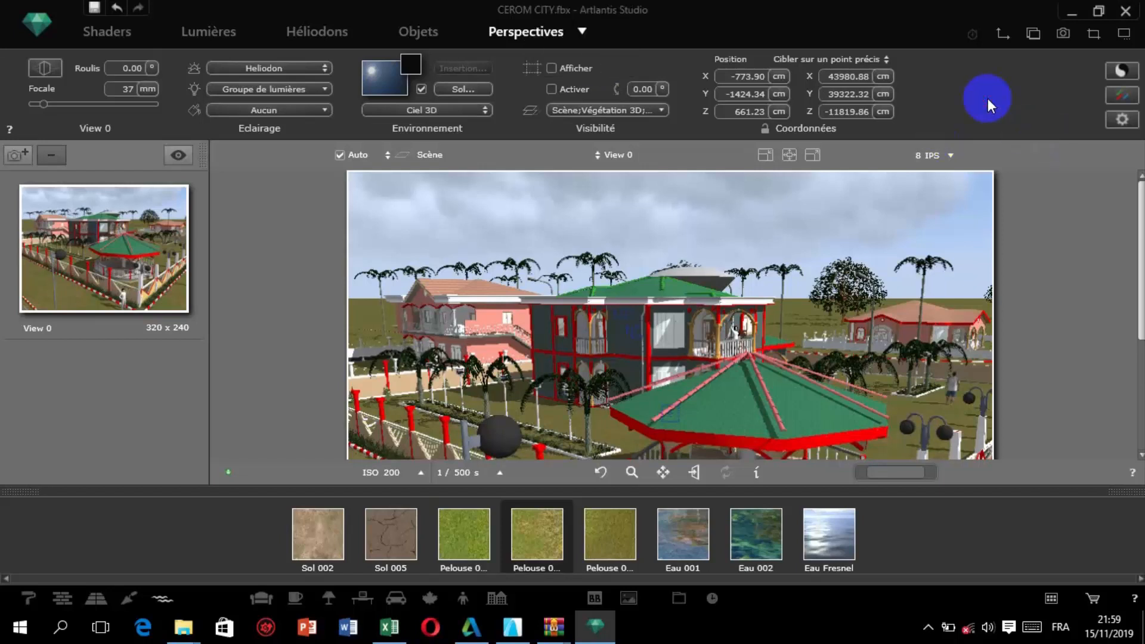
Look through the catalogue's shader categories: basic materials, wall coverings, floor coverings, and ground and water.
{"action": "left_click", "coordinate": [26, 600]}
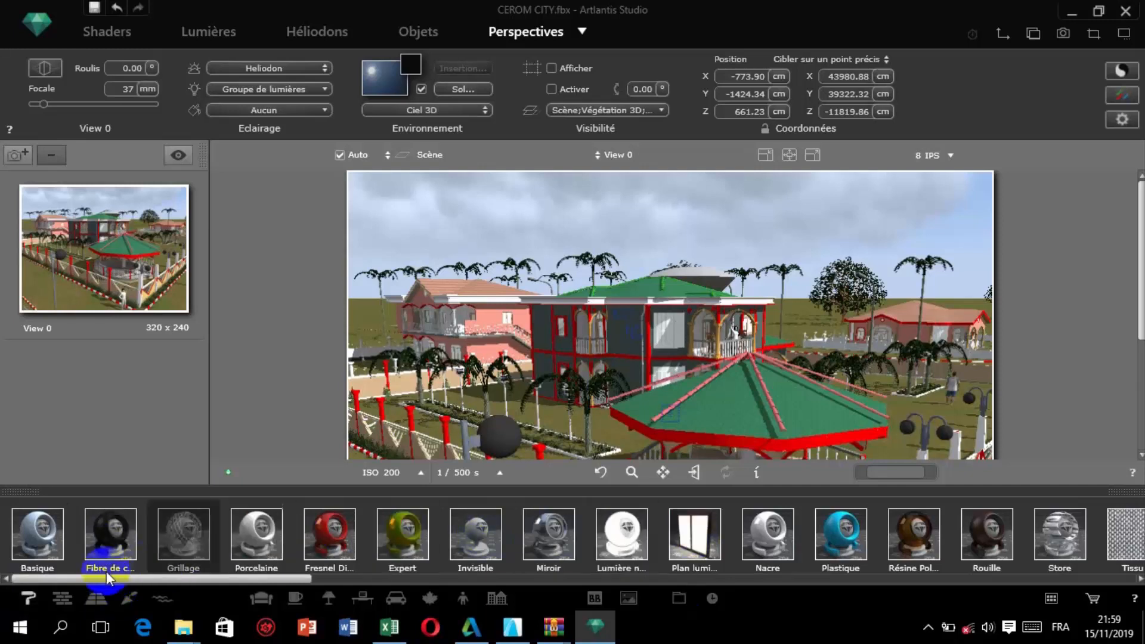
{"action": "left_click", "coordinate": [62, 597]}
{"action": "left_click", "coordinate": [107, 596]}
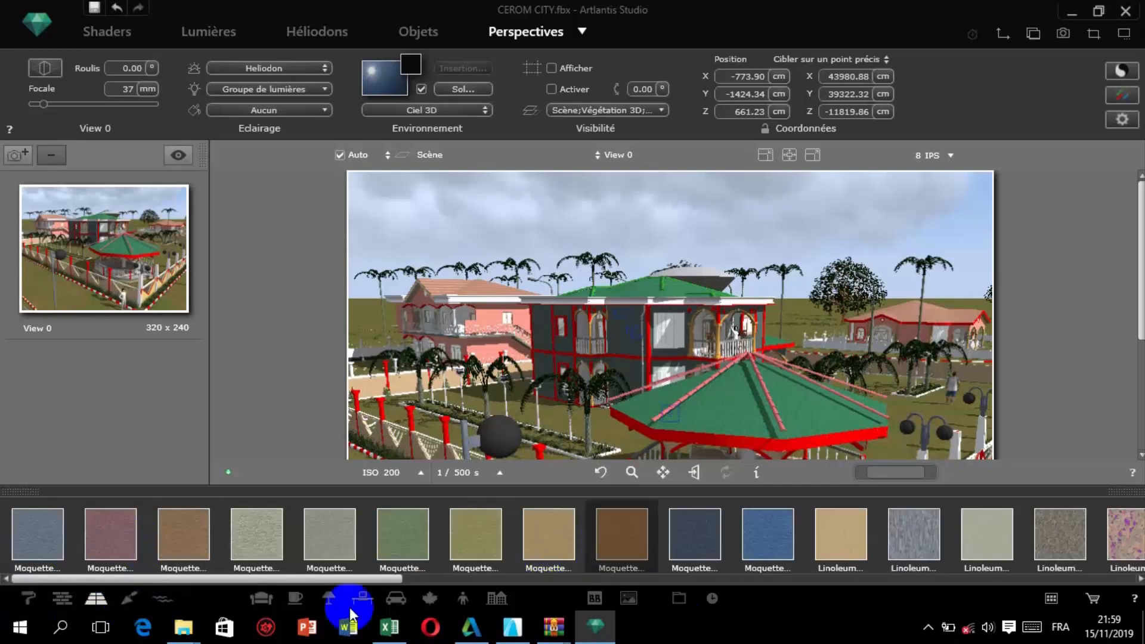
{"action": "left_click", "coordinate": [159, 597]}
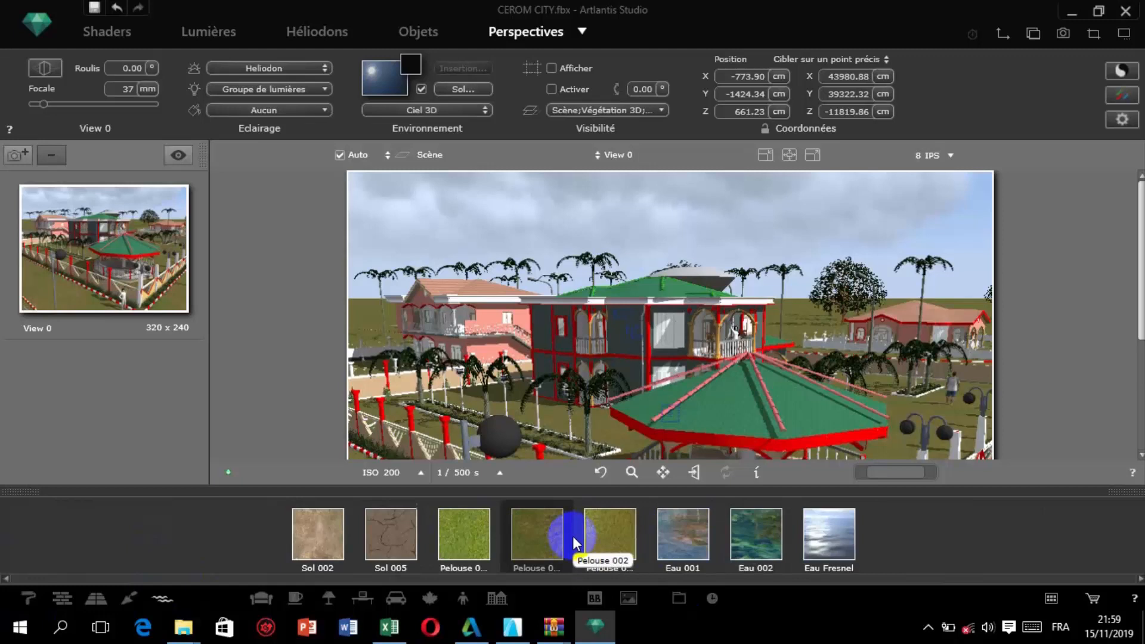
Look through the catalogue's object categories: furniture, accessories, people, vehicles and outdoor items, including the beds, chairs, sofas and tables.
{"action": "left_click", "coordinate": [257, 596]}
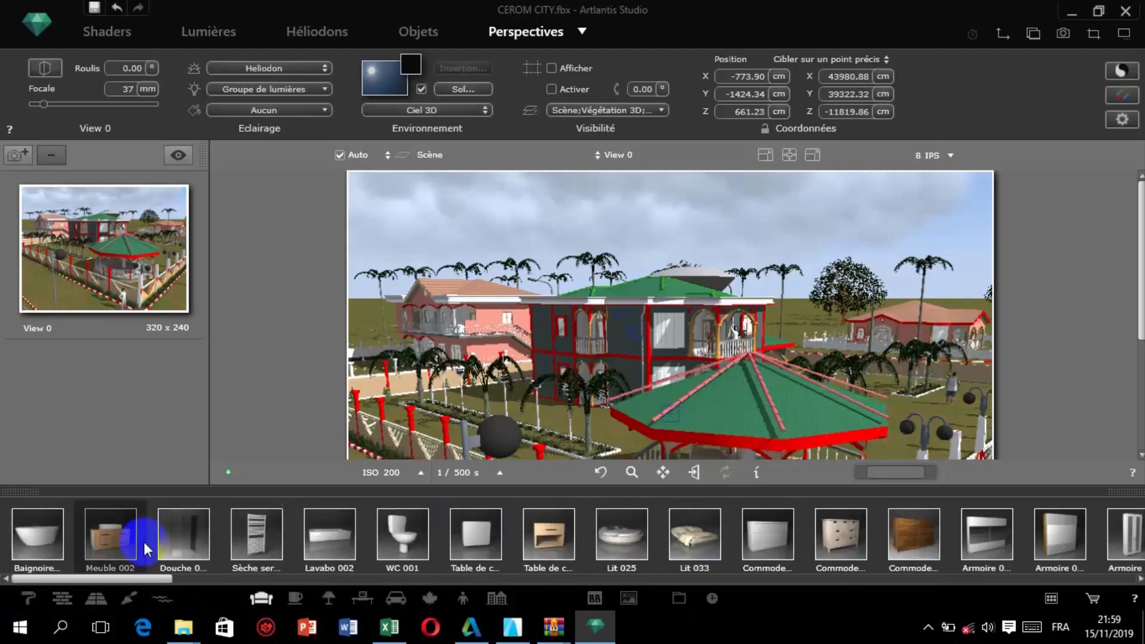
{"action": "left_click", "coordinate": [299, 599]}
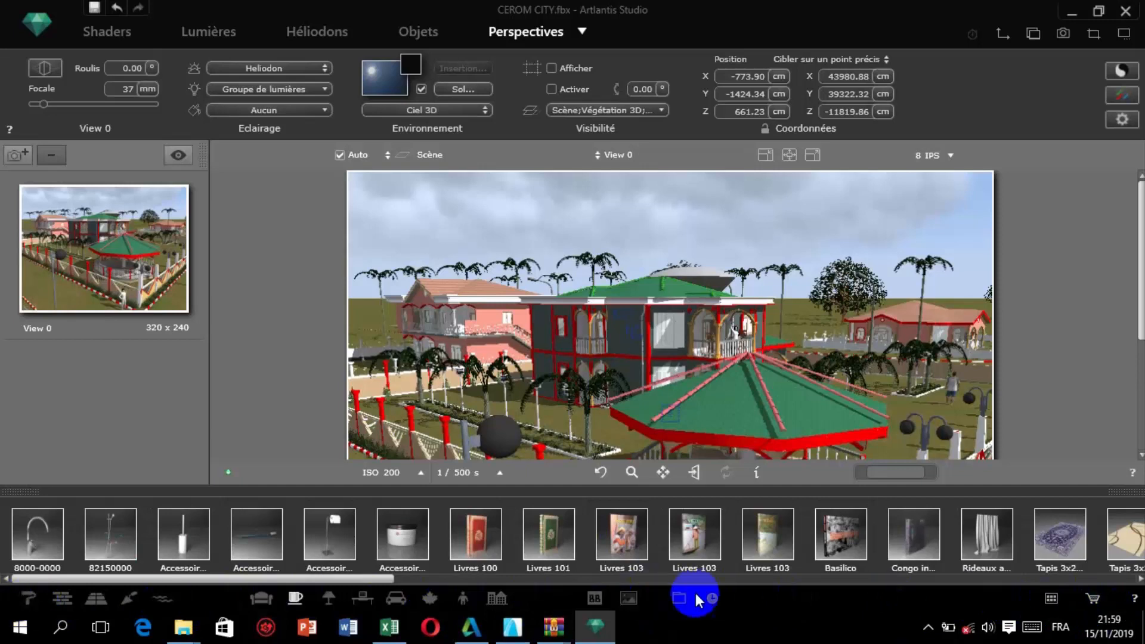
{"action": "left_click", "coordinate": [463, 597]}
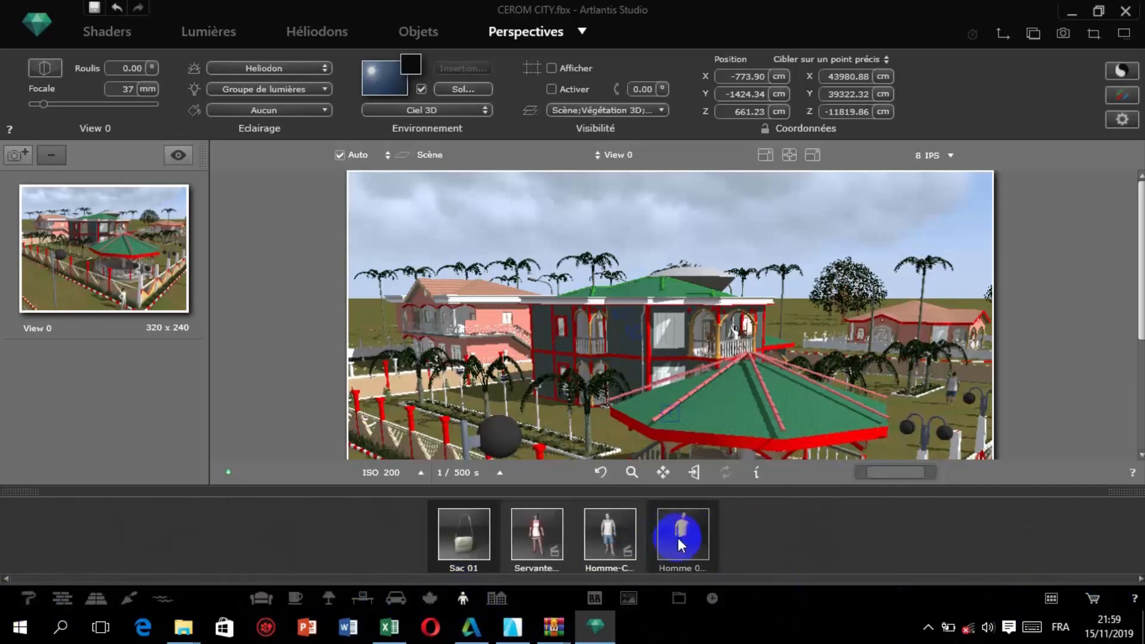
{"action": "left_click", "coordinate": [424, 597]}
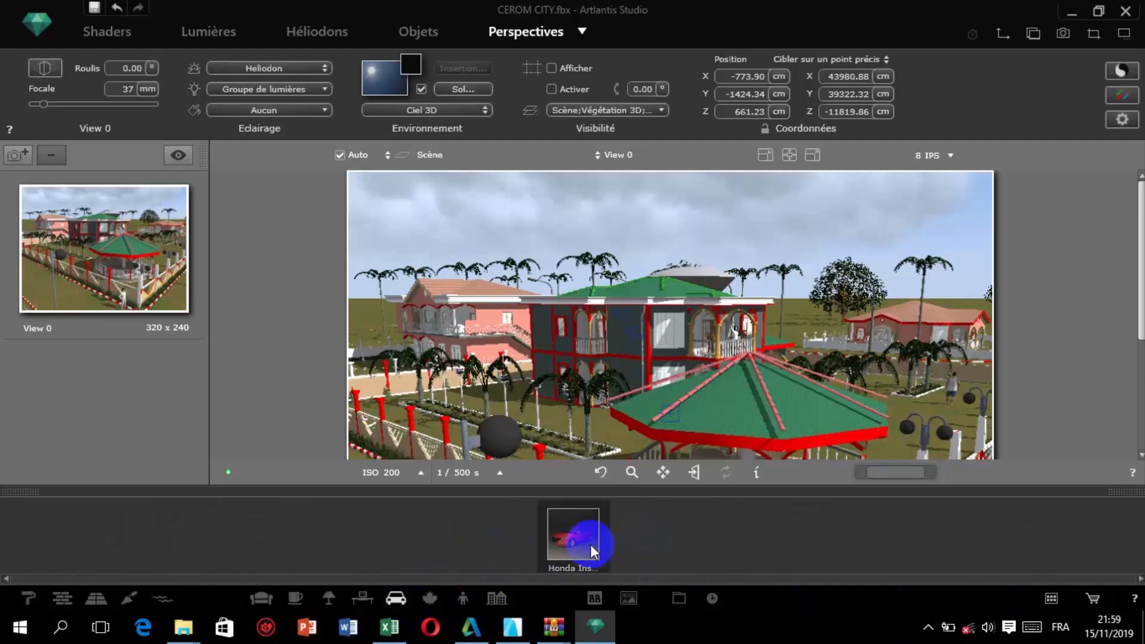
{"action": "left_click", "coordinate": [497, 598]}
{"action": "scroll", "coordinate": [571, 536], "scroll_direction": "down", "scroll_amount": 5}
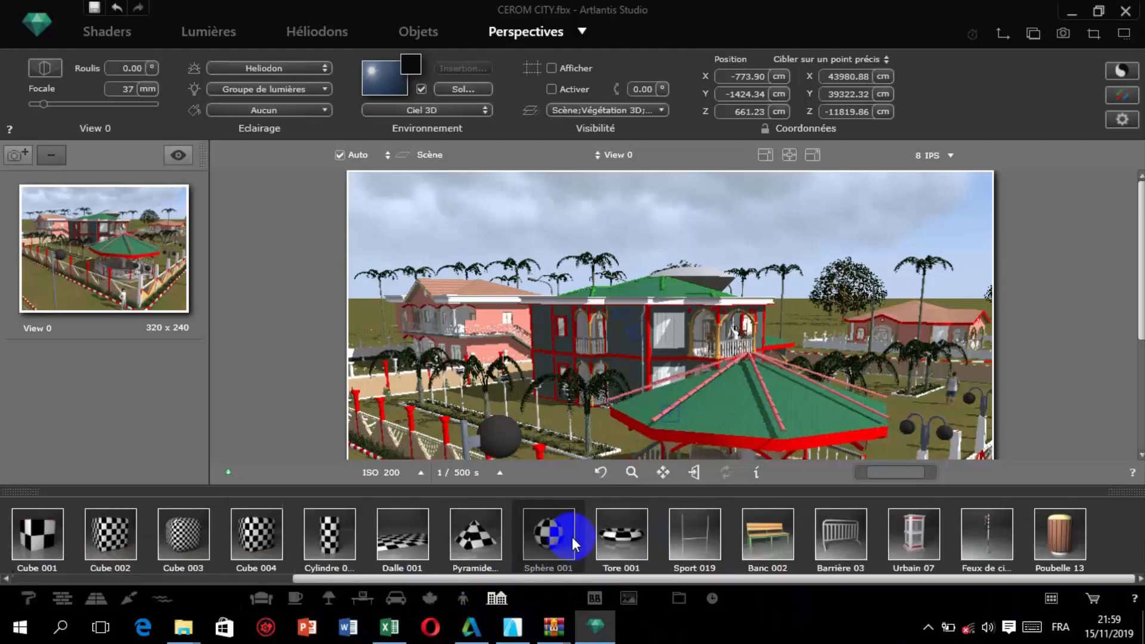
{"action": "scroll", "coordinate": [710, 549], "scroll_direction": "up", "scroll_amount": 5}
{"action": "left_click", "coordinate": [262, 597]}
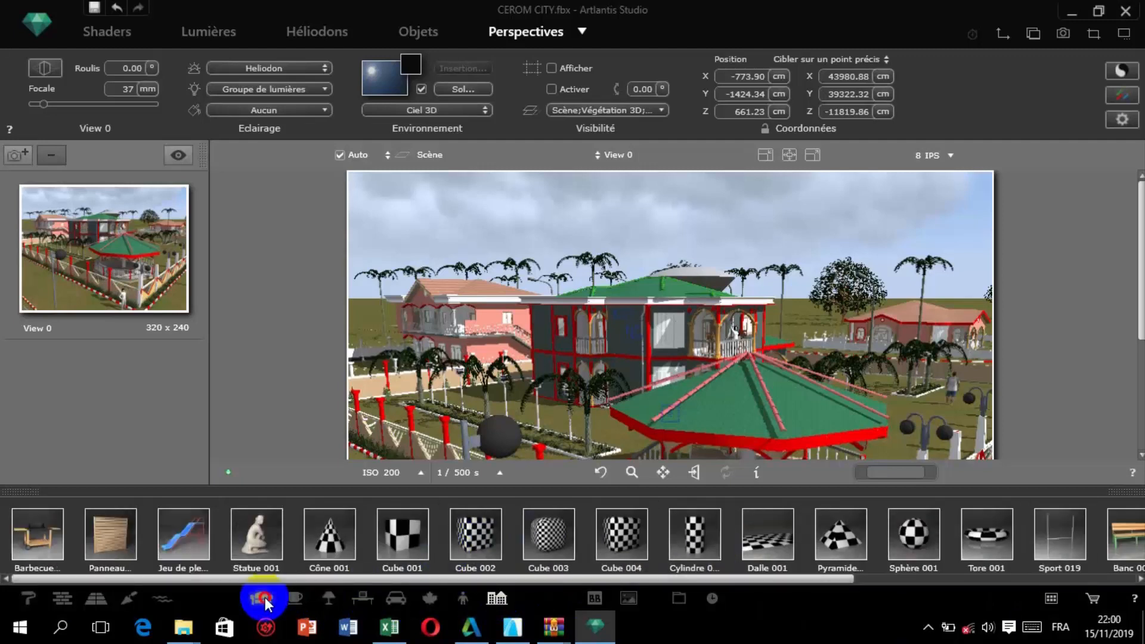
{"action": "scroll", "coordinate": [668, 544], "scroll_direction": "down", "scroll_amount": 5}
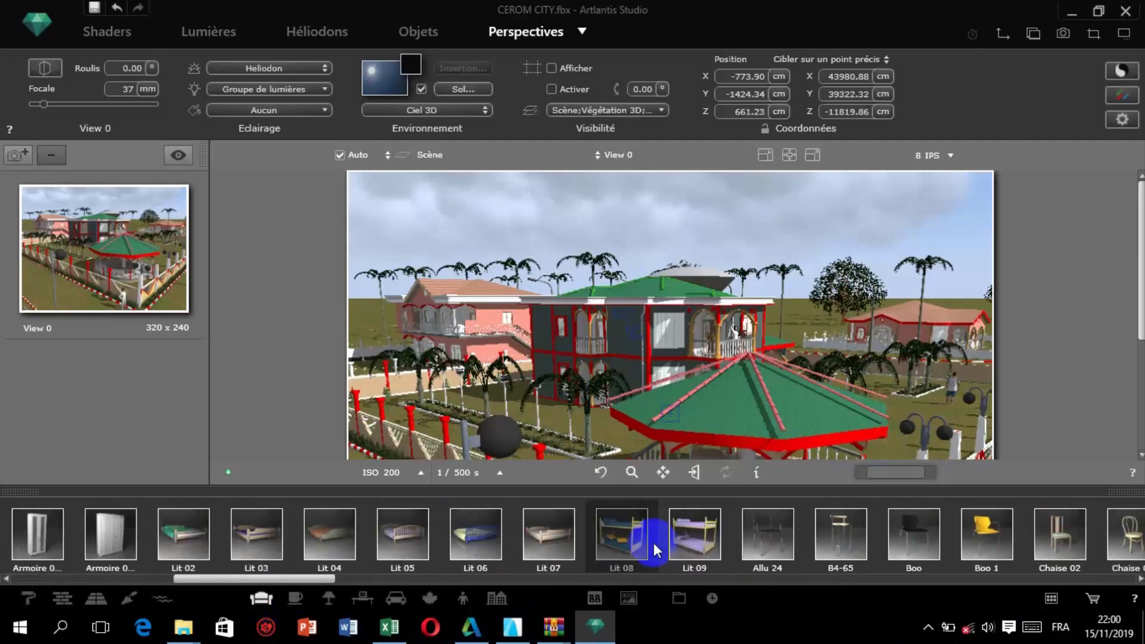
{"action": "scroll", "coordinate": [656, 548], "scroll_direction": "down", "scroll_amount": 20}
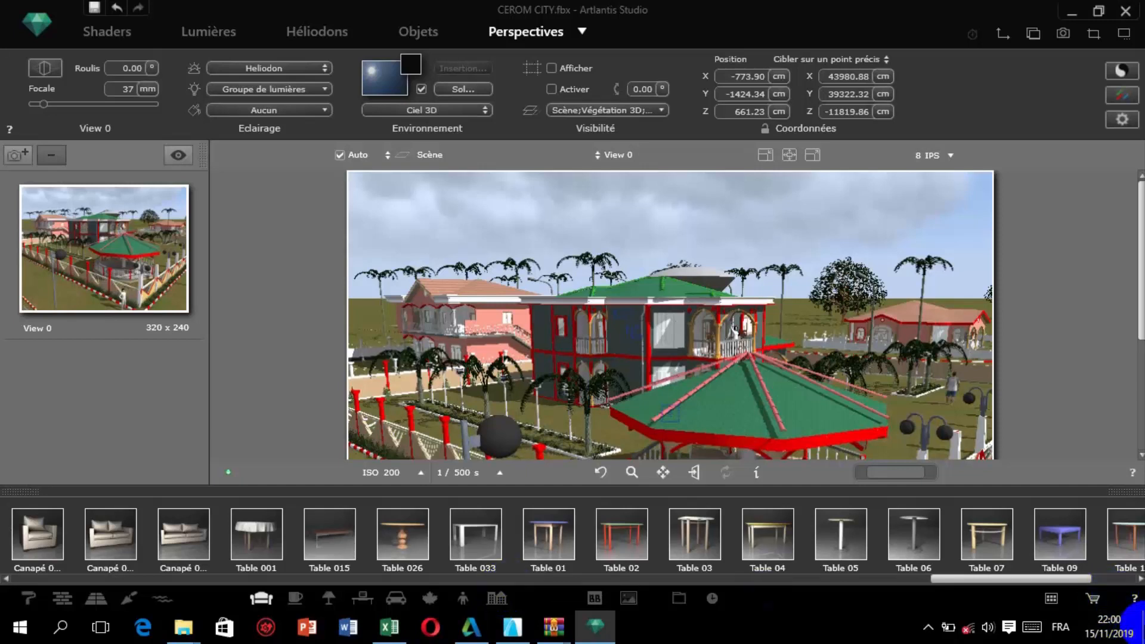
Launch Artlantis Media Converter from the desktop, maximize it, and display its brick (Brique) and carpet (Moquette) shader categories.
{"action": "left_click", "coordinate": [1140, 626]}
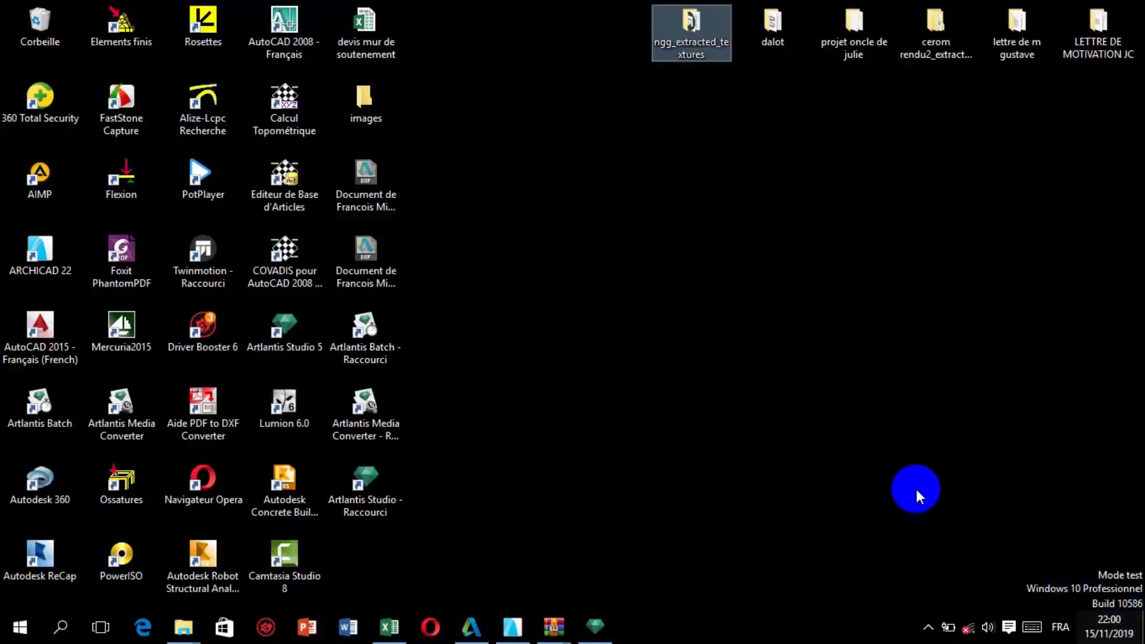
{"action": "left_click", "coordinate": [374, 421]}
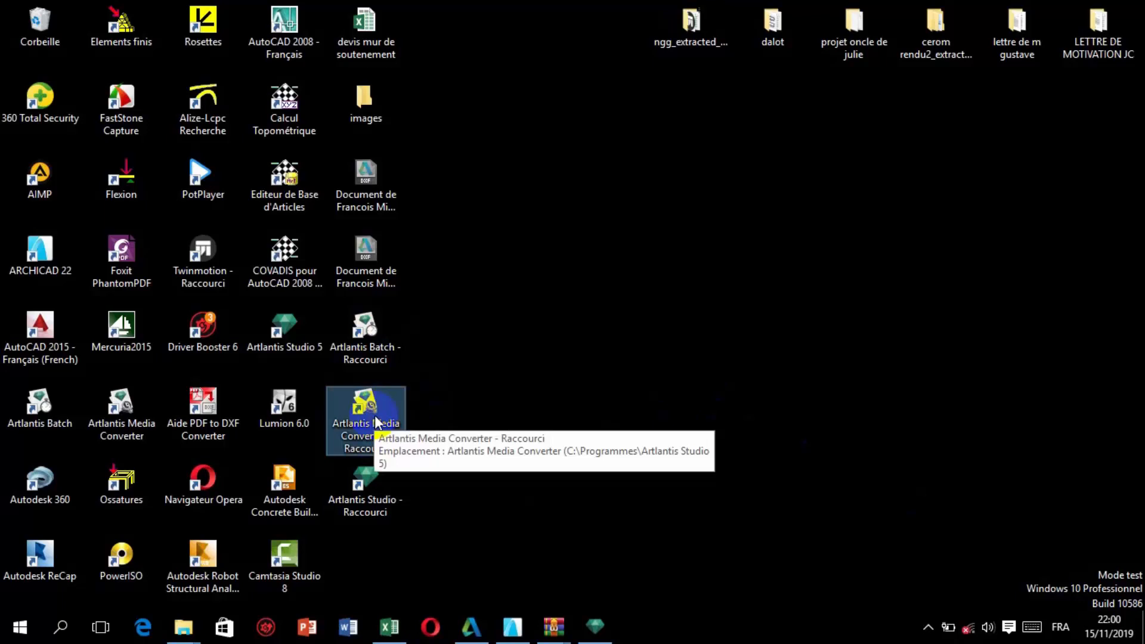
{"action": "double_click", "coordinate": [392, 415]}
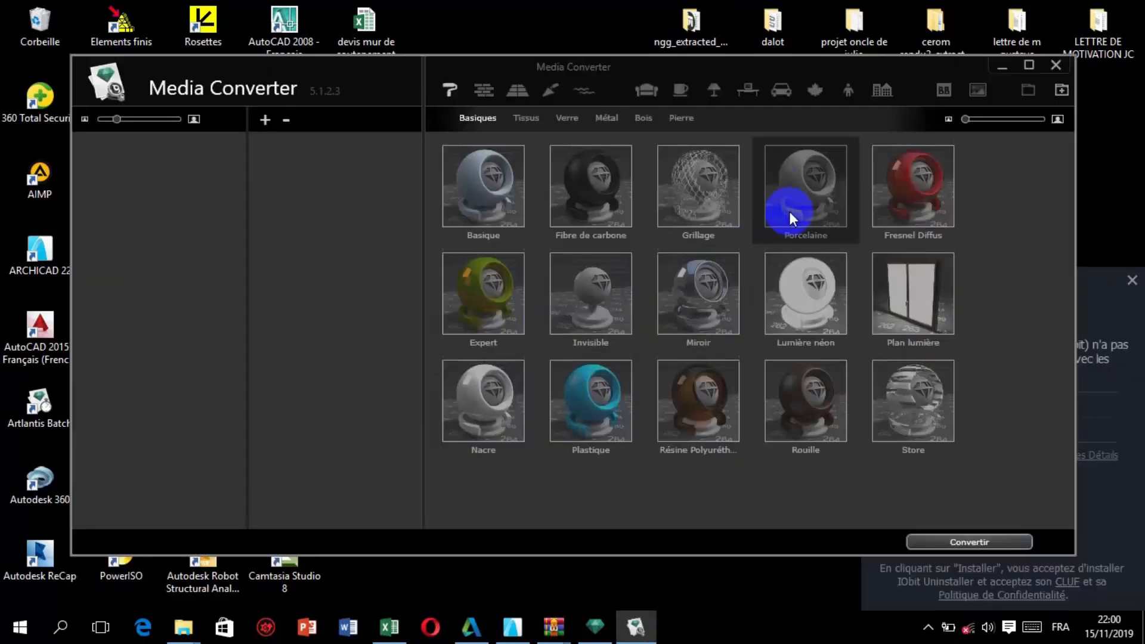
{"action": "left_click", "coordinate": [1027, 66]}
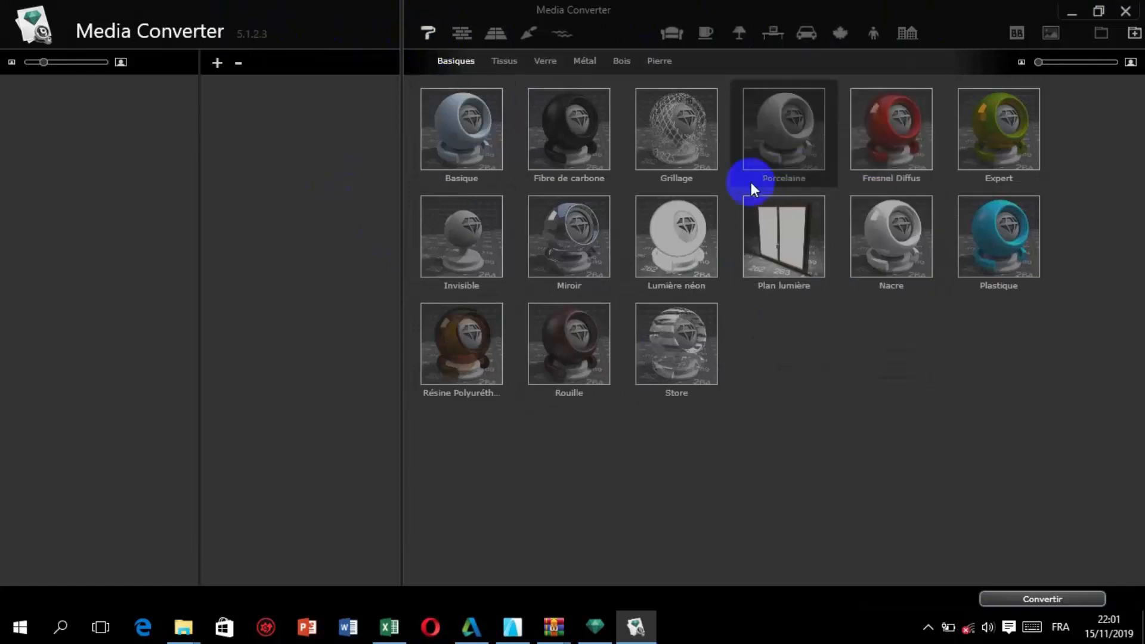
{"action": "left_click", "coordinate": [464, 40]}
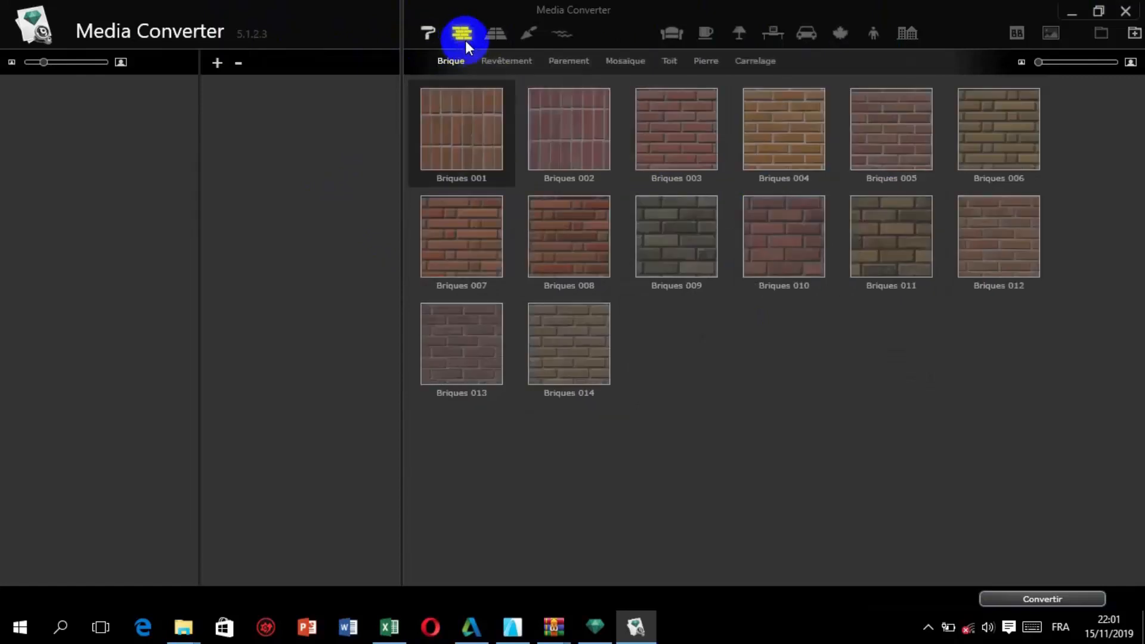
{"action": "left_click", "coordinate": [500, 40]}
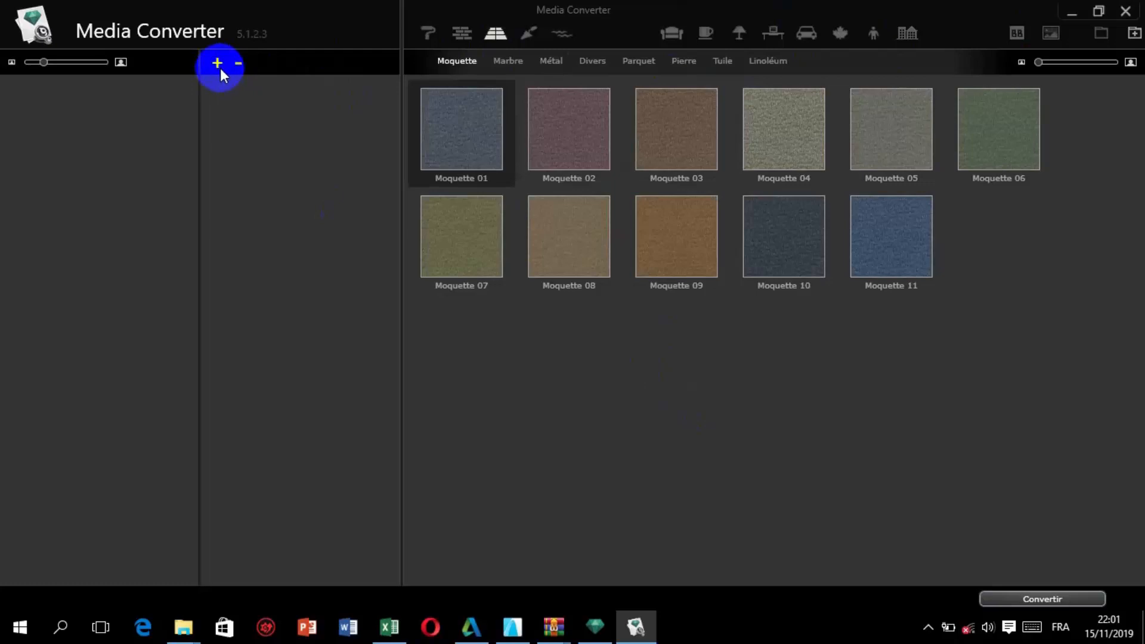
Switch to the File Explorer window showing the Artlantis Studio 5 folder and open drive A:.
{"action": "left_click", "coordinate": [179, 629]}
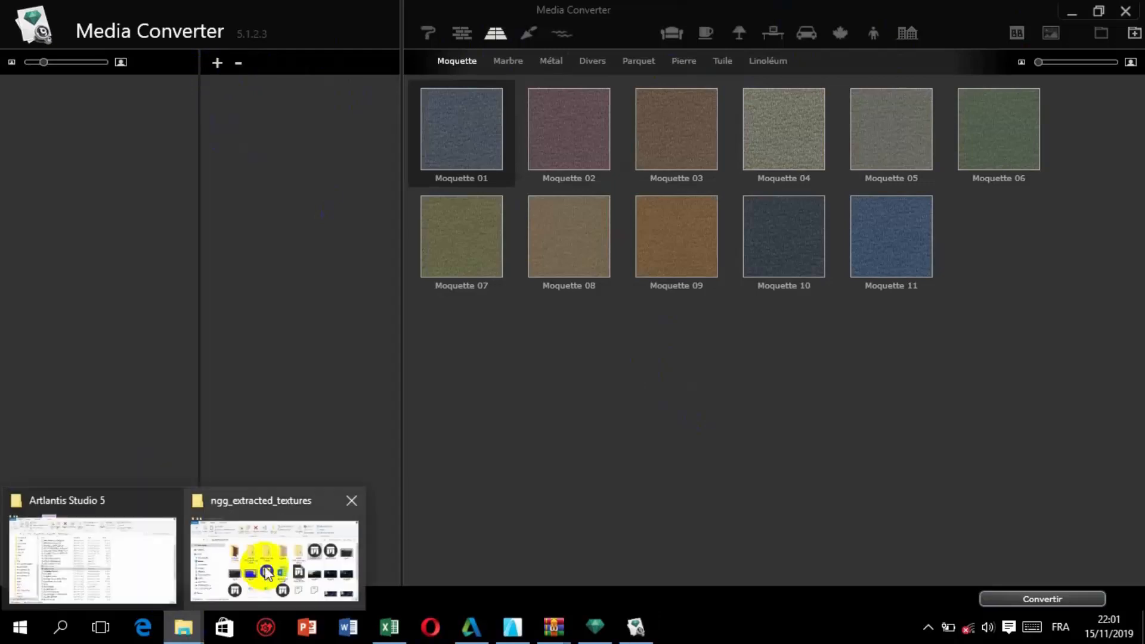
{"action": "left_click", "coordinate": [162, 553]}
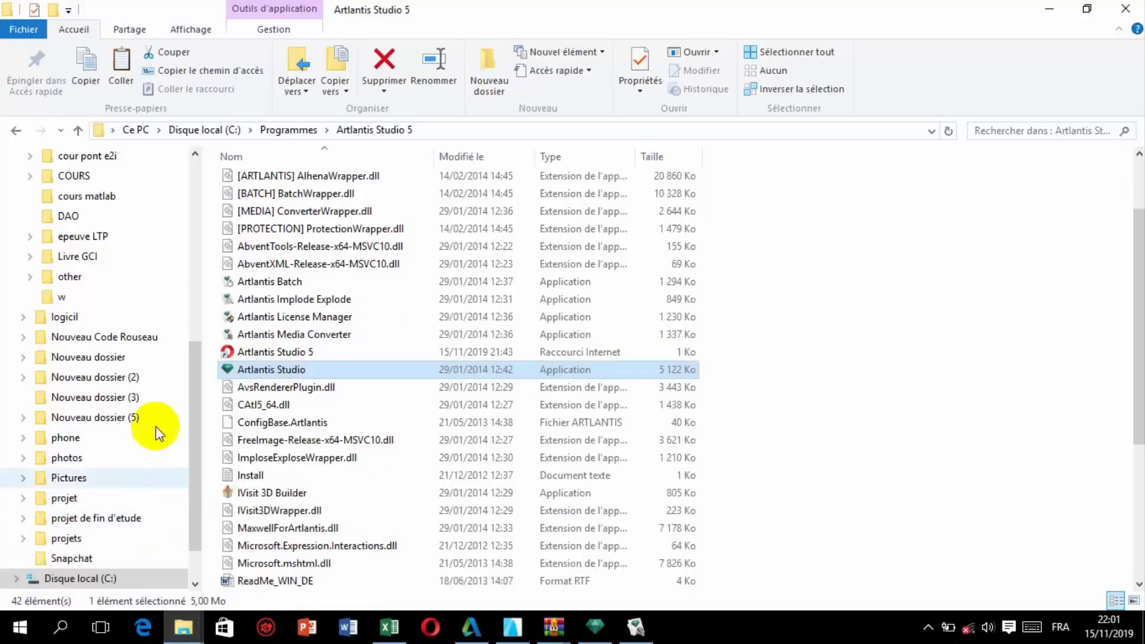
{"action": "scroll", "coordinate": [101, 212], "scroll_direction": "up", "scroll_amount": 1}
{"action": "scroll", "coordinate": [100, 213], "scroll_direction": "up", "scroll_amount": 2}
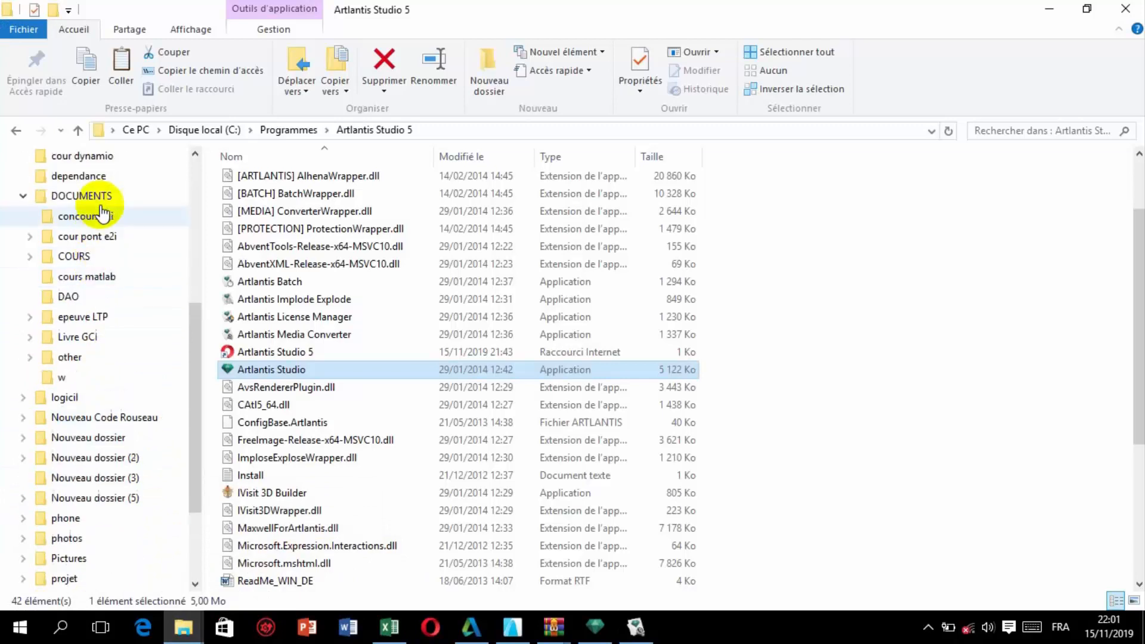
{"action": "left_click", "coordinate": [93, 180]}
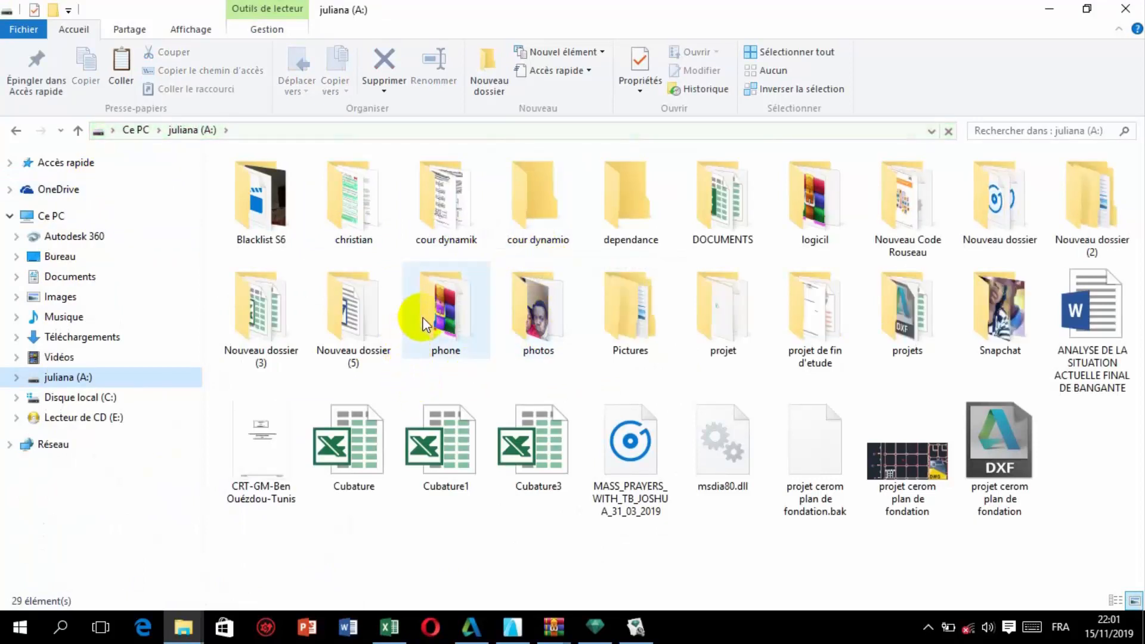
Inspect the BIBLIOTHEQUE ATLANTIS folder inside logicil\biblio, then return to the logicil folder.
{"action": "double_click", "coordinate": [829, 210]}
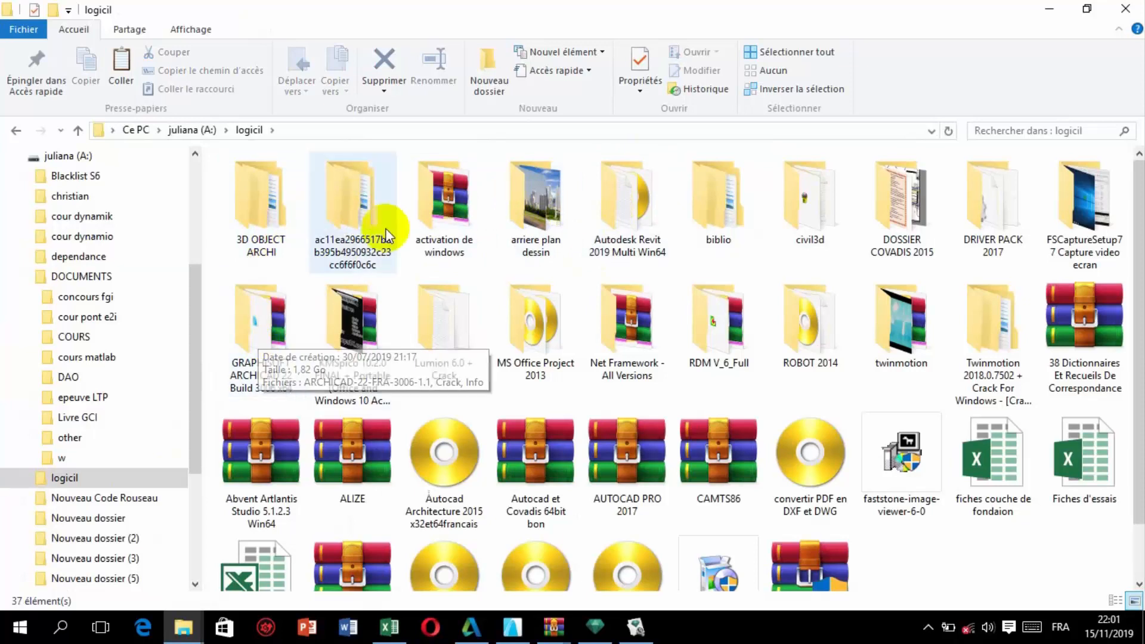
{"action": "left_click", "coordinate": [718, 215]}
{"action": "double_click", "coordinate": [717, 208]}
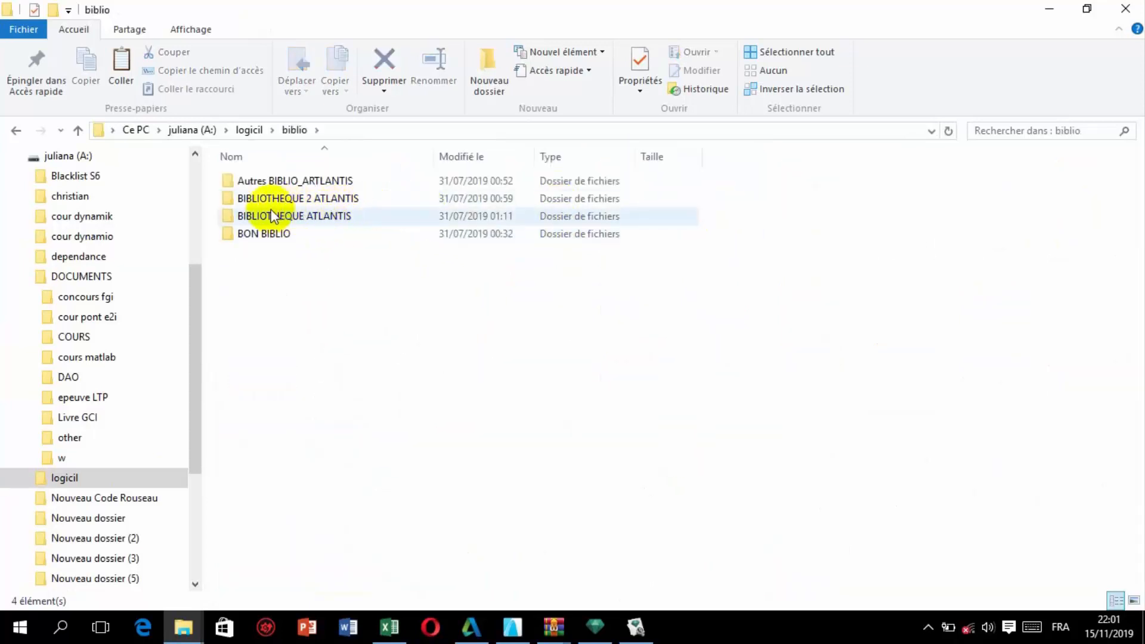
{"action": "double_click", "coordinate": [327, 217]}
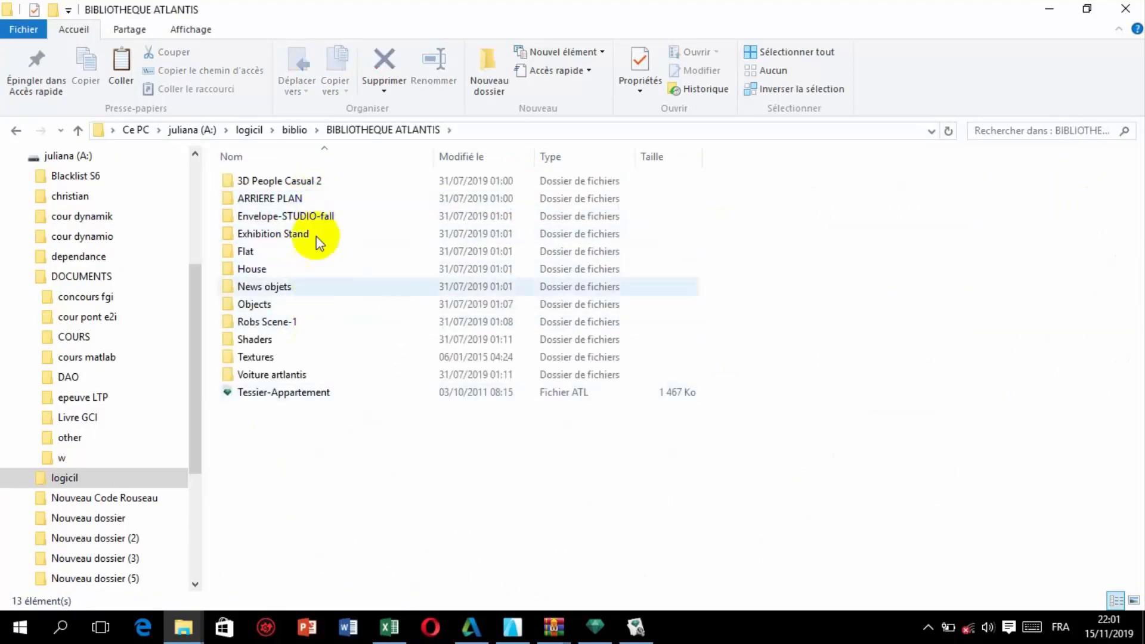
{"action": "left_click", "coordinate": [78, 131]}
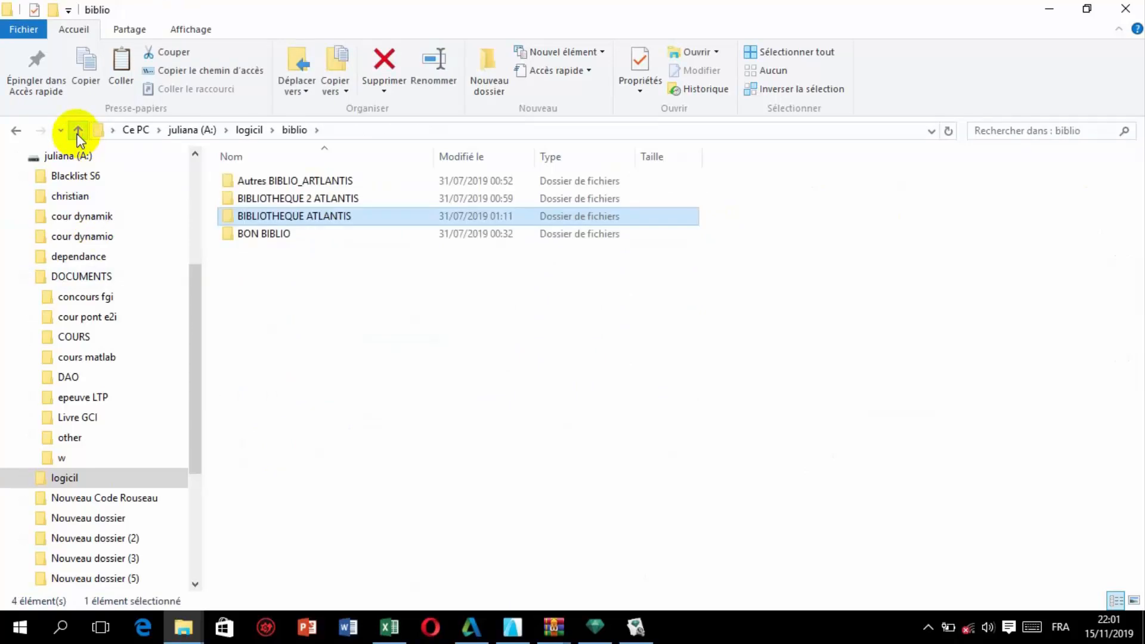
{"action": "left_click", "coordinate": [78, 131]}
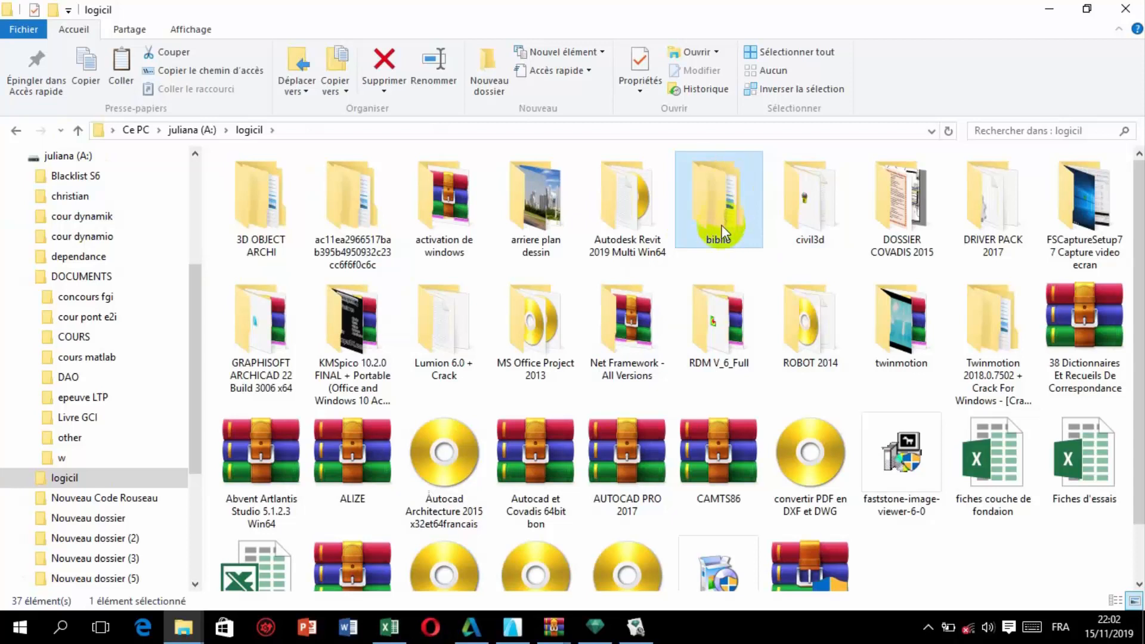
{"action": "mouse_move", "coordinate": [735, 209]}
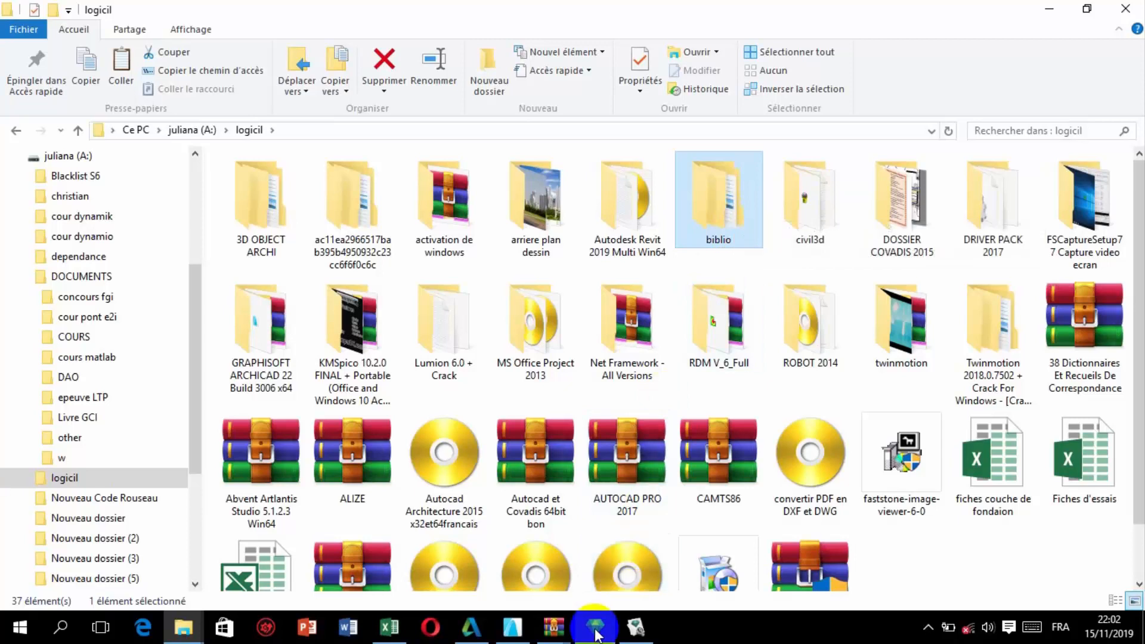
Switch to Media Converter and start adding a source library folder, browsing the available locations.
{"action": "mouse_move", "coordinate": [605, 629]}
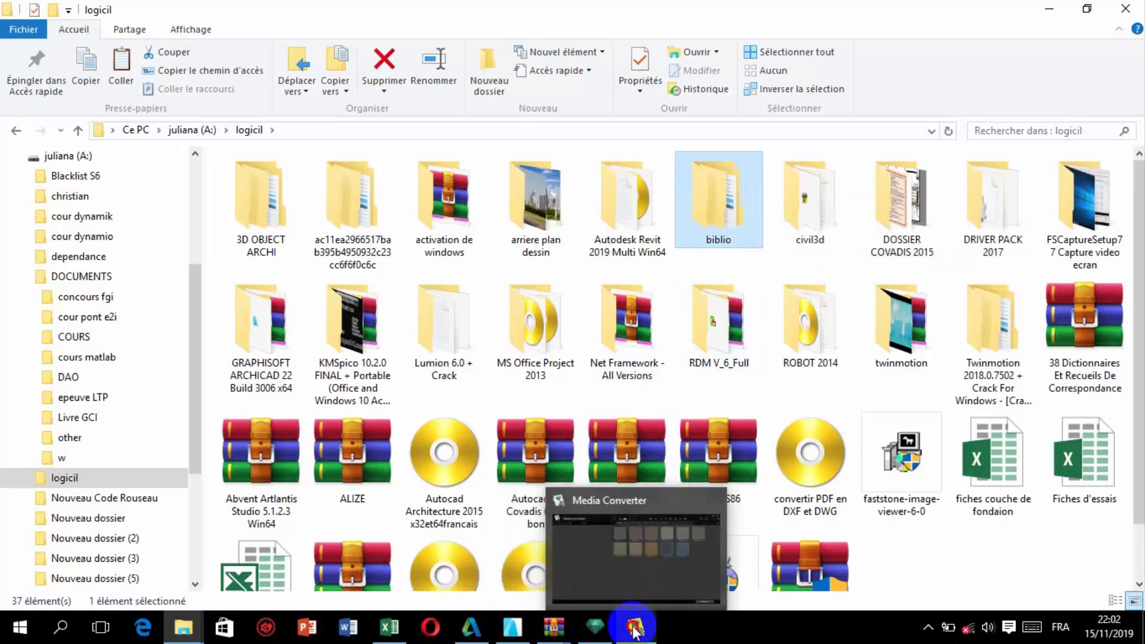
{"action": "left_click", "coordinate": [622, 507]}
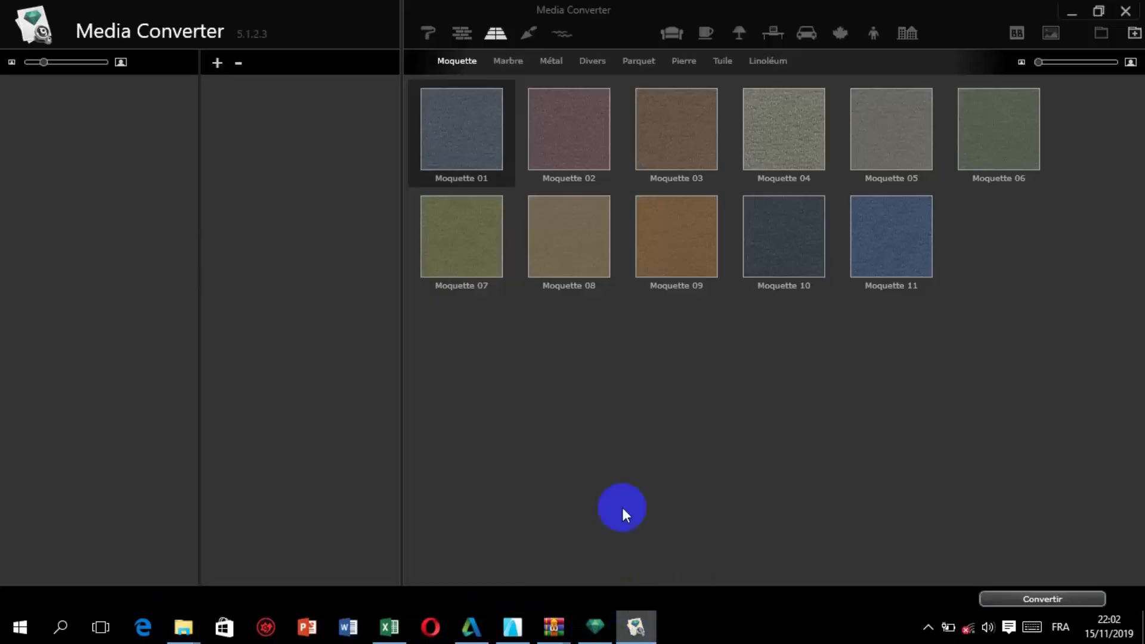
{"action": "left_click", "coordinate": [216, 63]}
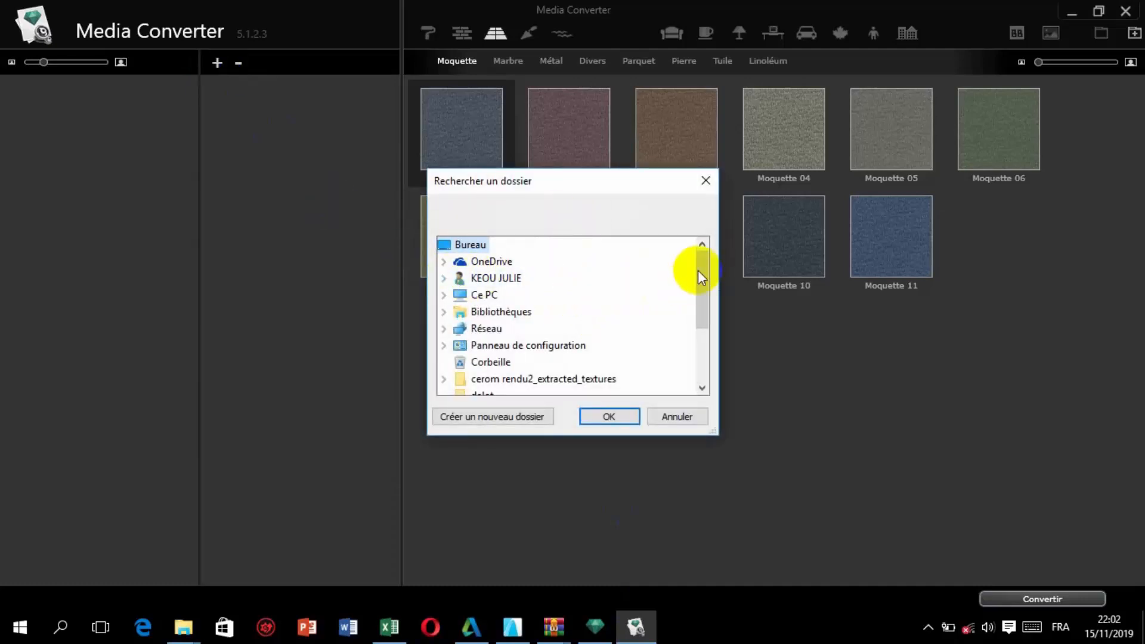
{"action": "left_click_drag", "start_coordinate": [699, 273], "coordinate": [706, 306]}
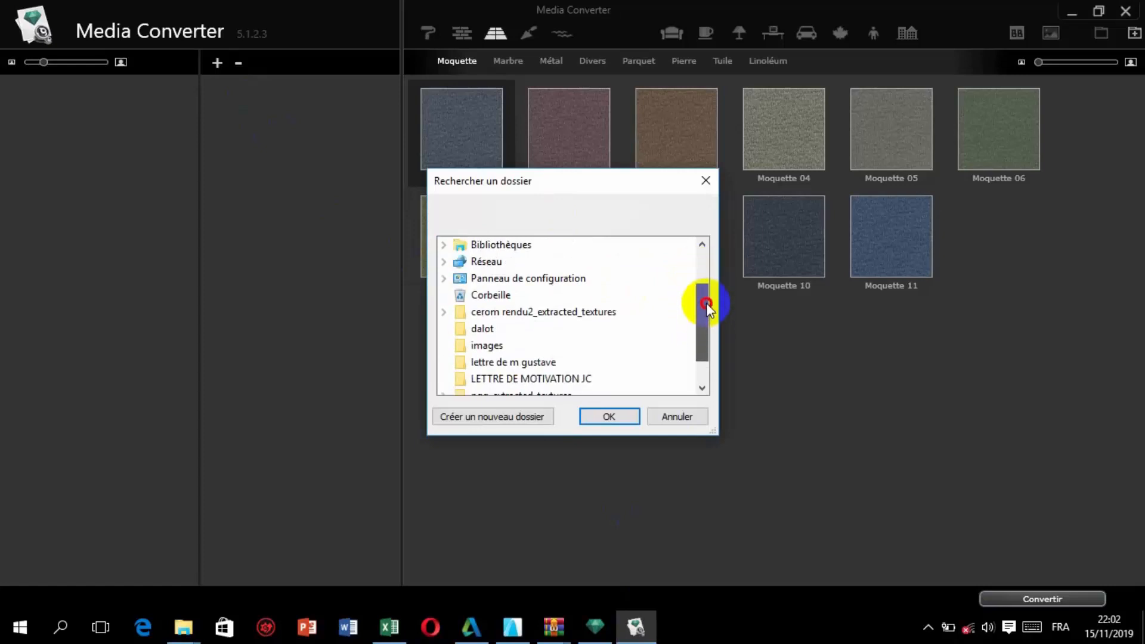
{"action": "scroll", "coordinate": [544, 304], "scroll_direction": "up", "scroll_amount": 2}
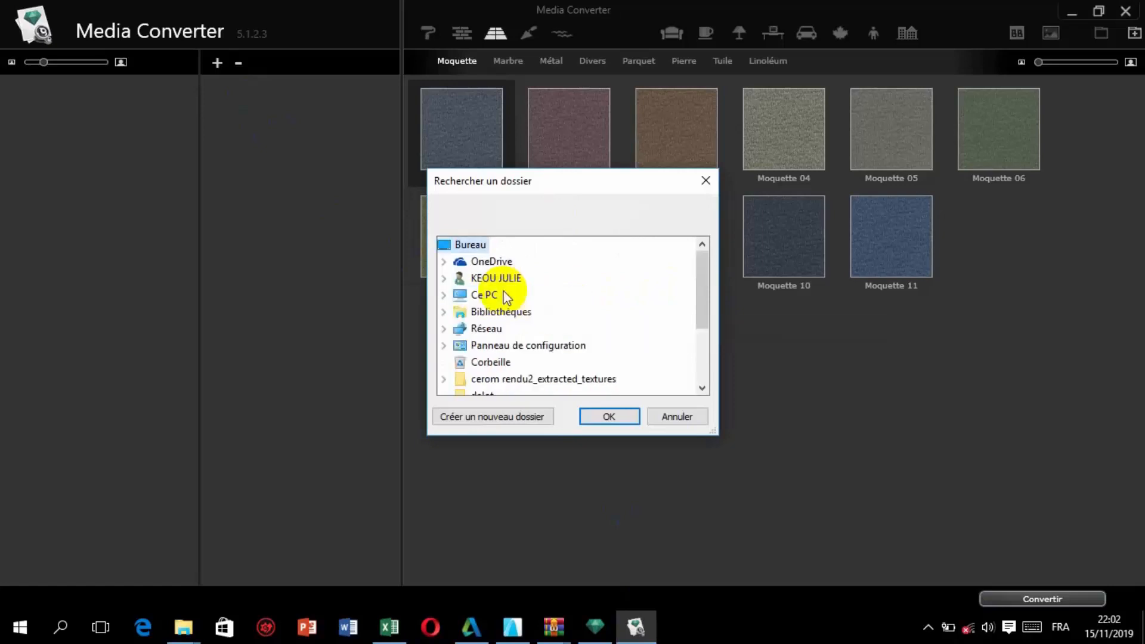
{"action": "scroll", "coordinate": [505, 296], "scroll_direction": "down", "scroll_amount": 1}
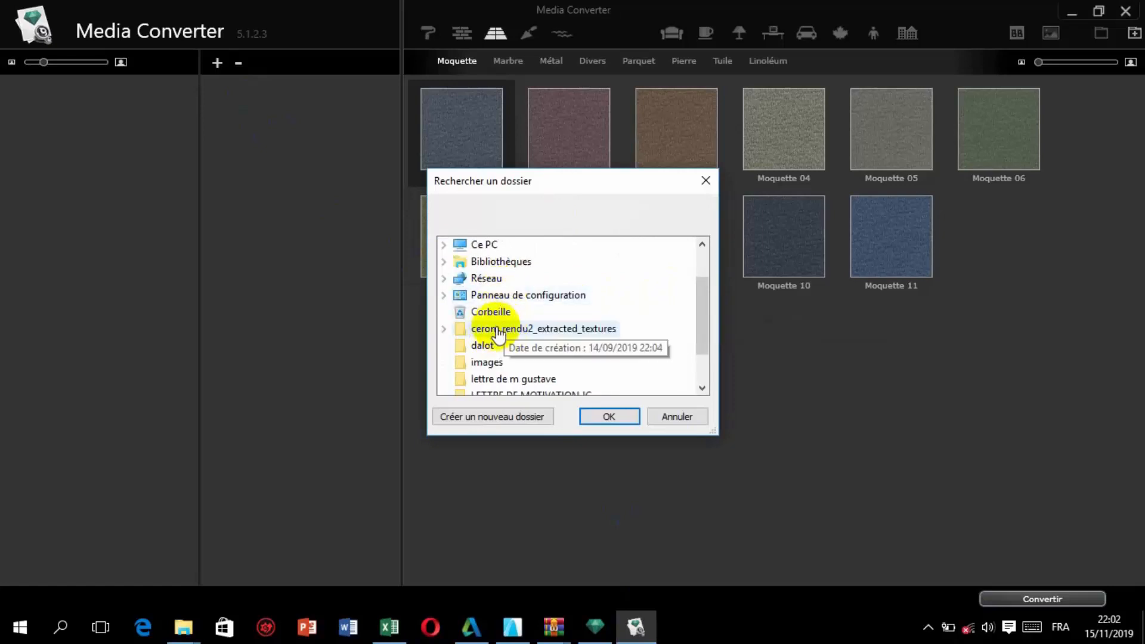
{"action": "scroll", "coordinate": [502, 327], "scroll_direction": "down", "scroll_amount": 1}
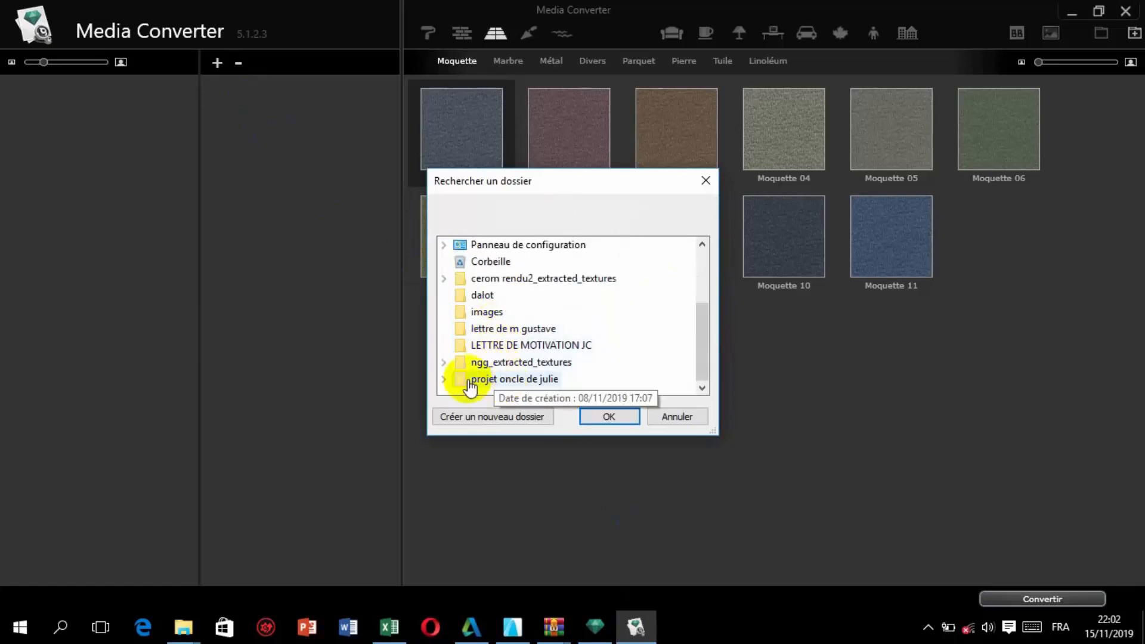
{"action": "scroll", "coordinate": [513, 355], "scroll_direction": "up", "scroll_amount": 2}
Add the Bibliothèque Artlantis 4 folder from logicil\biblio\Autres BIBLIO_ARTLANTIS on drive A: as a source library.
{"action": "double_click", "coordinate": [504, 295]}
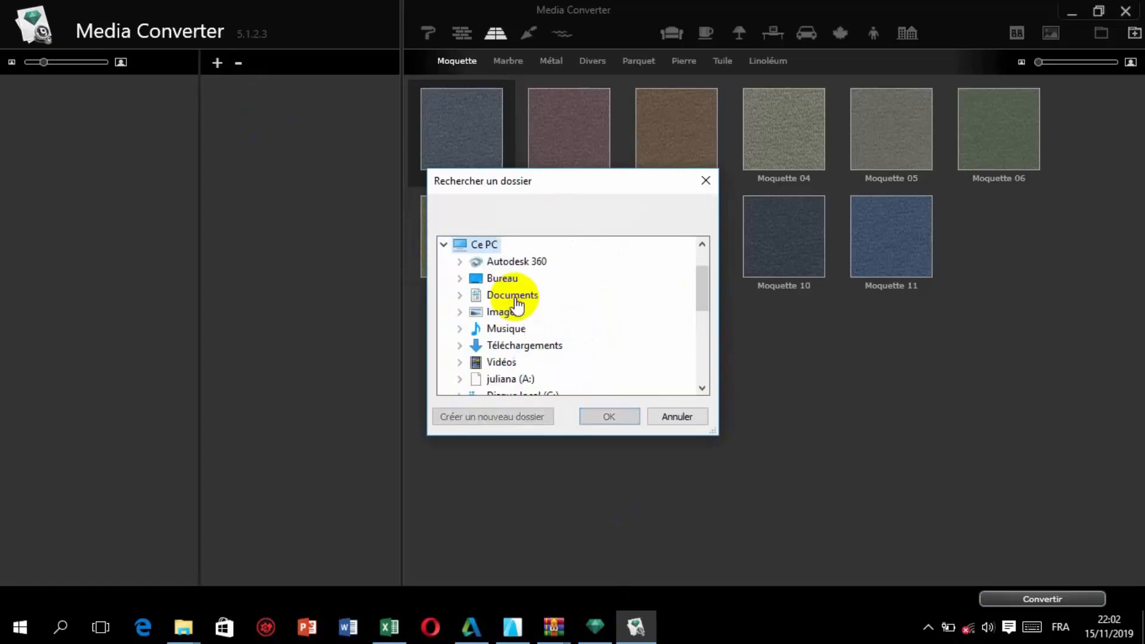
{"action": "double_click", "coordinate": [509, 379]}
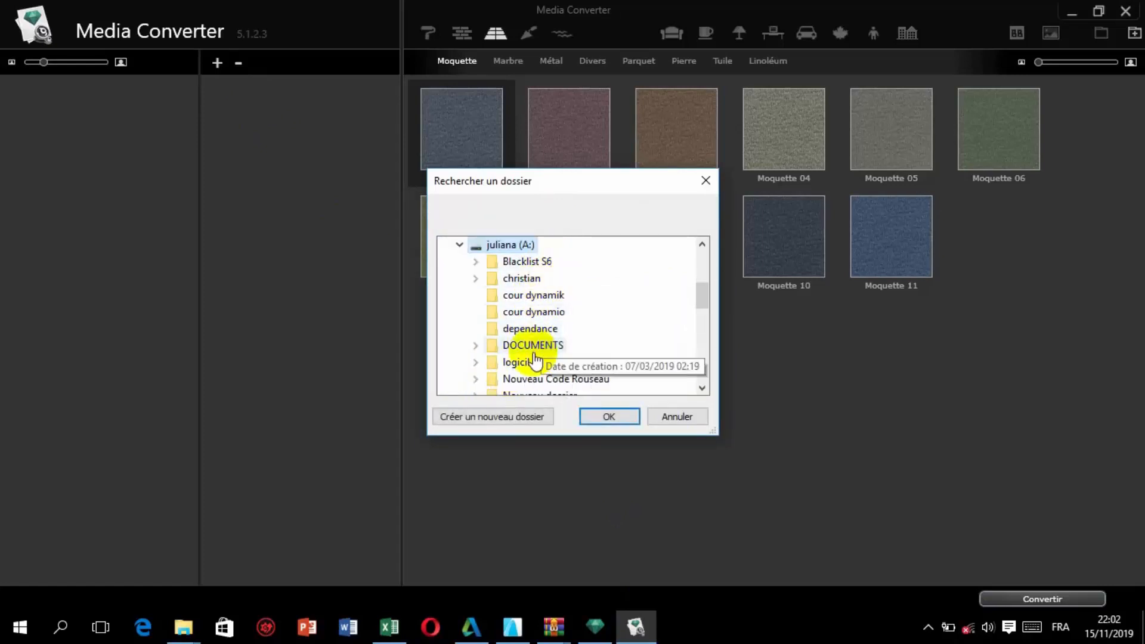
{"action": "double_click", "coordinate": [536, 361]}
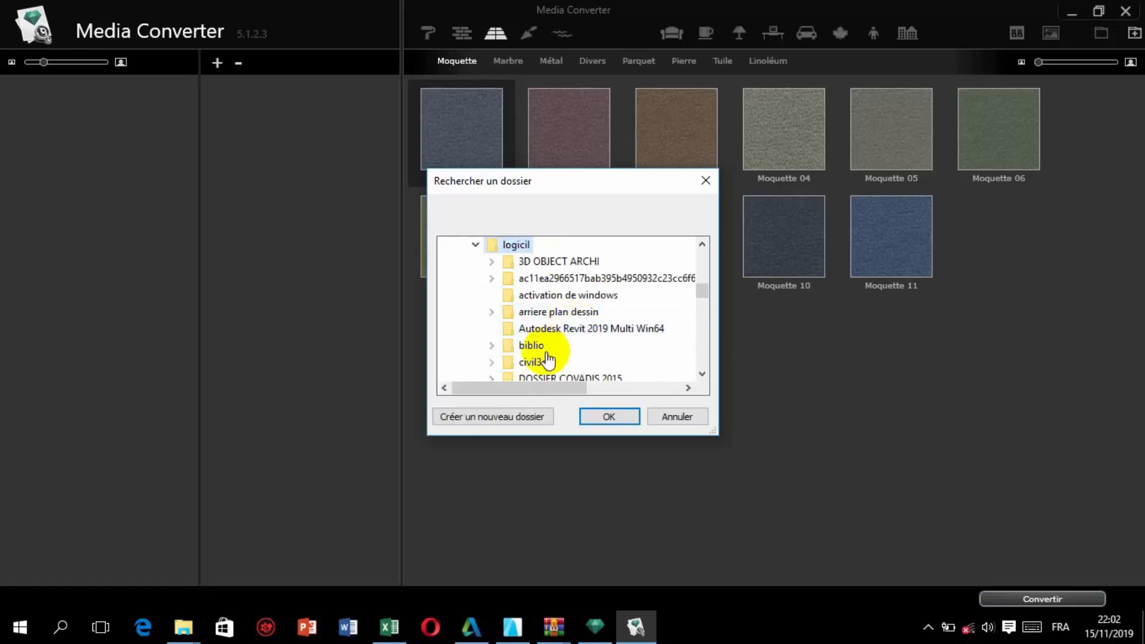
{"action": "double_click", "coordinate": [540, 347]}
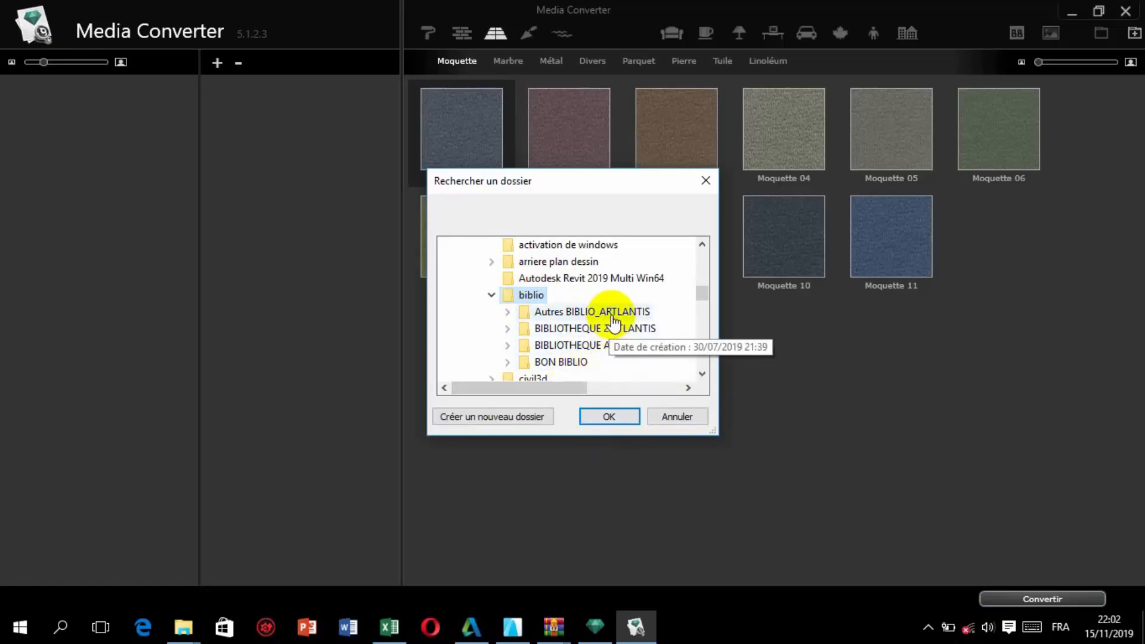
{"action": "double_click", "coordinate": [580, 311]}
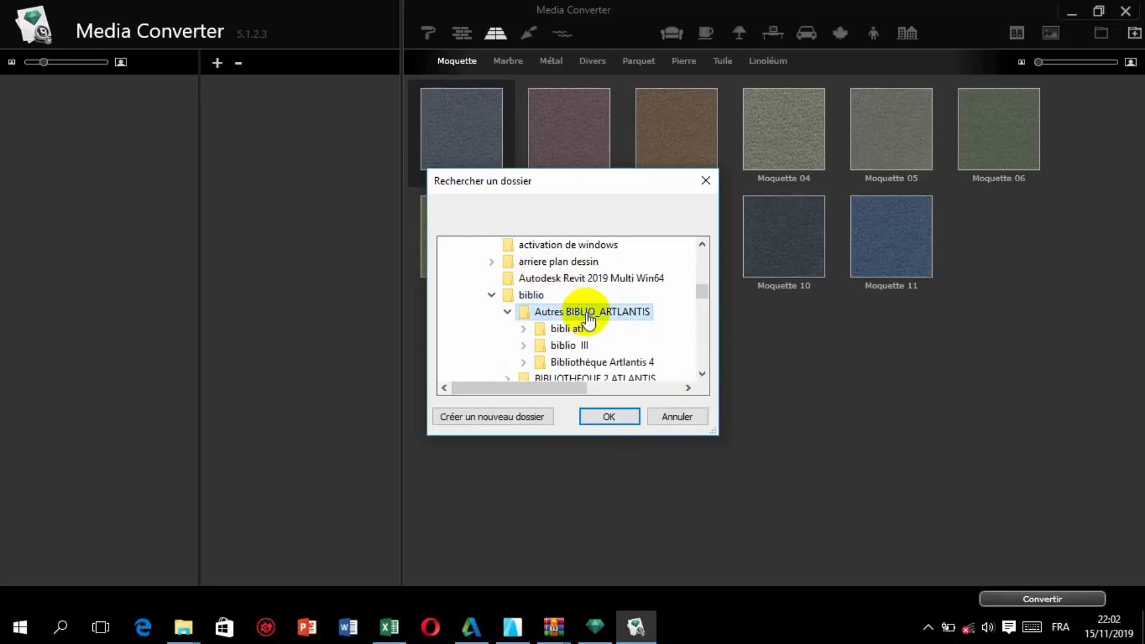
{"action": "double_click", "coordinate": [602, 362]}
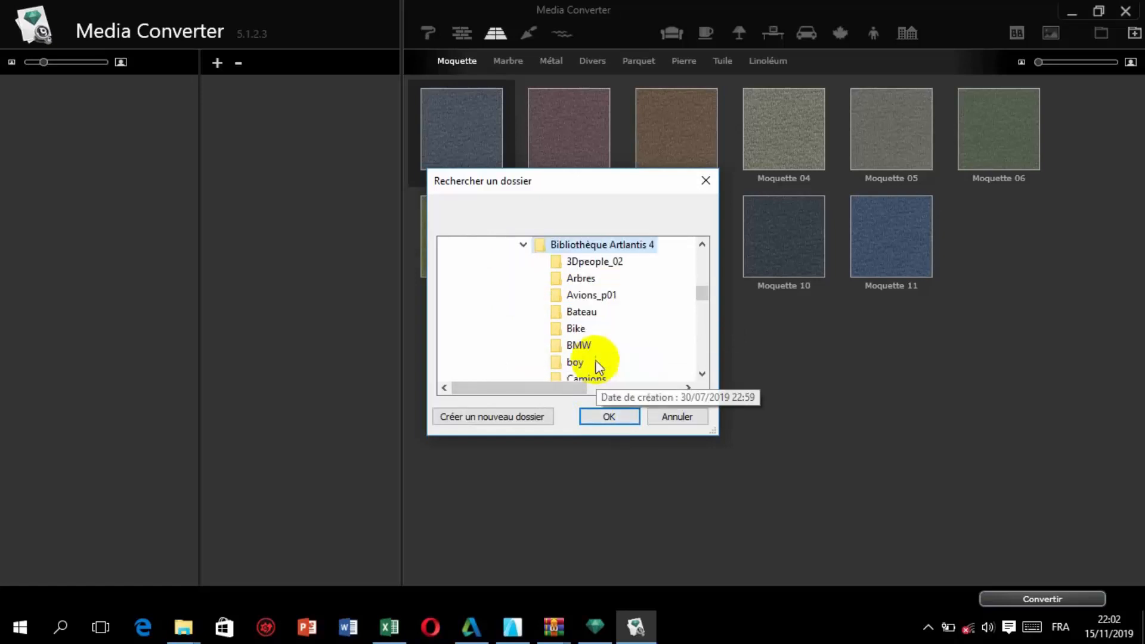
{"action": "left_click", "coordinate": [609, 416]}
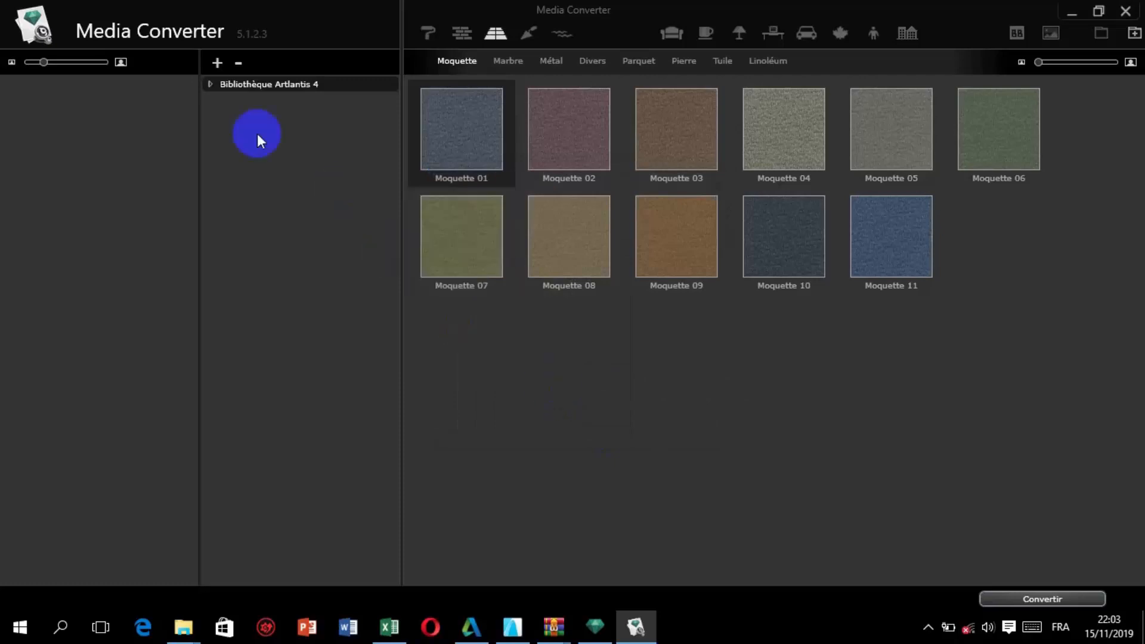
Display the 3Dpeople_02 models of Bibliothèque Artlantis 4 and the catalogue's people category.
{"action": "left_click", "coordinate": [210, 85]}
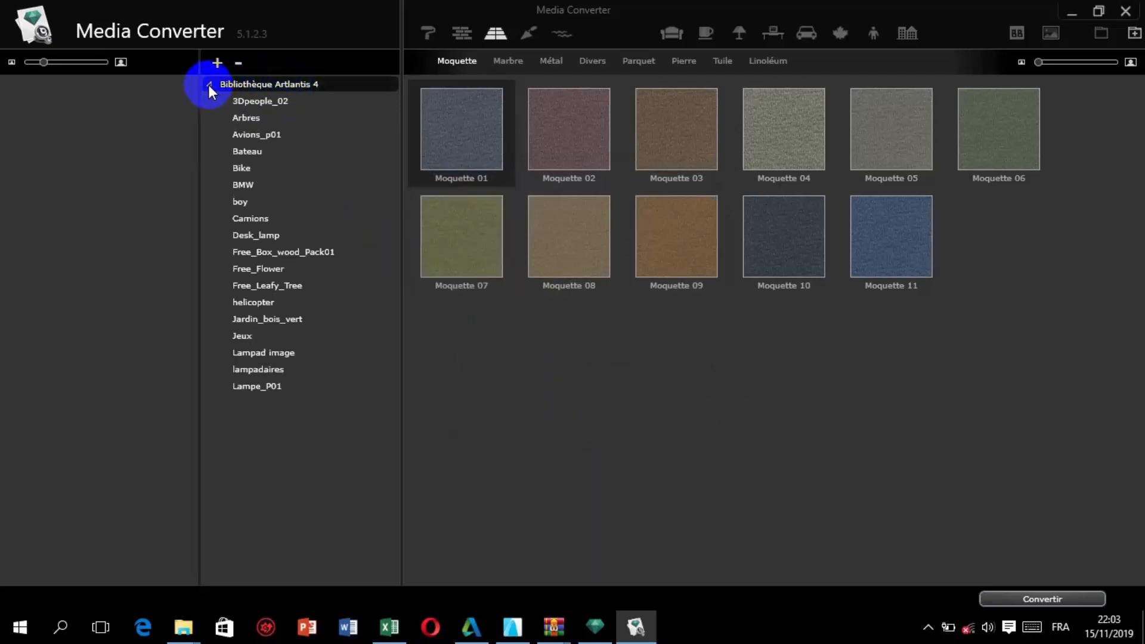
{"action": "left_click", "coordinate": [257, 102]}
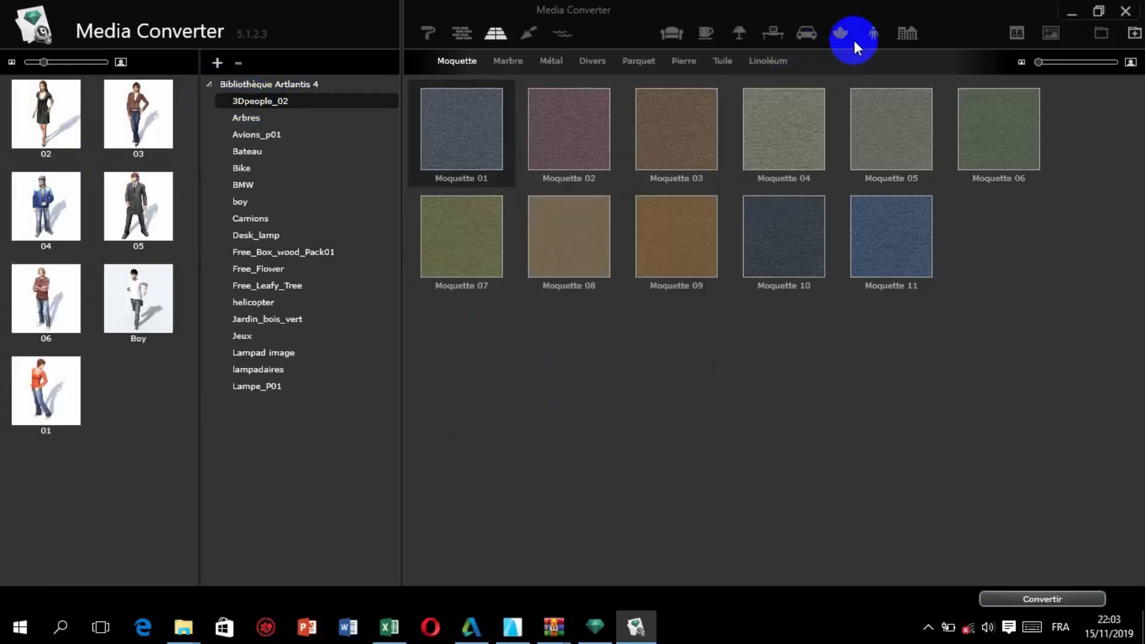
{"action": "left_click", "coordinate": [874, 34]}
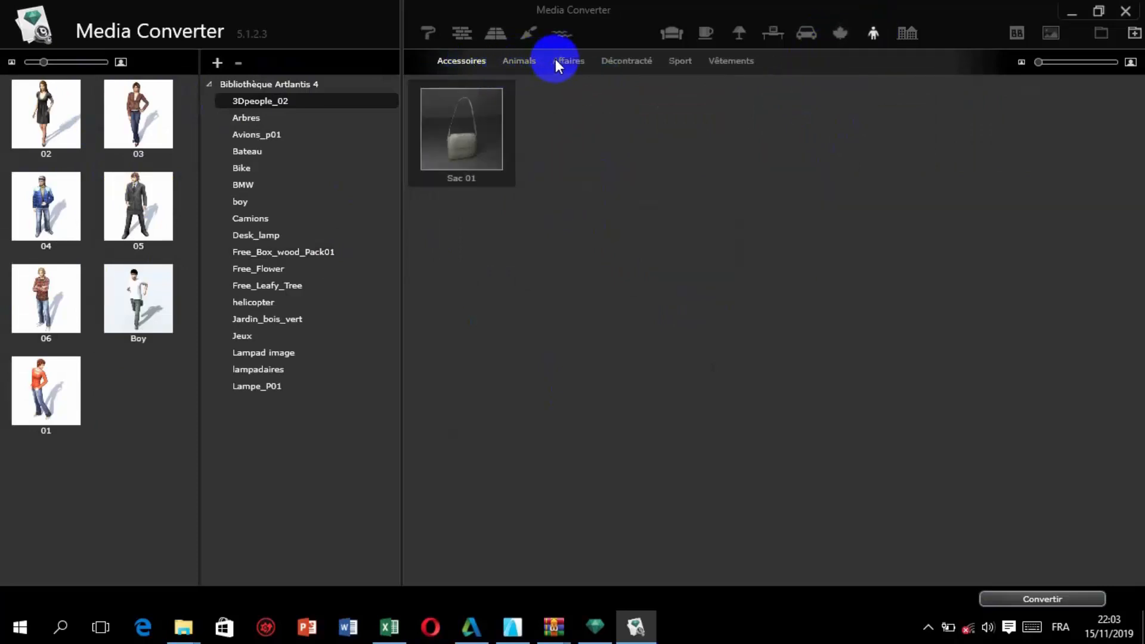
Review the people subcategories Vêtements, Affaires and Animals, and choose Décontracté as the destination.
{"action": "left_click", "coordinate": [709, 62]}
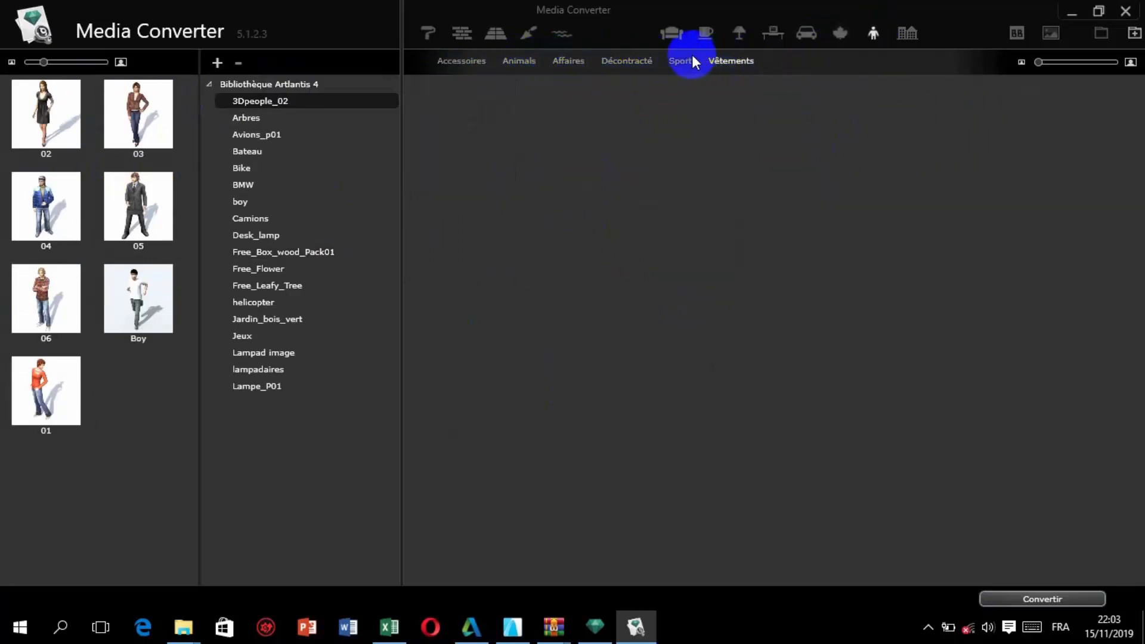
{"action": "left_click", "coordinate": [631, 63]}
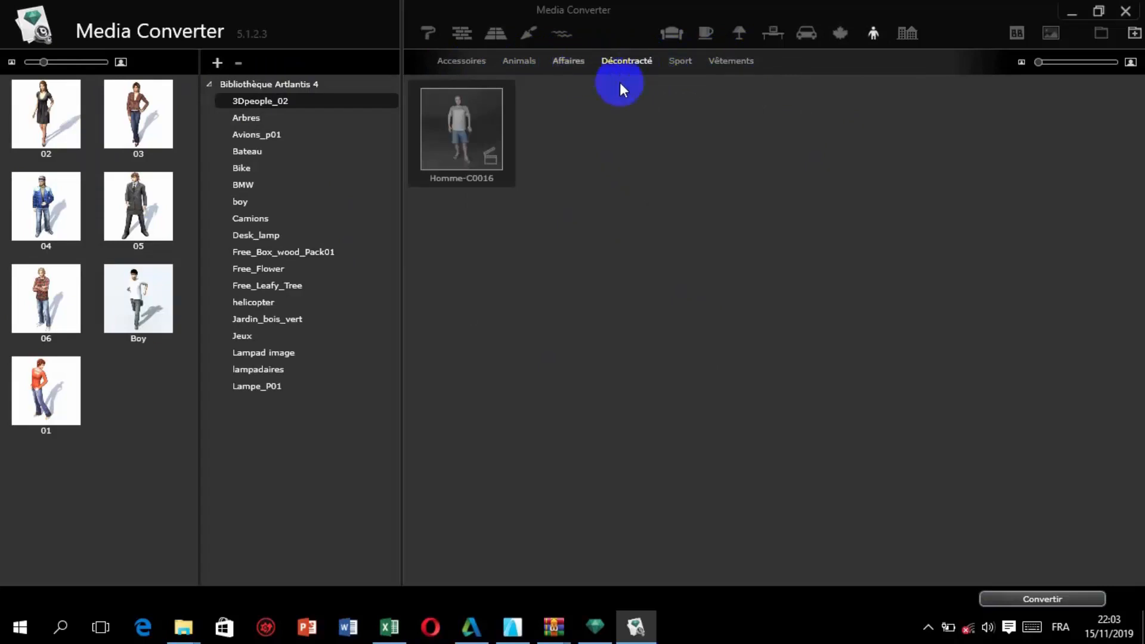
{"action": "left_click", "coordinate": [572, 62]}
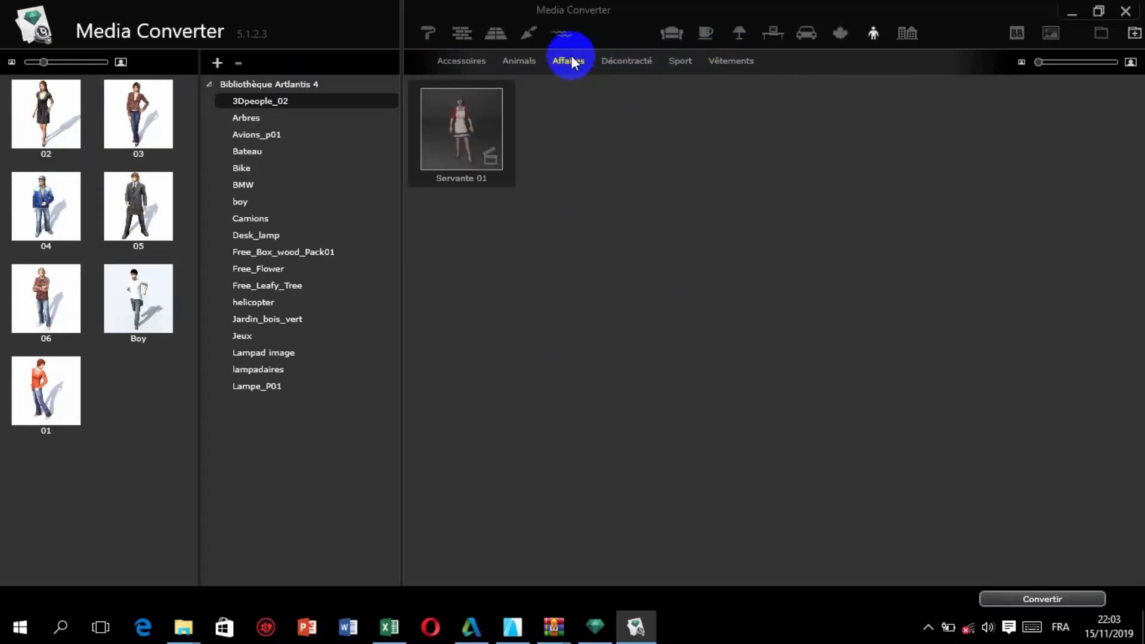
{"action": "left_click", "coordinate": [530, 60]}
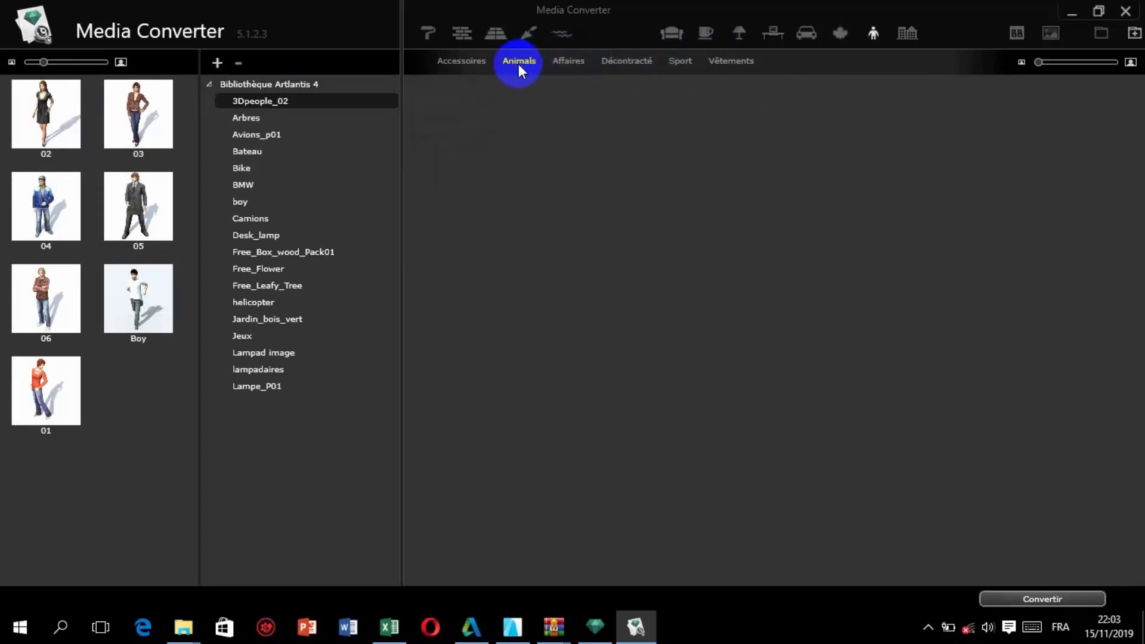
{"action": "left_click", "coordinate": [571, 64]}
{"action": "left_click", "coordinate": [621, 62]}
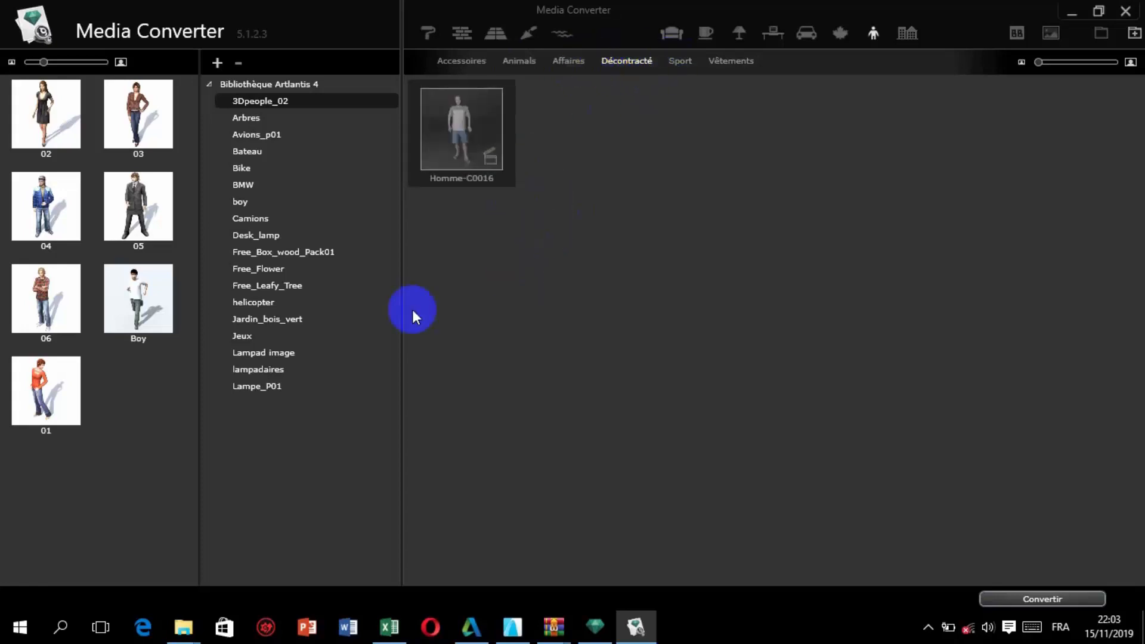
Assign the 3Dpeople_02 models 02, 03, 04, 05, 06 and Boy to the Décontracté category and convert them.
{"action": "left_click", "coordinate": [63, 122]}
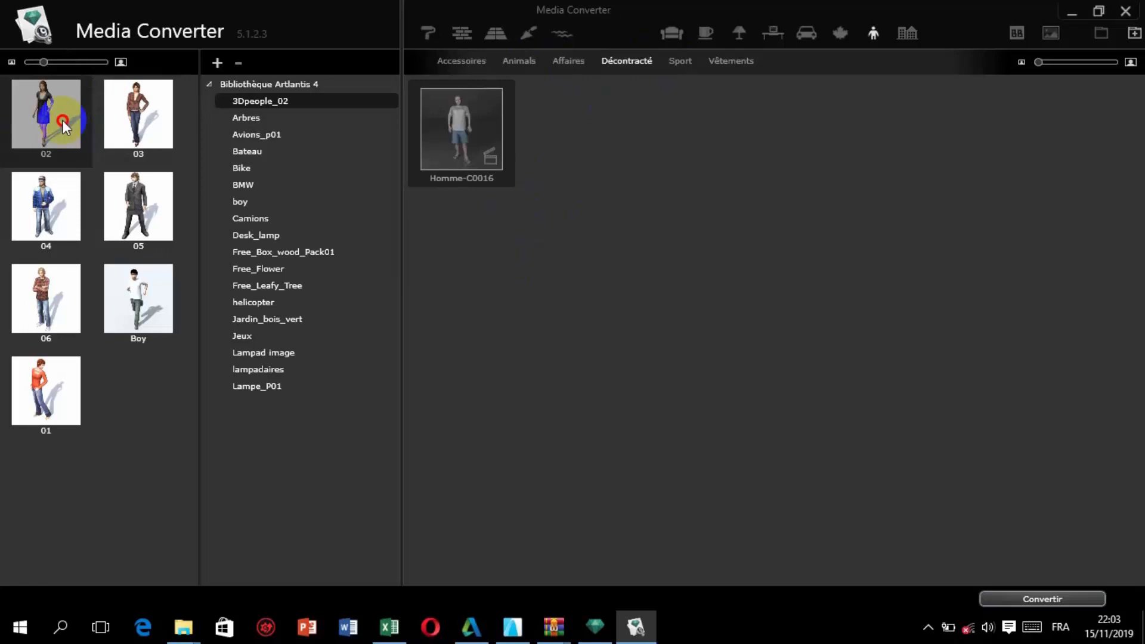
{"action": "left_click_drag", "start_coordinate": [62, 120], "coordinate": [575, 98]}
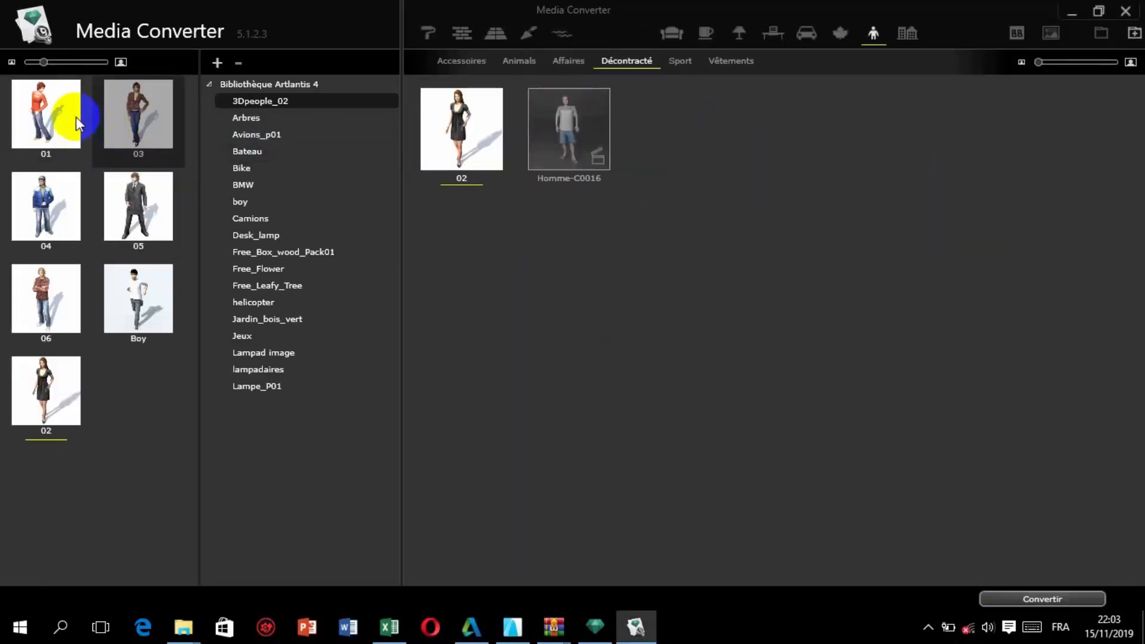
{"action": "left_click_drag", "start_coordinate": [118, 115], "coordinate": [691, 117]}
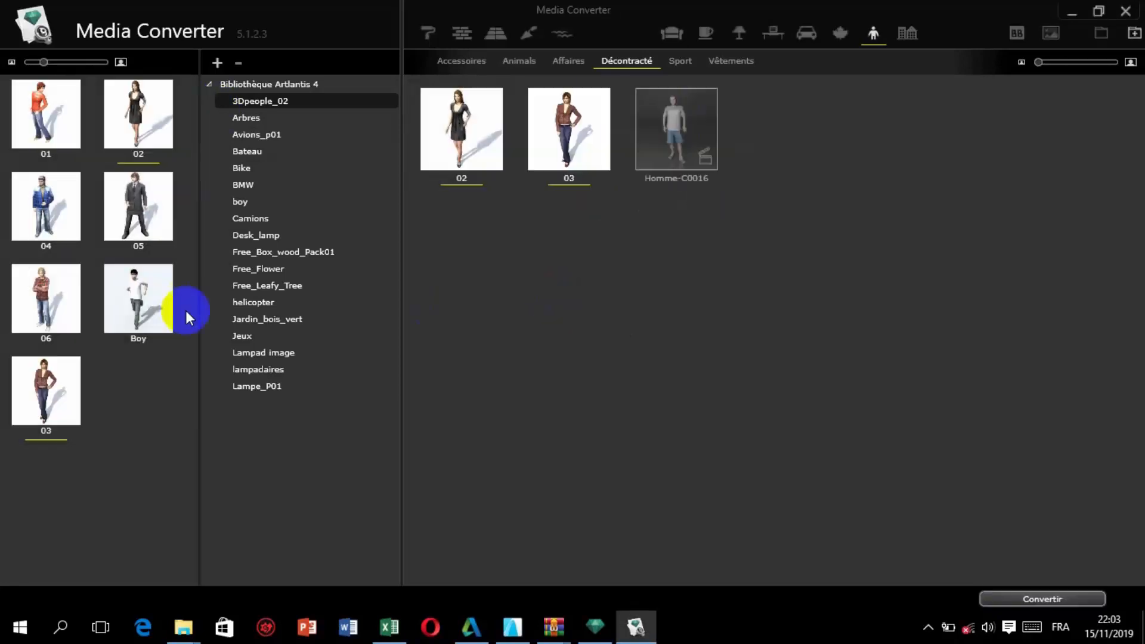
{"action": "left_click_drag", "start_coordinate": [28, 250], "coordinate": [628, 223]}
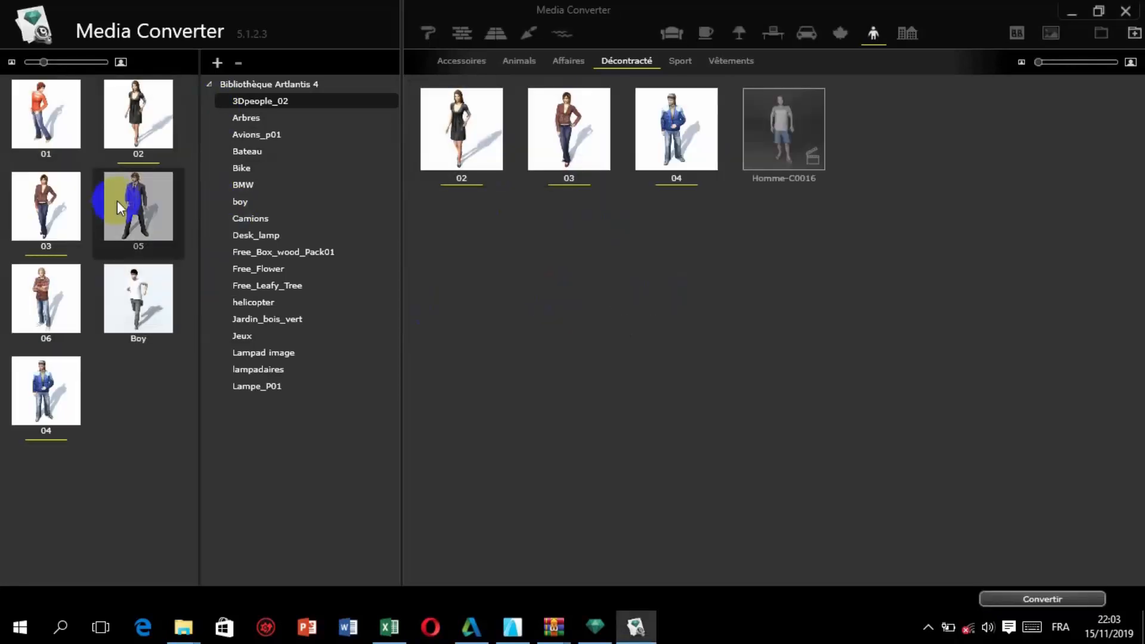
{"action": "left_click_drag", "start_coordinate": [119, 207], "coordinate": [802, 232]}
{"action": "left_click_drag", "start_coordinate": [71, 303], "coordinate": [634, 309]}
{"action": "left_click_drag", "start_coordinate": [150, 302], "coordinate": [707, 310]}
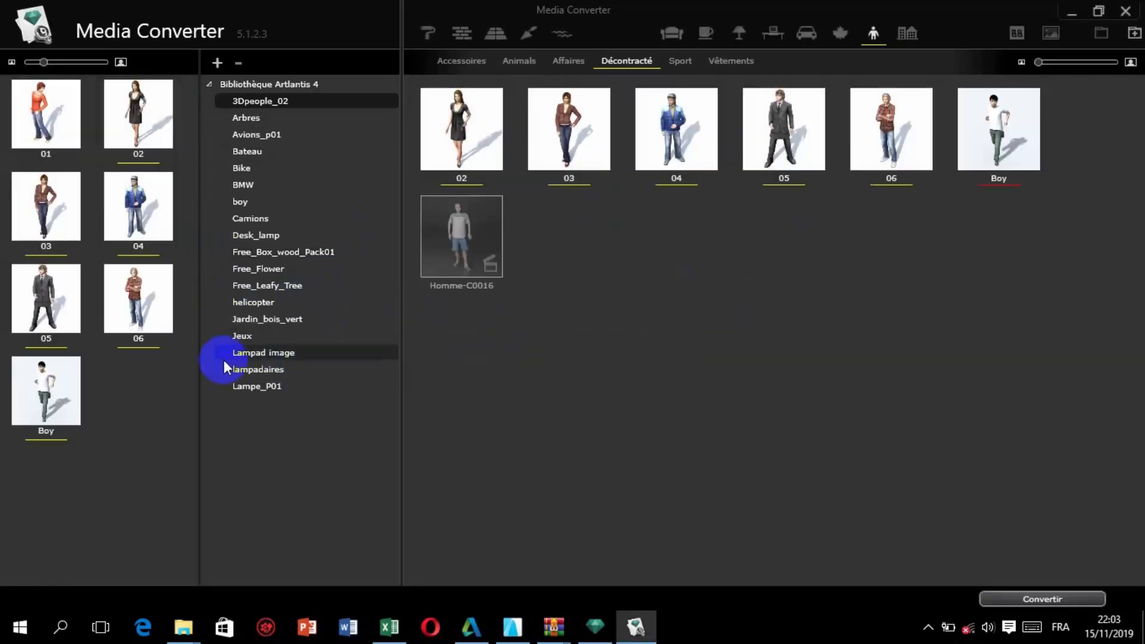
{"action": "left_click_drag", "start_coordinate": [27, 382], "coordinate": [663, 324]}
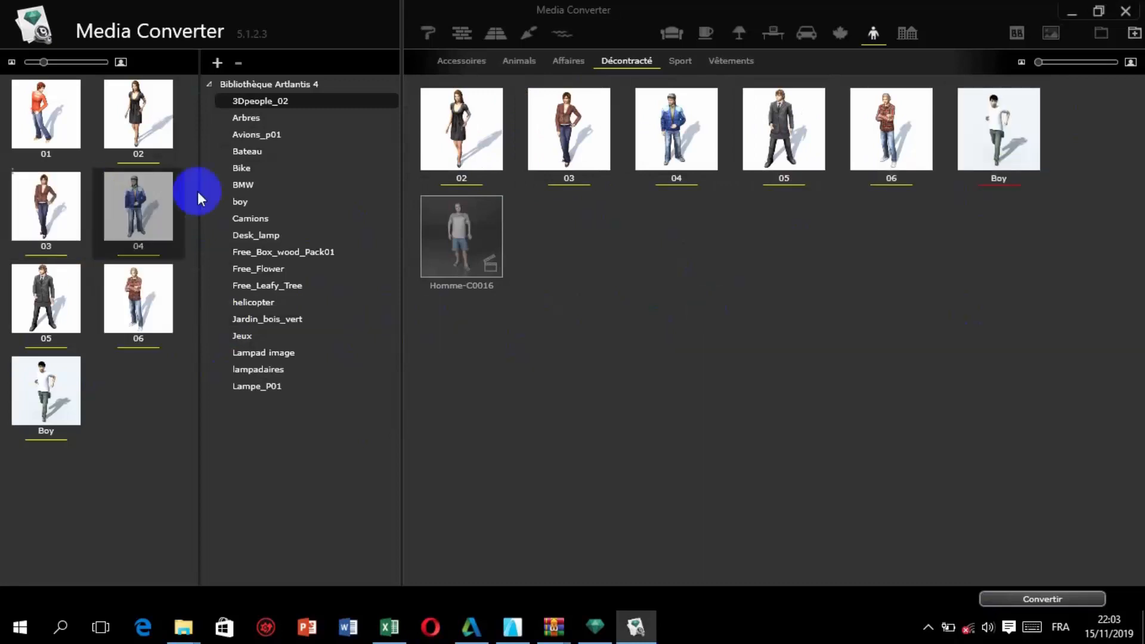
{"action": "left_click", "coordinate": [1058, 597]}
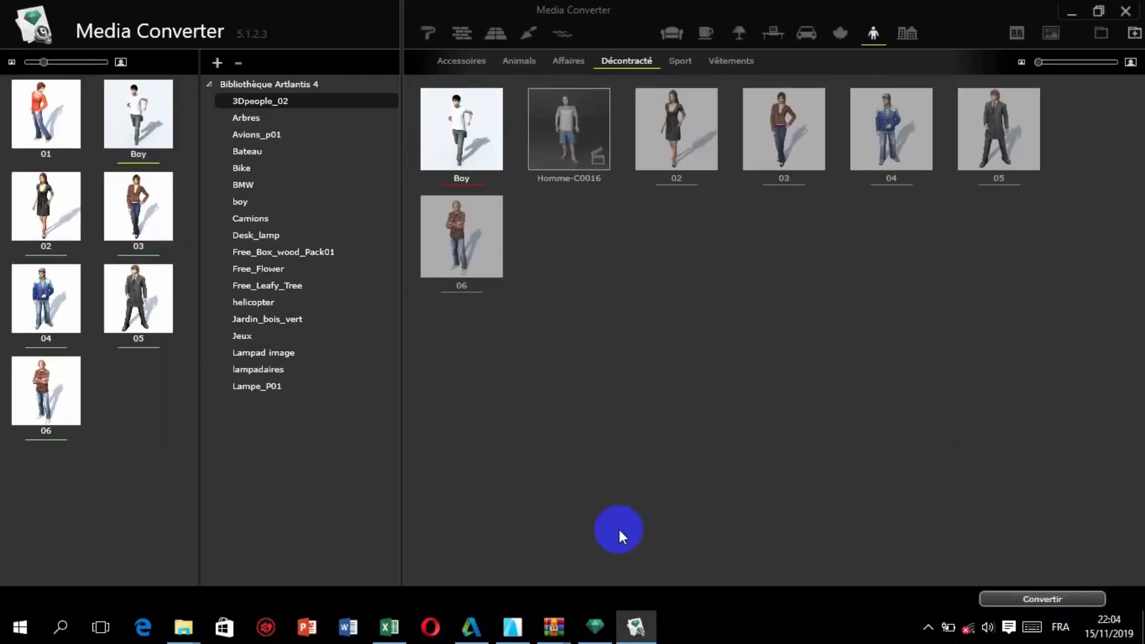
Switch to Artlantis Studio and place person 03 from the people category on the pavilion's green roof.
{"action": "mouse_move", "coordinate": [592, 623]}
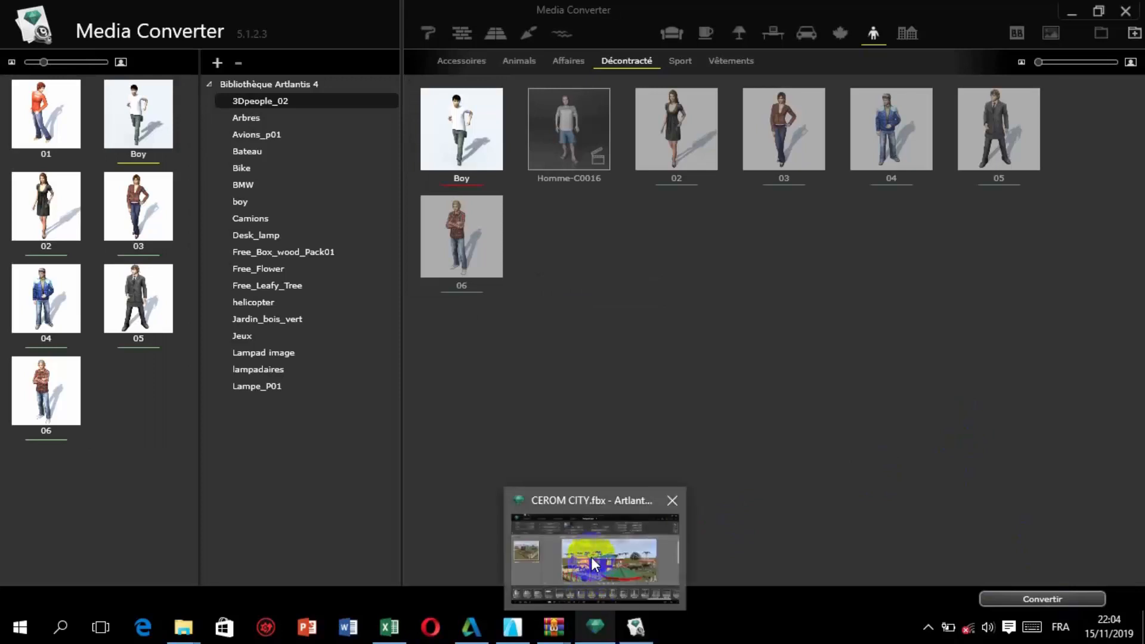
{"action": "left_click", "coordinate": [595, 563]}
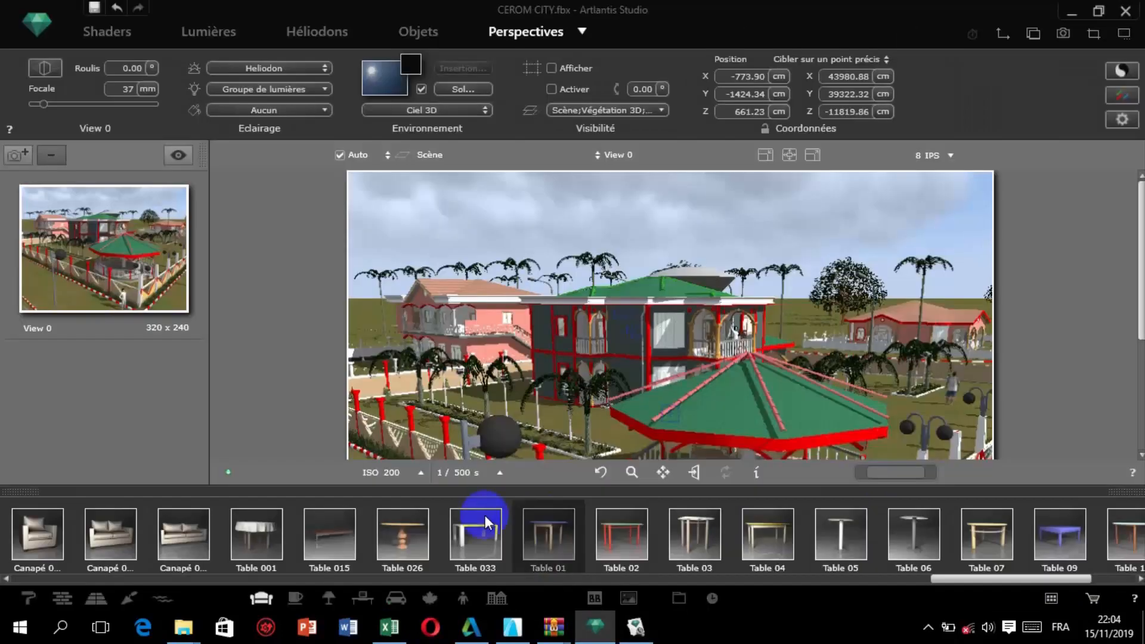
{"action": "left_click", "coordinate": [464, 596]}
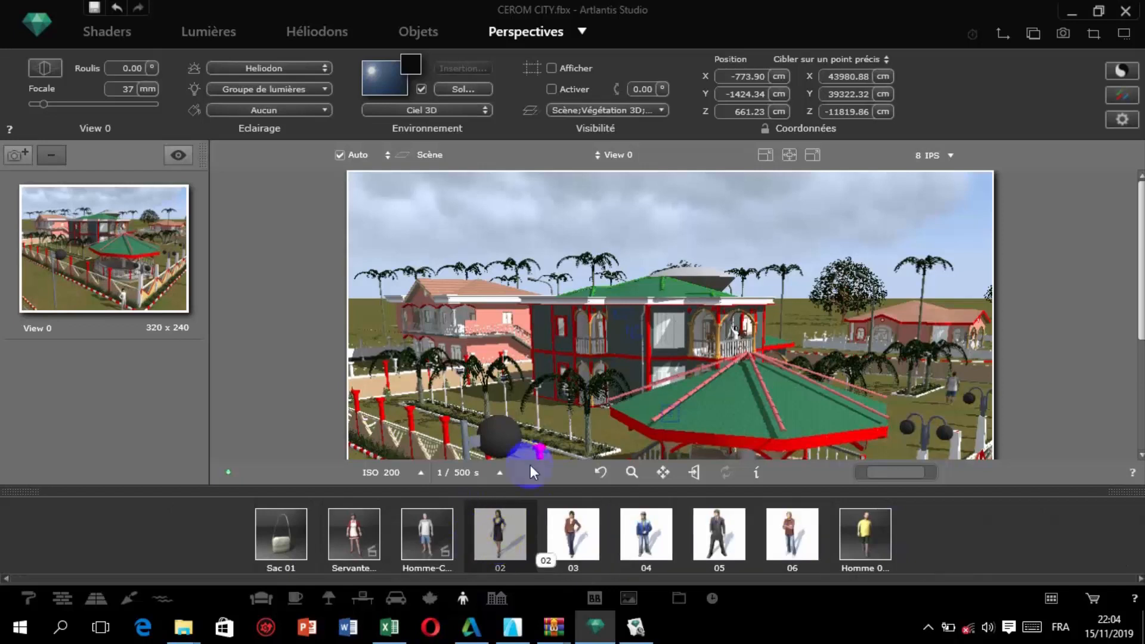
{"action": "scroll", "coordinate": [539, 421], "scroll_direction": "up", "scroll_amount": 2}
{"action": "left_click_drag", "start_coordinate": [580, 541], "coordinate": [787, 363]}
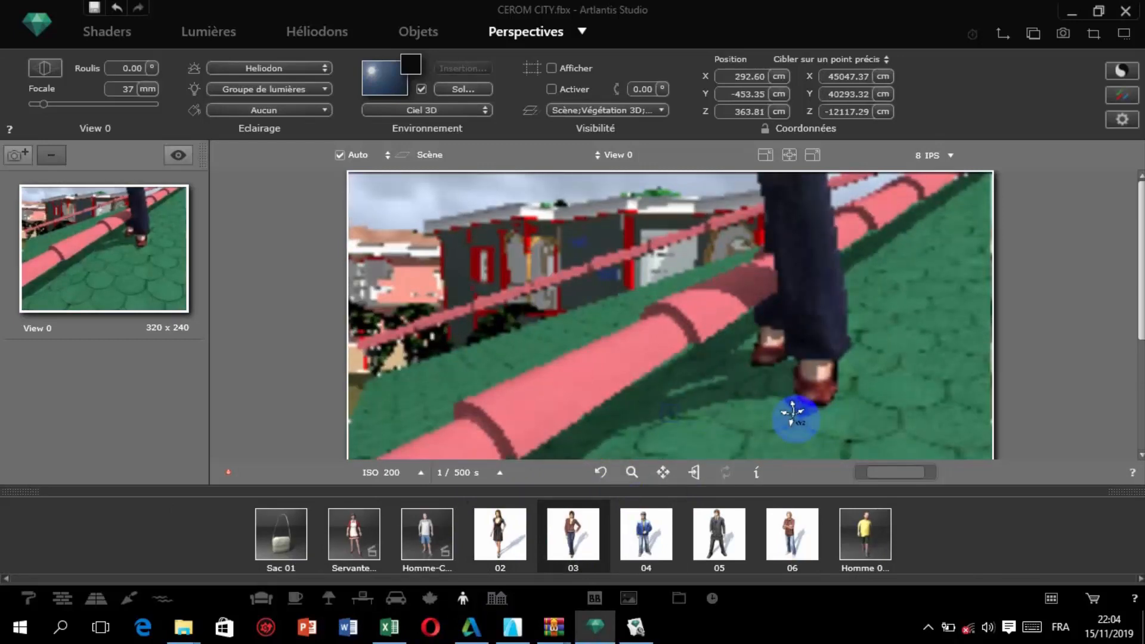
{"action": "scroll", "coordinate": [670, 316], "scroll_direction": "down", "scroll_amount": 3}
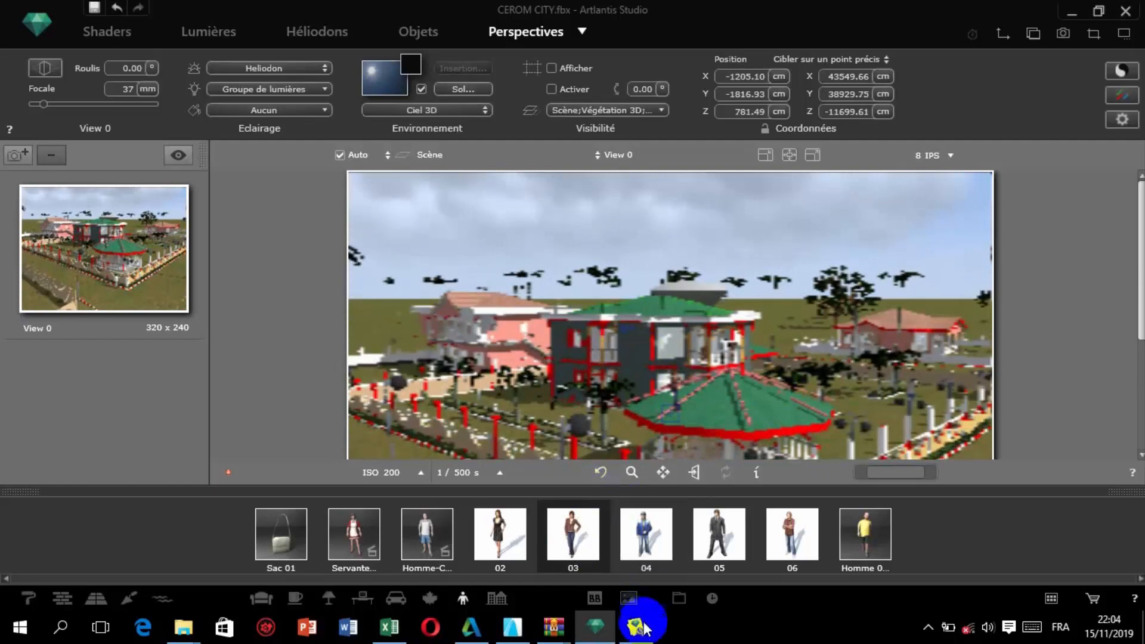
Switch to Media Converter and display the Arbres models of Bibliothèque Artlantis 4 alongside the catalogue's vegetation category.
{"action": "mouse_move", "coordinate": [637, 627]}
{"action": "left_click", "coordinate": [638, 555]}
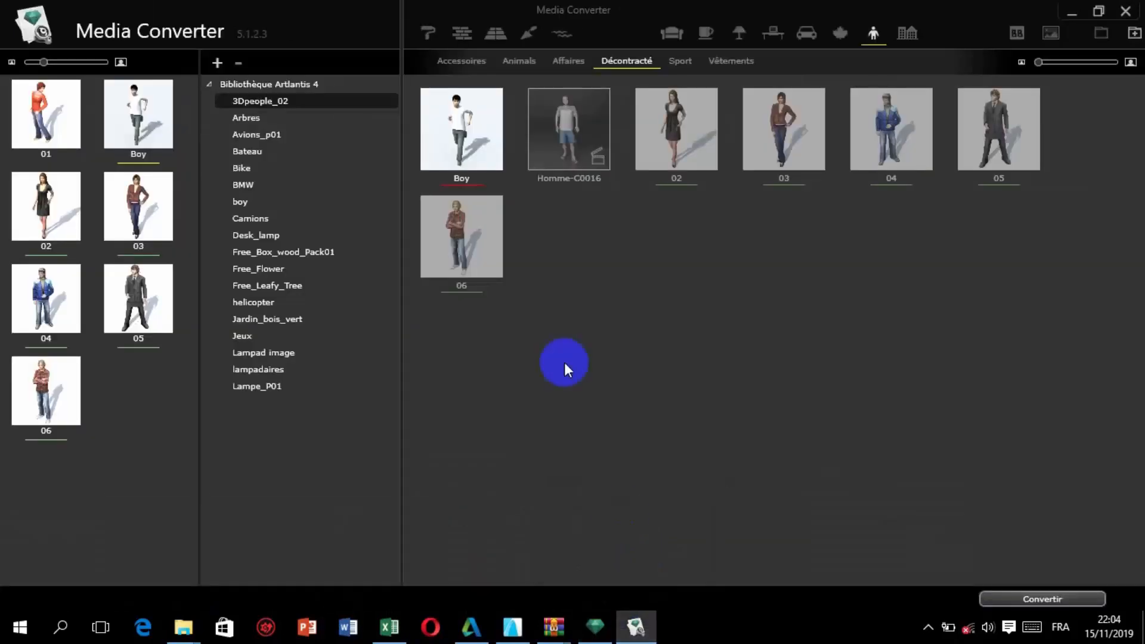
{"action": "left_click", "coordinate": [267, 118]}
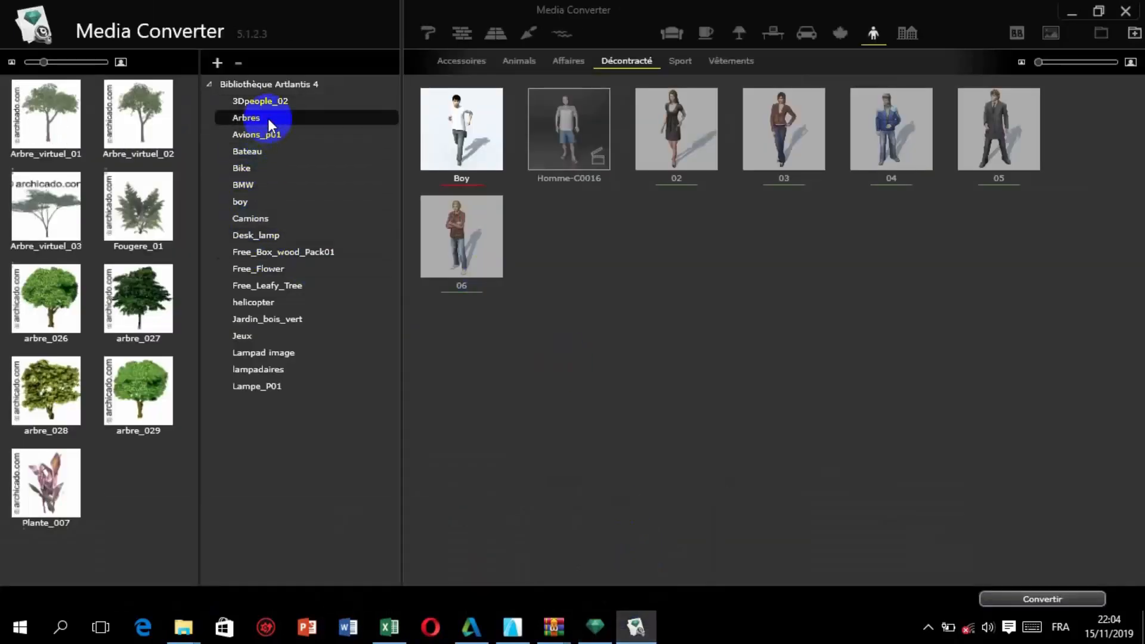
{"action": "scroll", "coordinate": [124, 431], "scroll_direction": "down", "scroll_amount": 4}
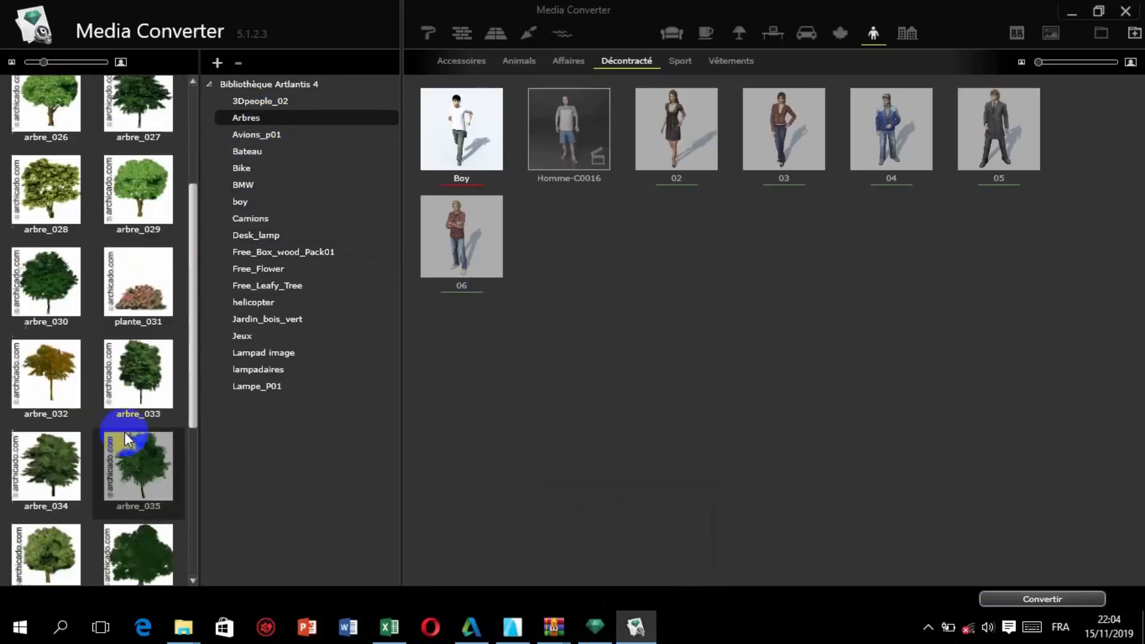
{"action": "scroll", "coordinate": [127, 439], "scroll_direction": "down", "scroll_amount": 1}
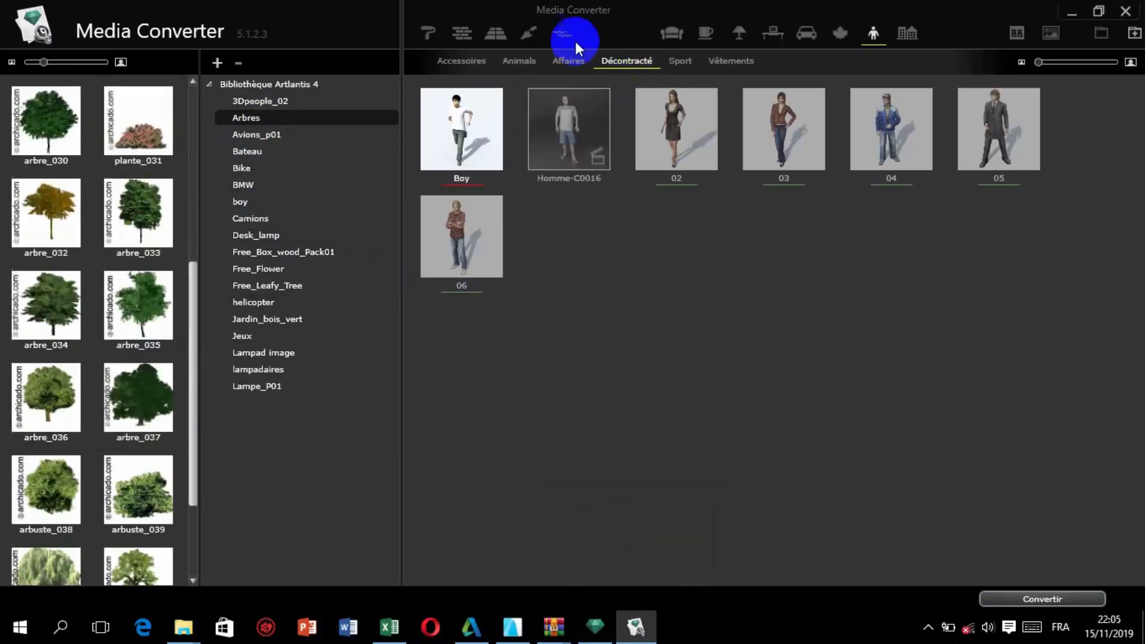
{"action": "left_click", "coordinate": [837, 33]}
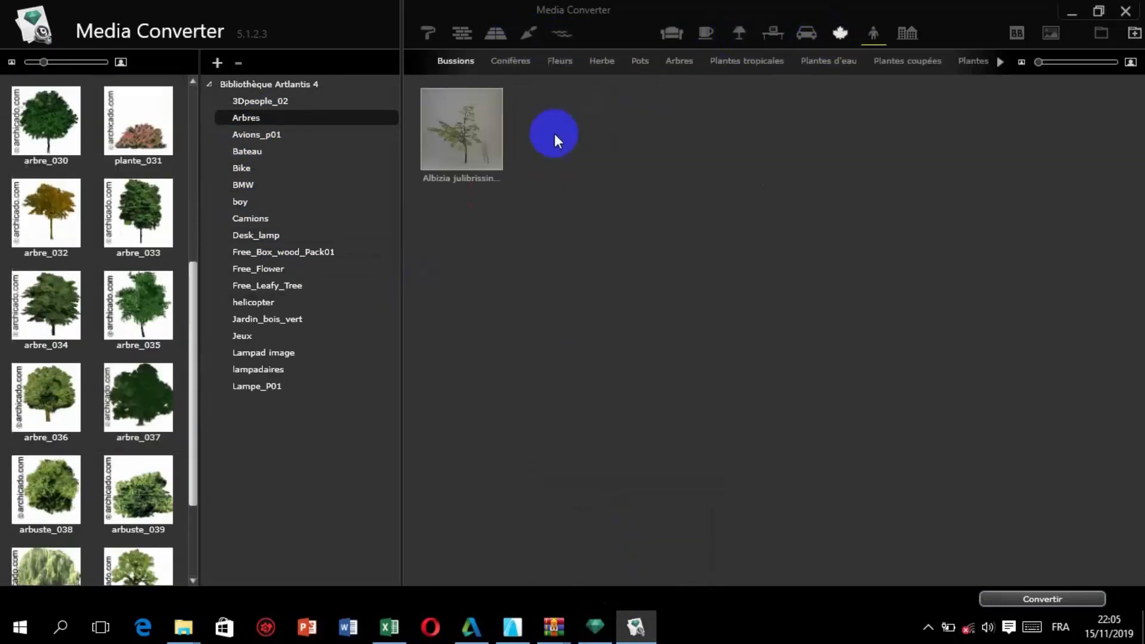
Assign the Arbres models arbre_030 and arbre_026 to the Bussions category and convert them.
{"action": "left_click_drag", "start_coordinate": [43, 122], "coordinate": [429, 238]}
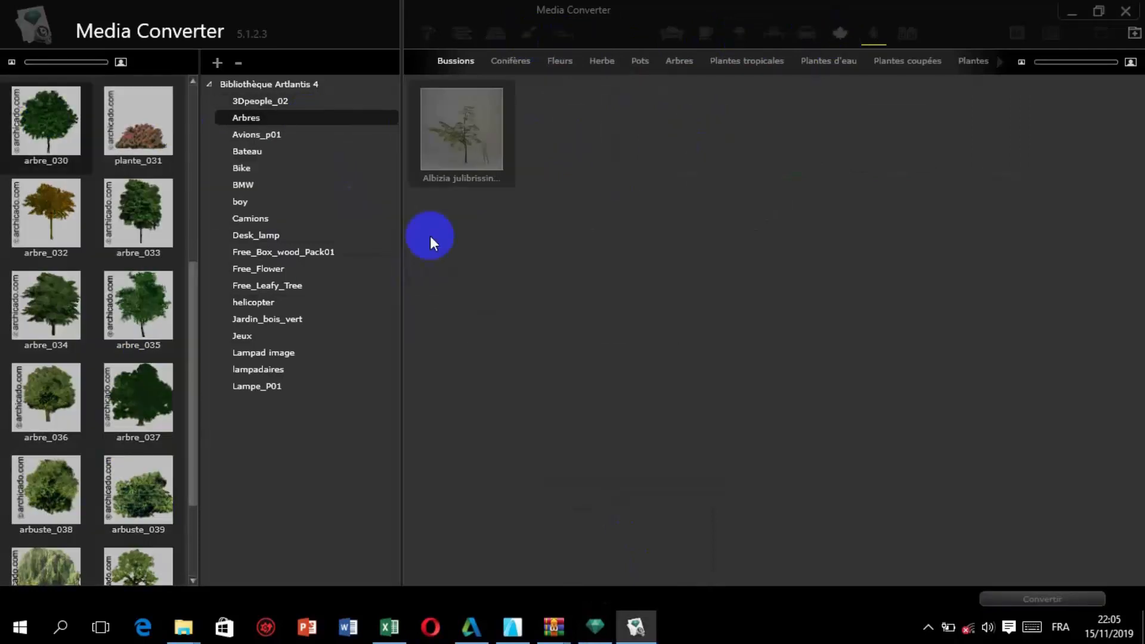
{"action": "left_click_drag", "start_coordinate": [133, 294], "coordinate": [377, 294]}
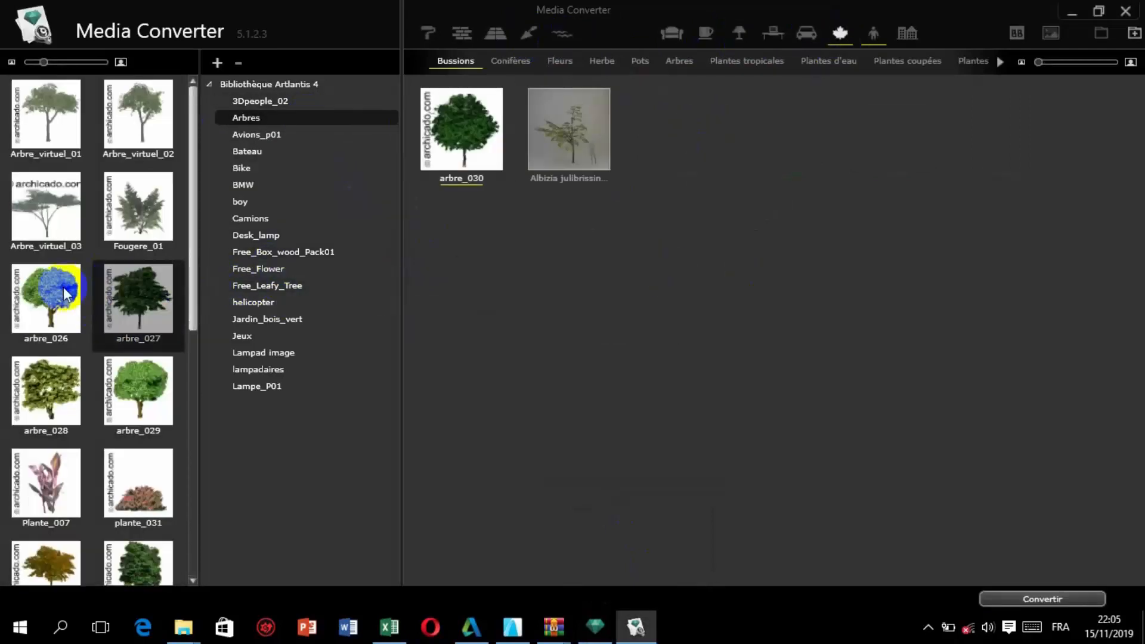
{"action": "left_click_drag", "start_coordinate": [45, 289], "coordinate": [894, 227]}
{"action": "left_click_drag", "start_coordinate": [46, 486], "coordinate": [680, 375]}
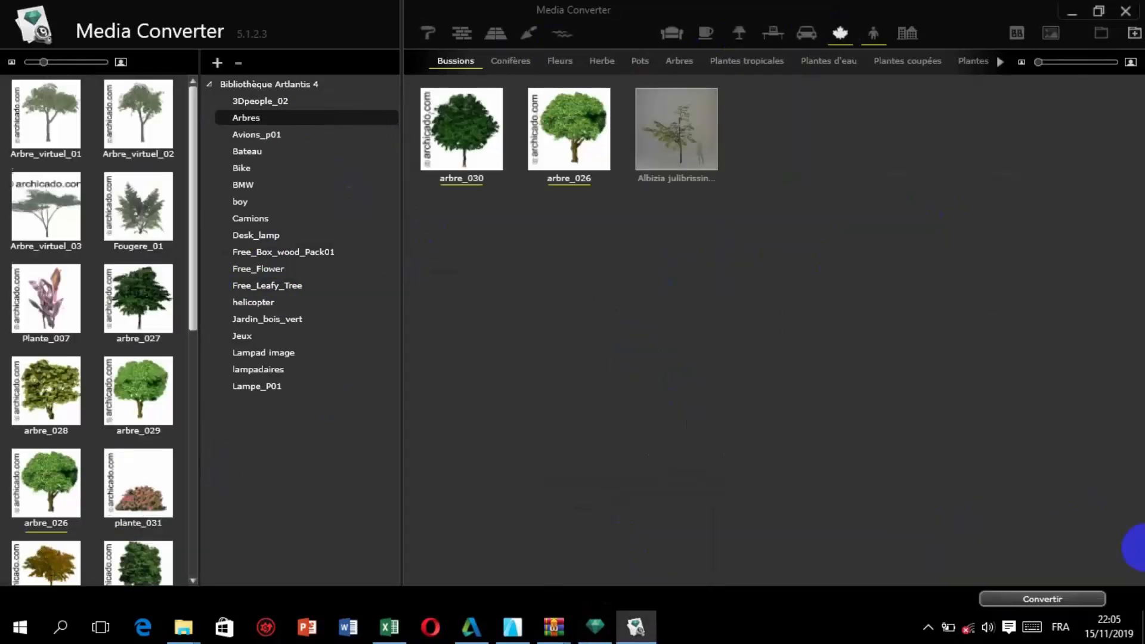
{"action": "left_click", "coordinate": [1072, 599]}
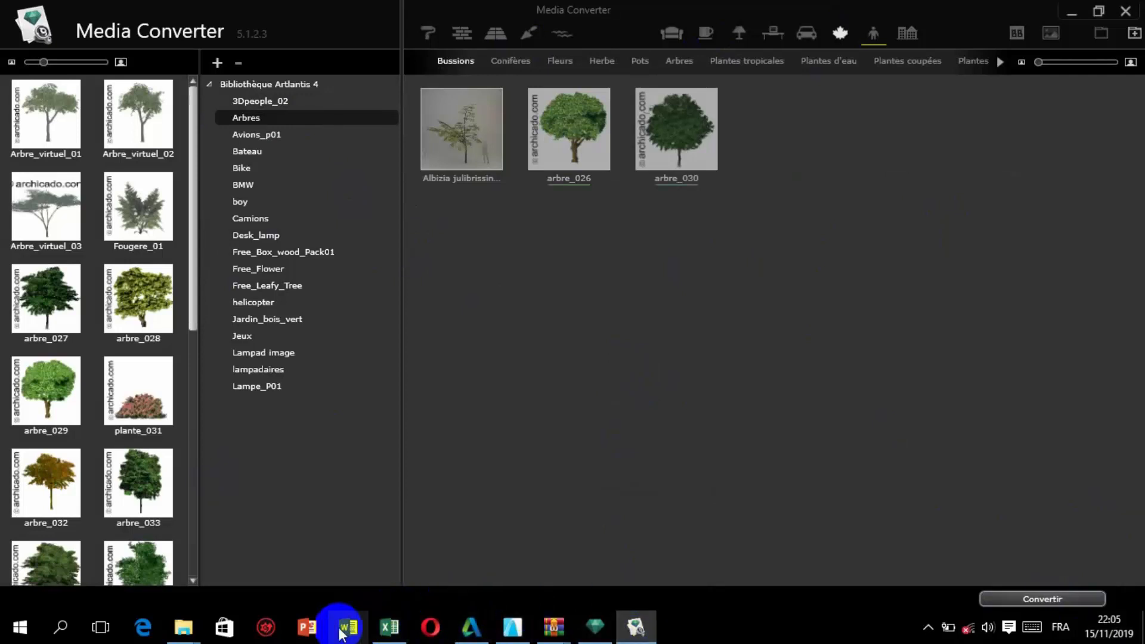
Switch to Artlantis Studio and display the catalogue's vegetation category to check for the converted trees.
{"action": "left_click", "coordinate": [595, 626]}
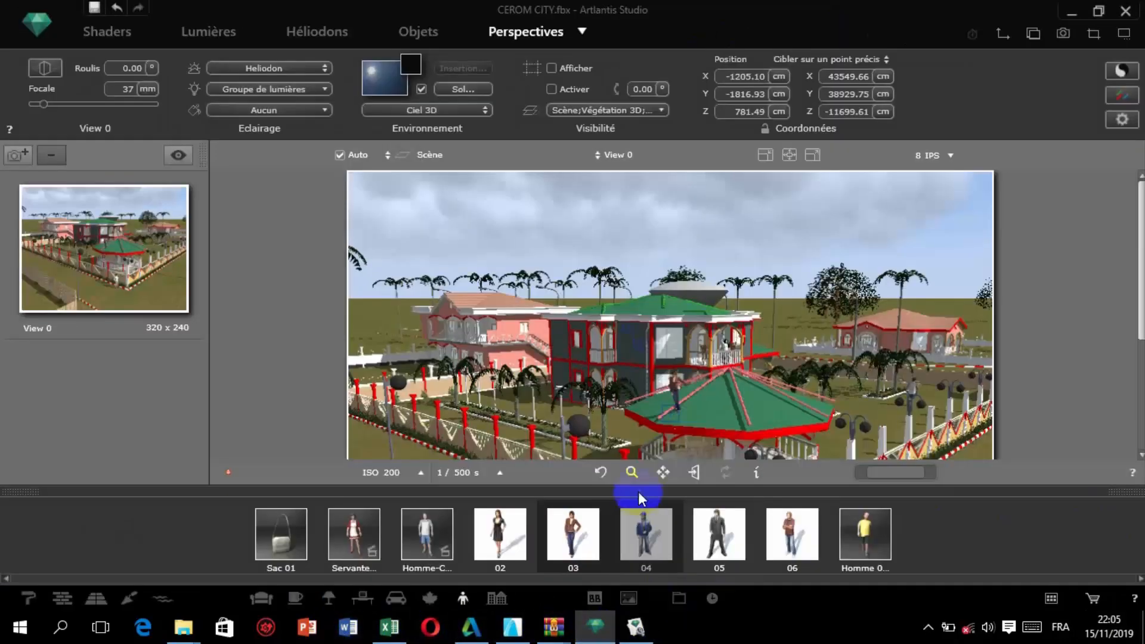
{"action": "left_click", "coordinate": [429, 598]}
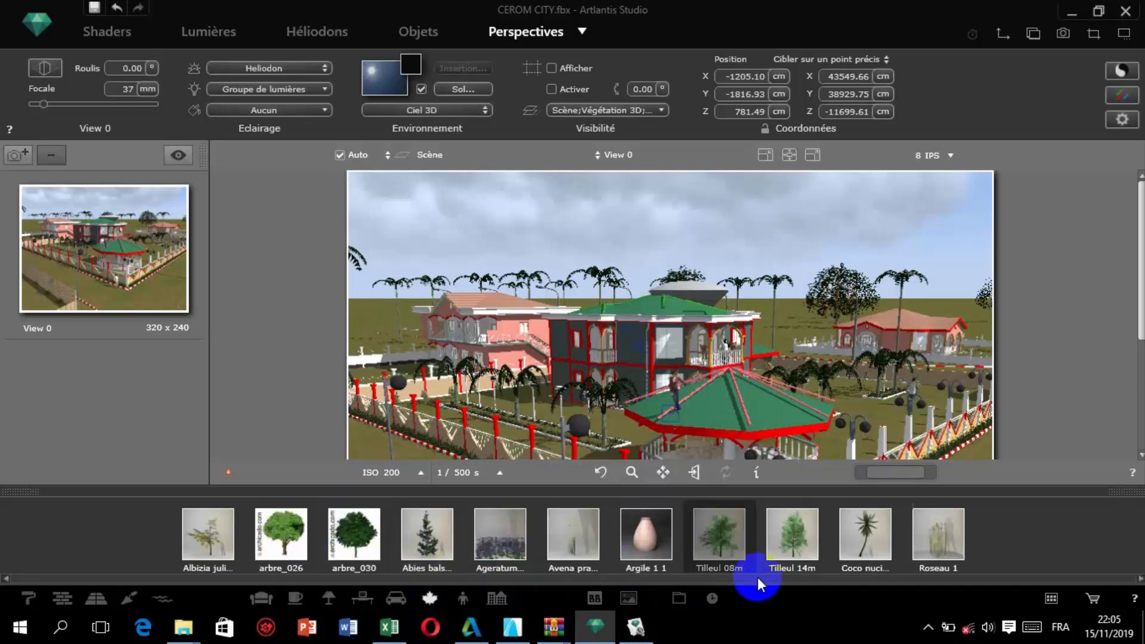
{"action": "mouse_move", "coordinate": [636, 625]}
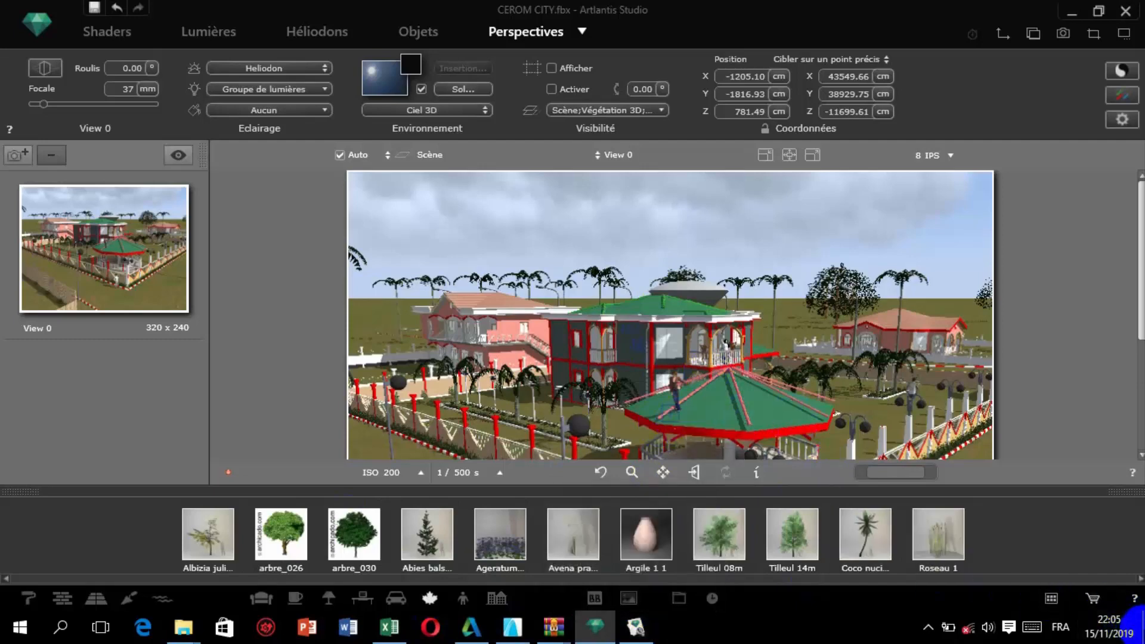
{"action": "left_click", "coordinate": [1141, 629]}
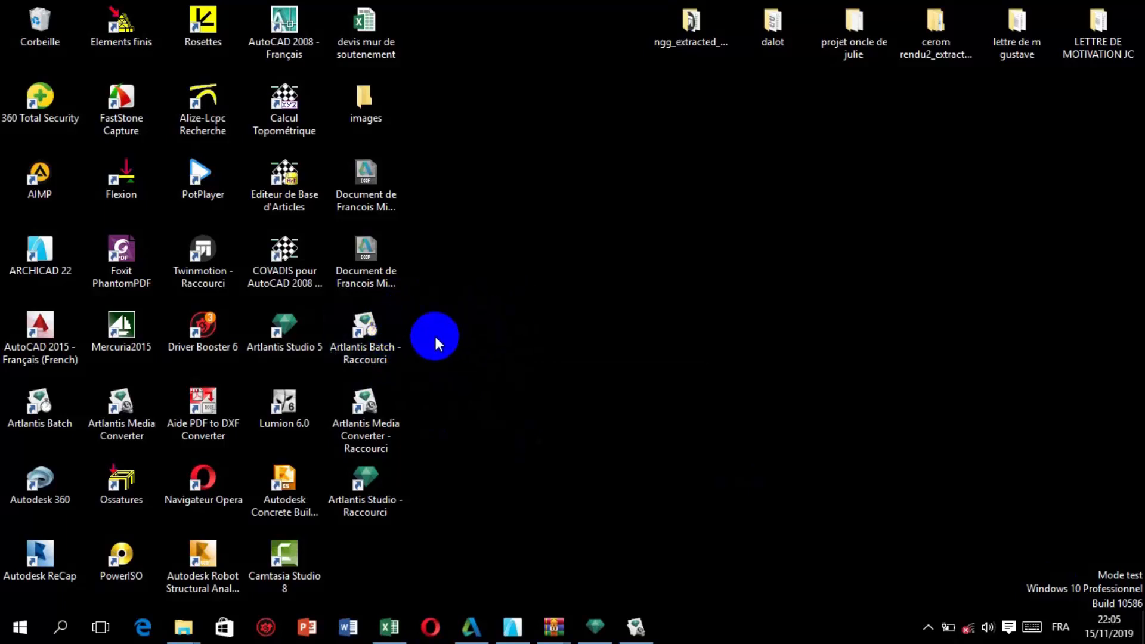
{"action": "left_click", "coordinate": [594, 624]}
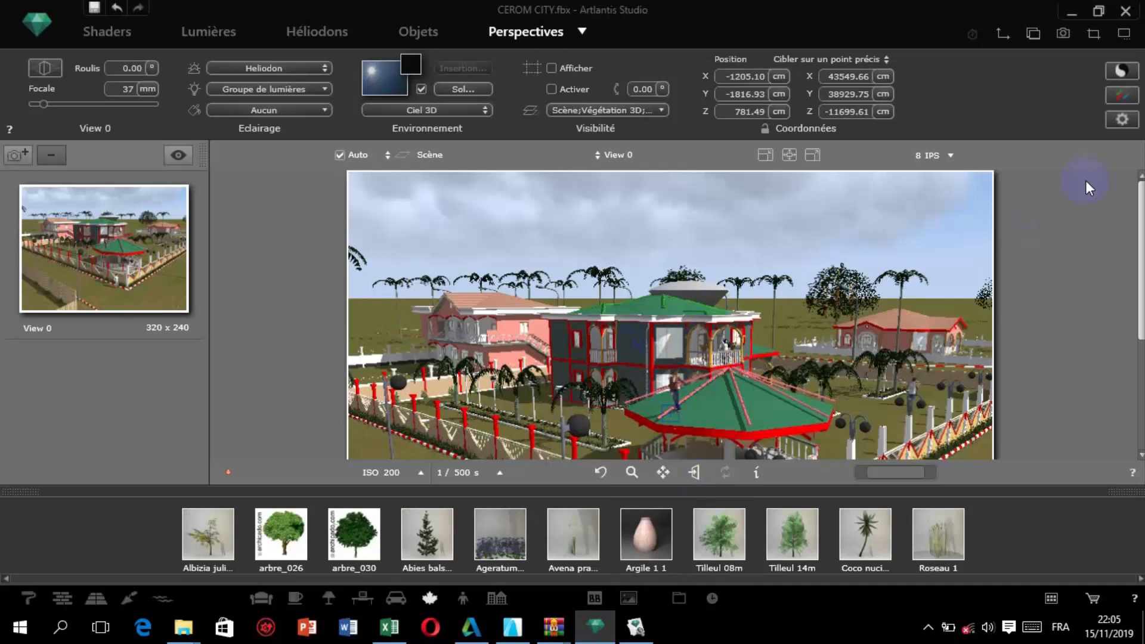
{"action": "left_click", "coordinate": [1064, 33]}
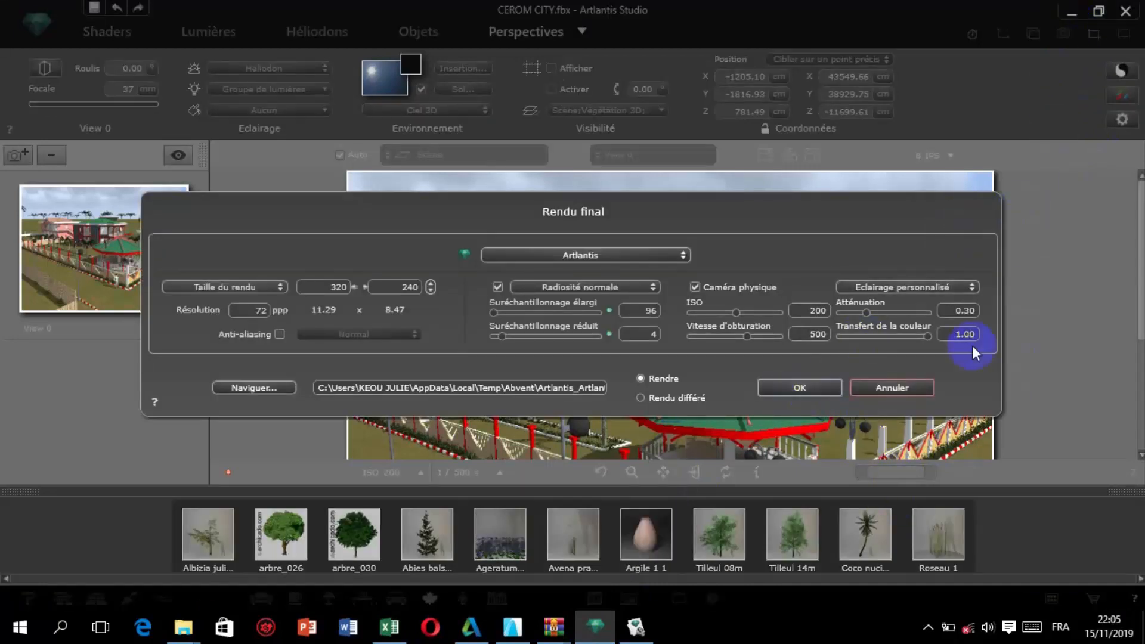
{"action": "left_click", "coordinate": [895, 388]}
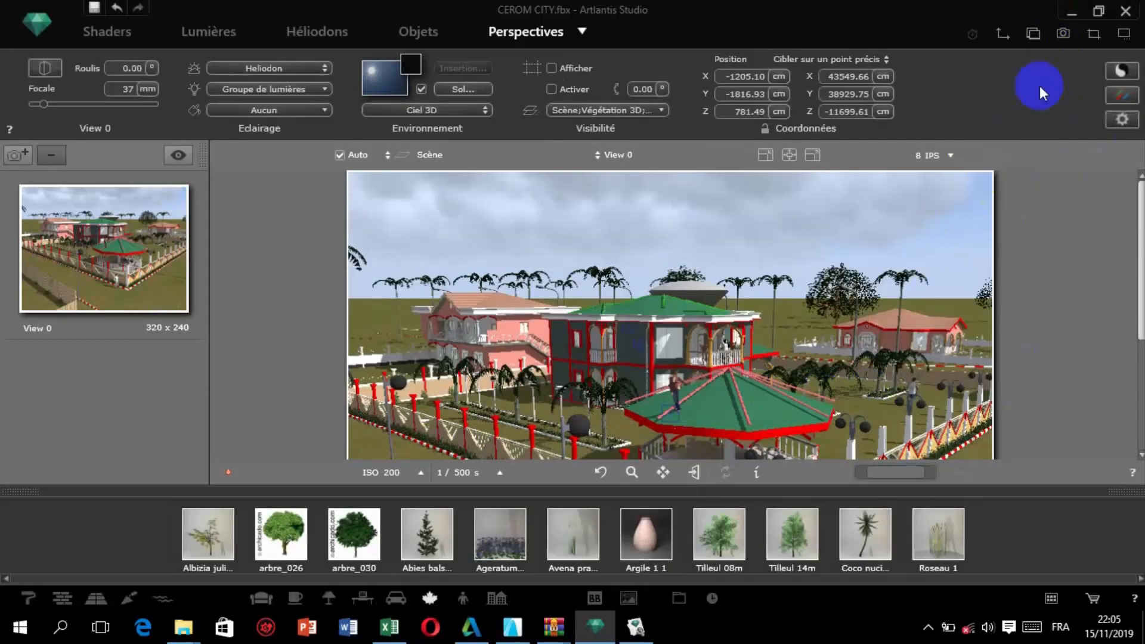
Start an immediate final render of View 0 with the Artlantis engine and abandon it during the calculation.
{"action": "left_click", "coordinate": [1063, 34]}
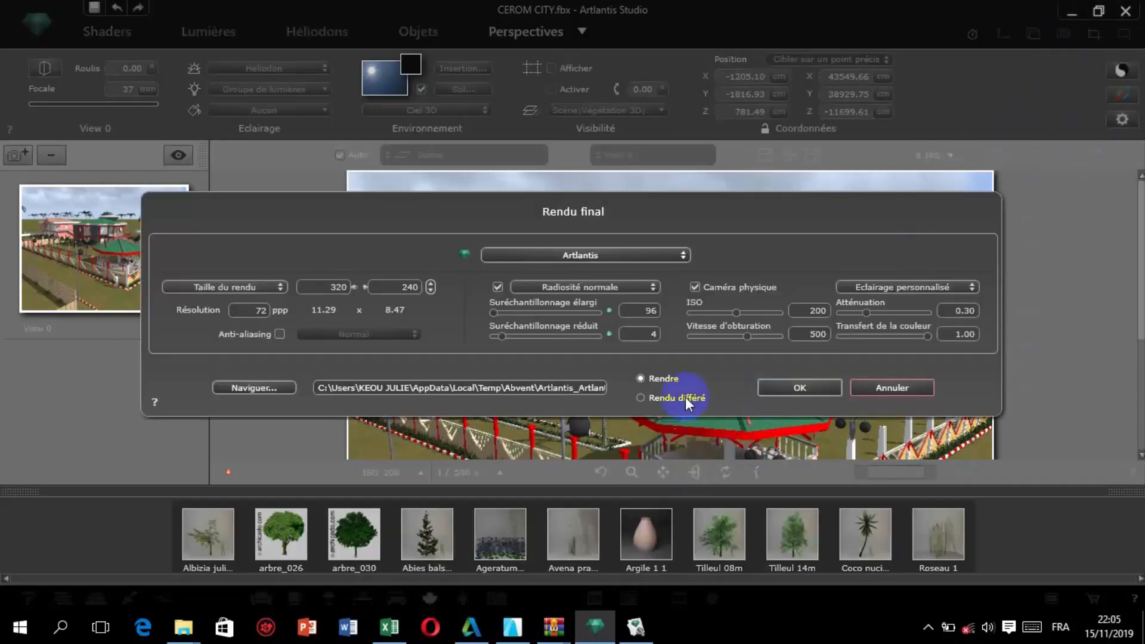
{"action": "left_click", "coordinate": [823, 385]}
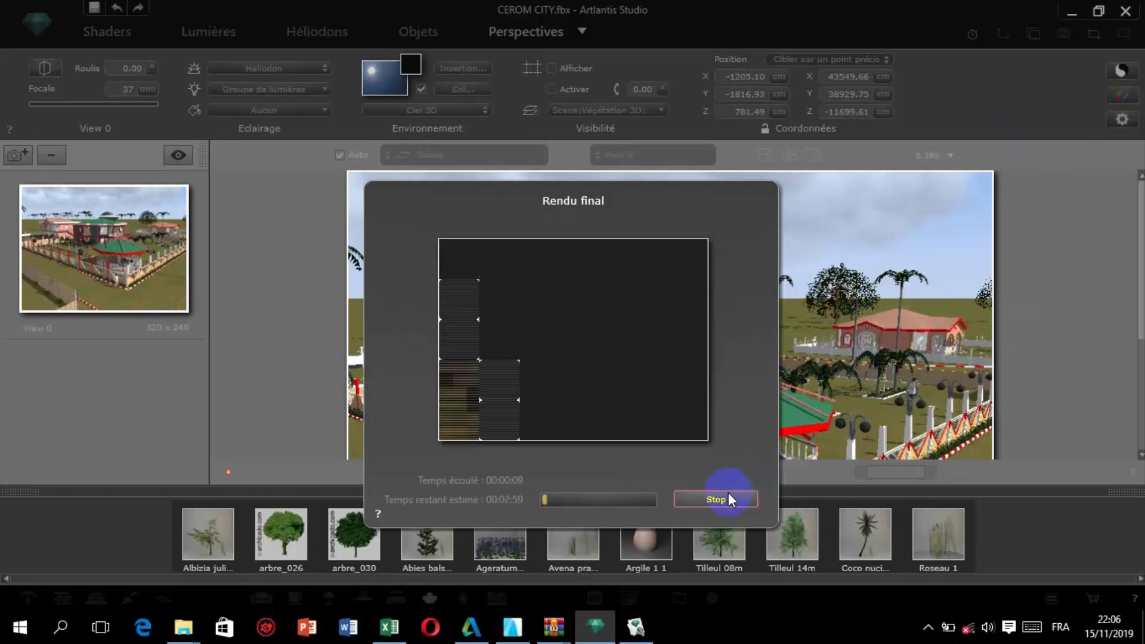
{"action": "left_click", "coordinate": [728, 499]}
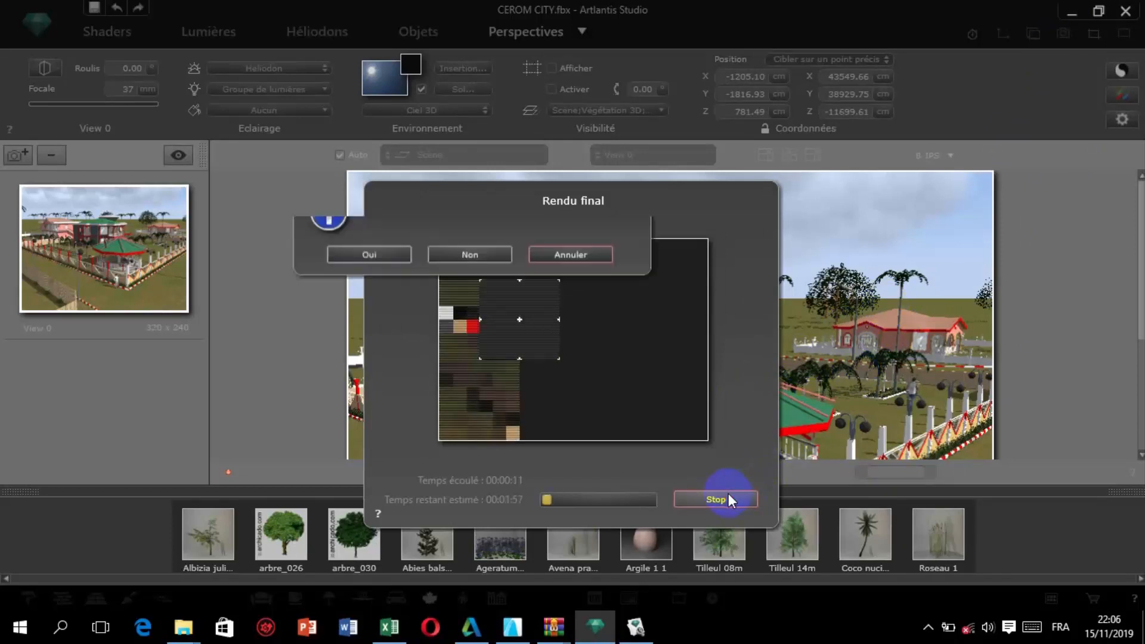
{"action": "left_click", "coordinate": [484, 287]}
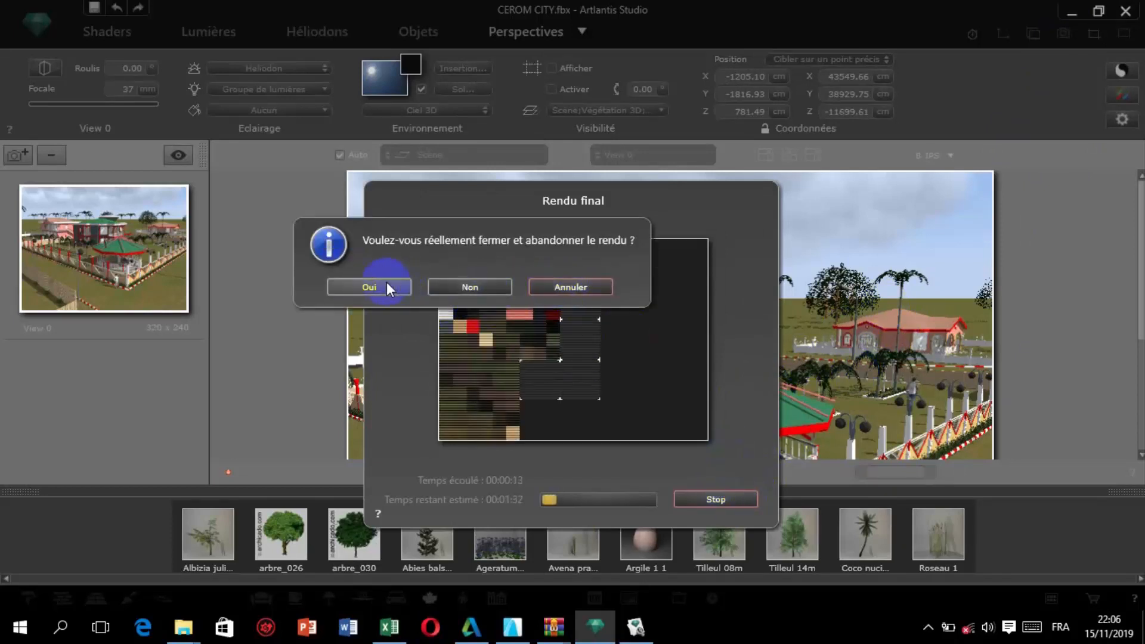
{"action": "left_click", "coordinate": [458, 286]}
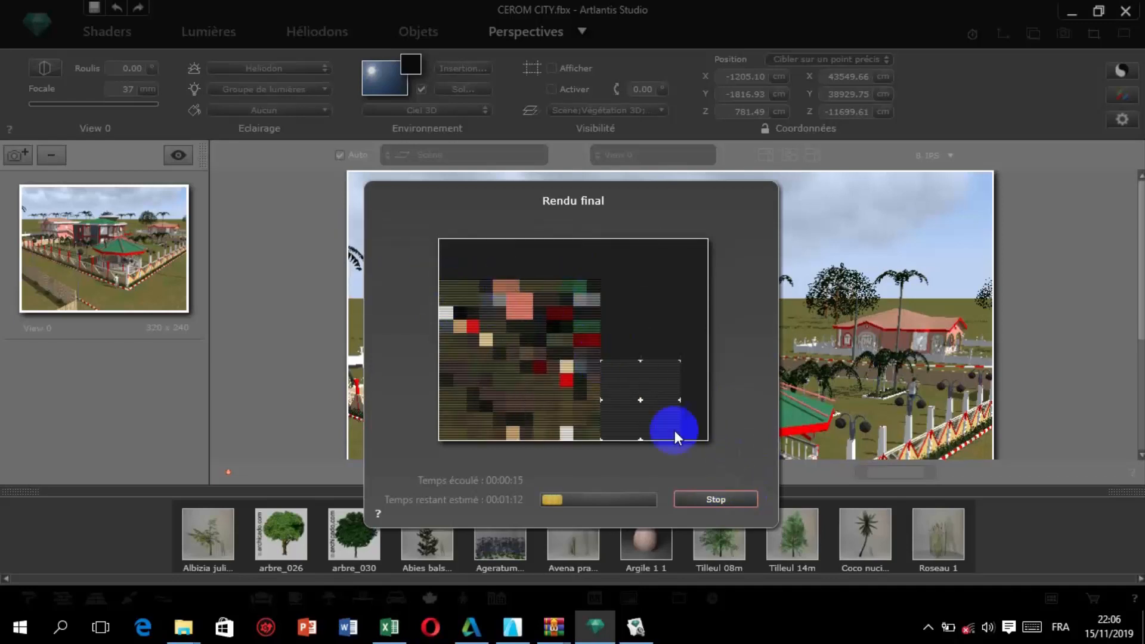
{"action": "left_click", "coordinate": [701, 499]}
{"action": "left_click", "coordinate": [409, 332]}
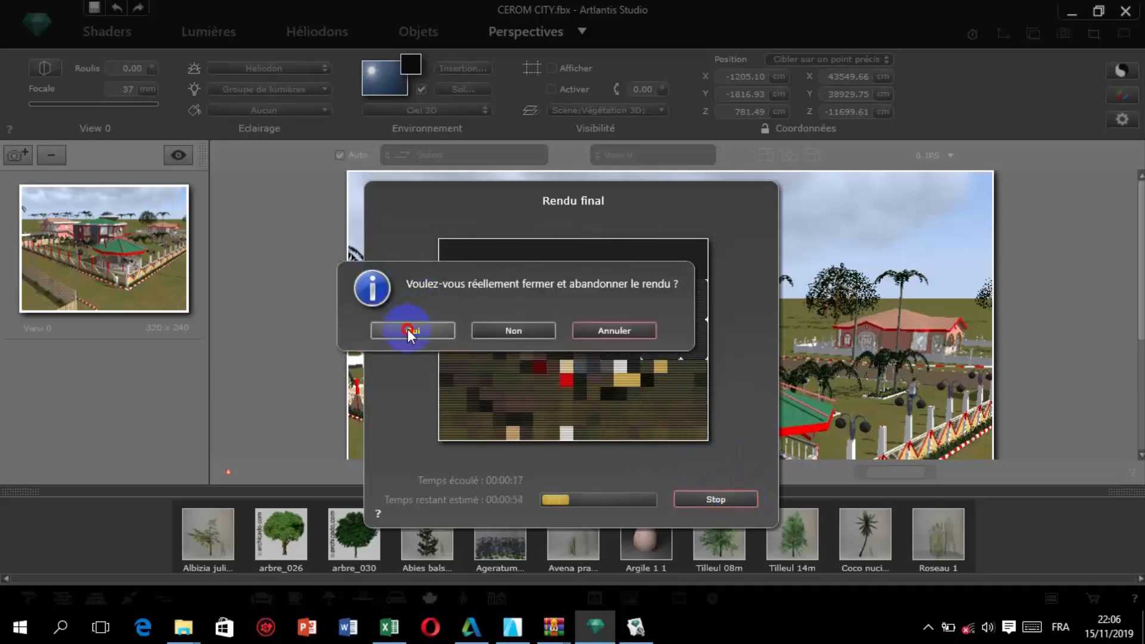
Try to stop the final render again and dismiss the Artlantis Studio crash report.
{"action": "left_click", "coordinate": [1102, 34]}
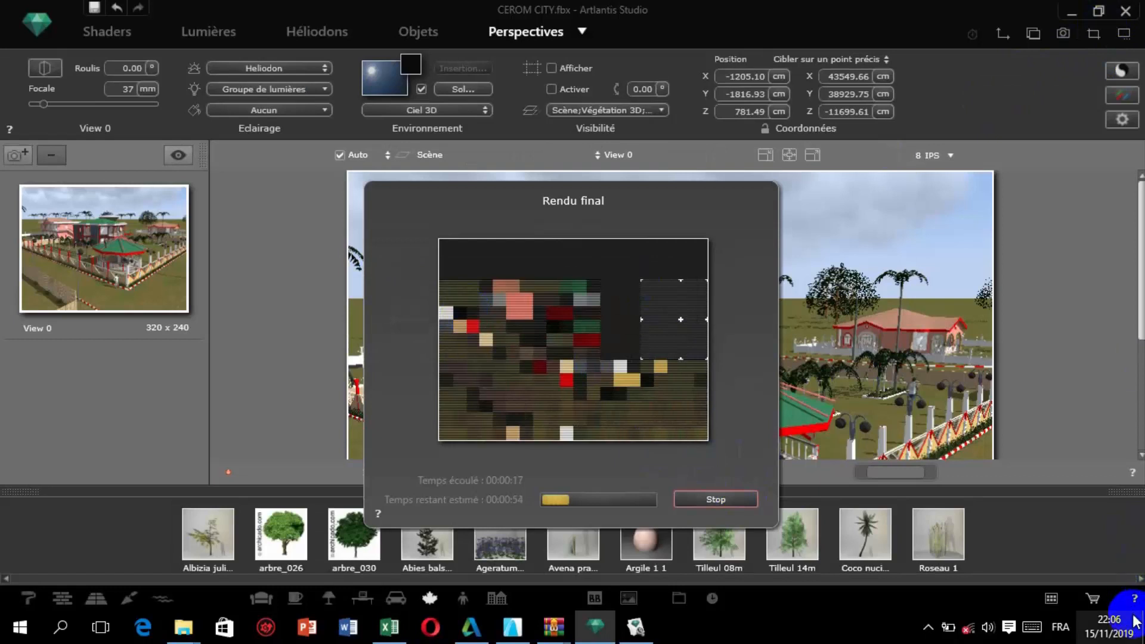
{"action": "left_click", "coordinate": [717, 501]}
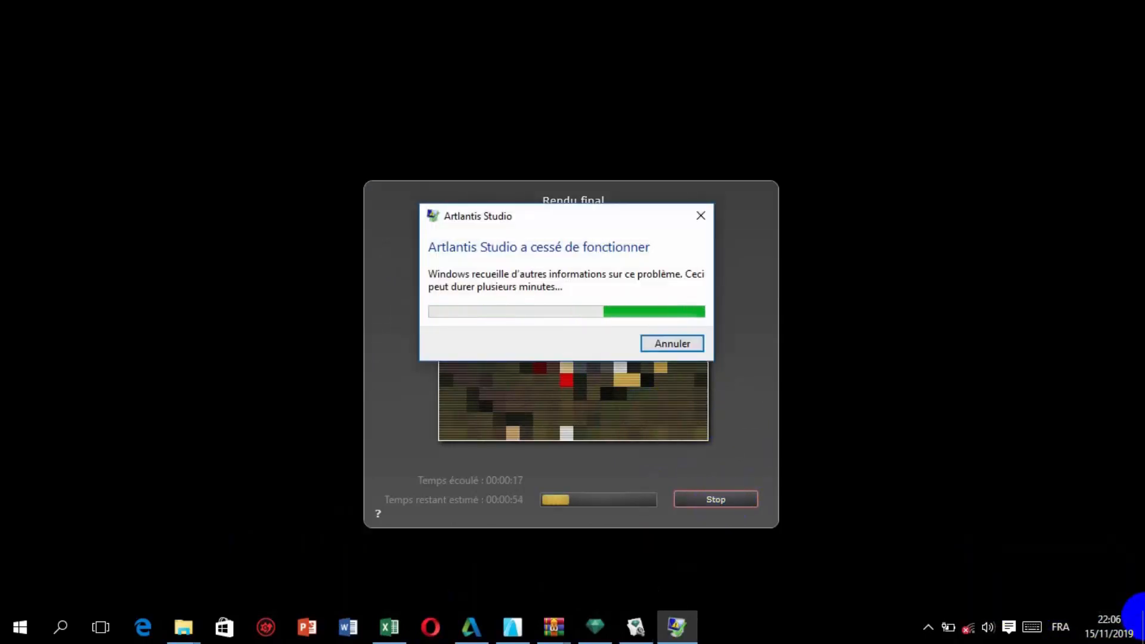
{"action": "left_click", "coordinate": [700, 215]}
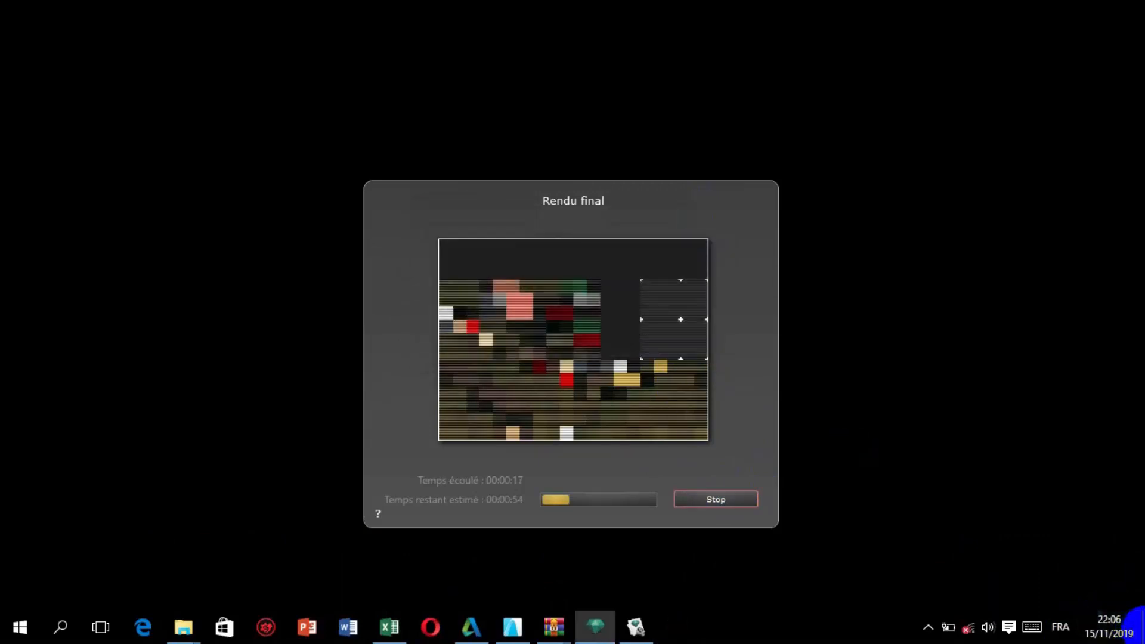
{"action": "left_click", "coordinate": [1144, 627]}
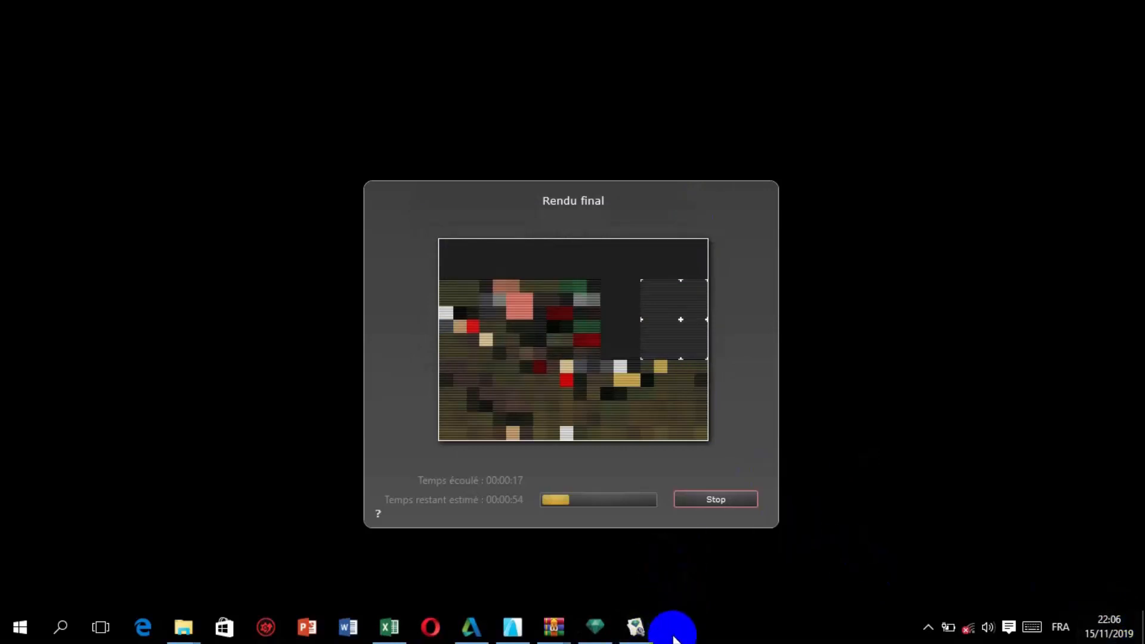
Open the Windows Task Manager, end the Artlantis Studio task and close the manager.
{"action": "right_click", "coordinate": [674, 636]}
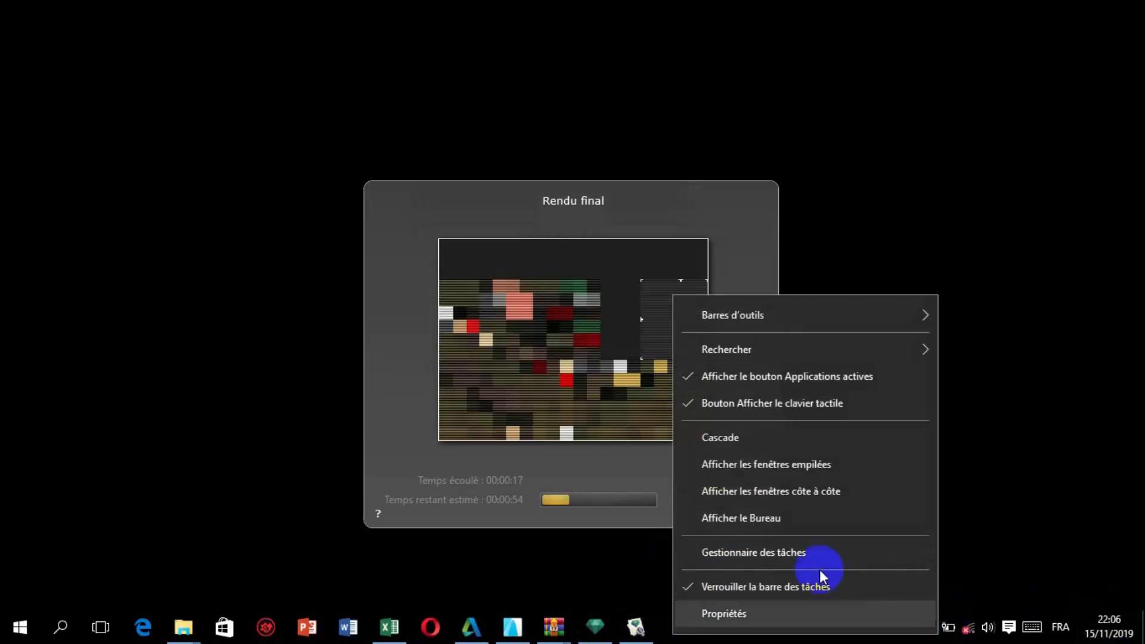
{"action": "left_click", "coordinate": [734, 545]}
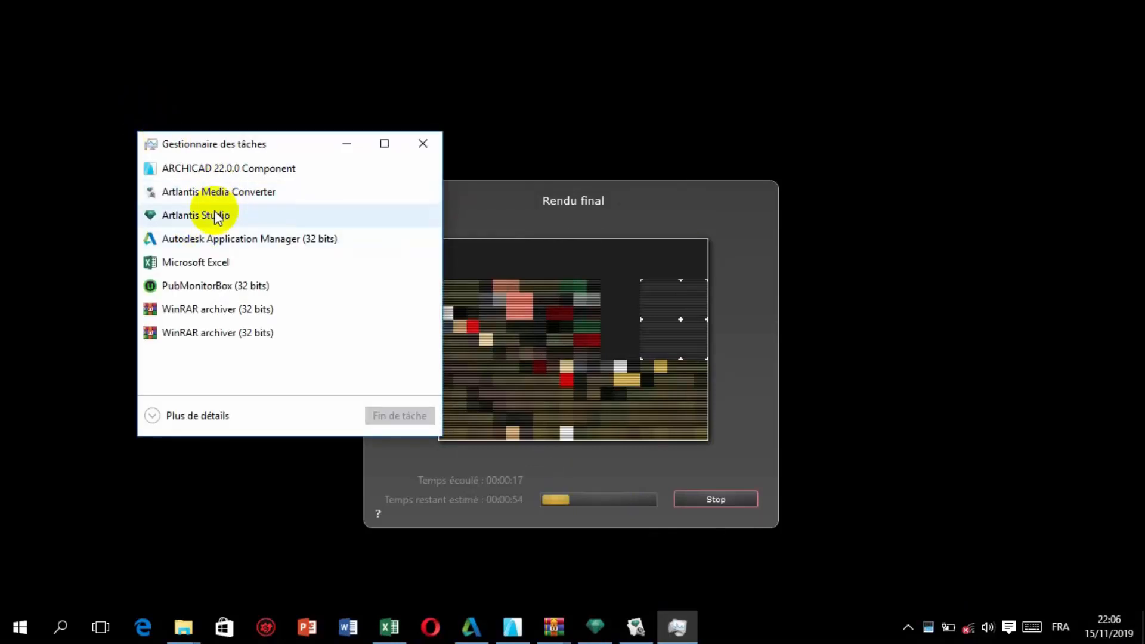
{"action": "left_click", "coordinate": [219, 216]}
{"action": "left_click", "coordinate": [402, 415]}
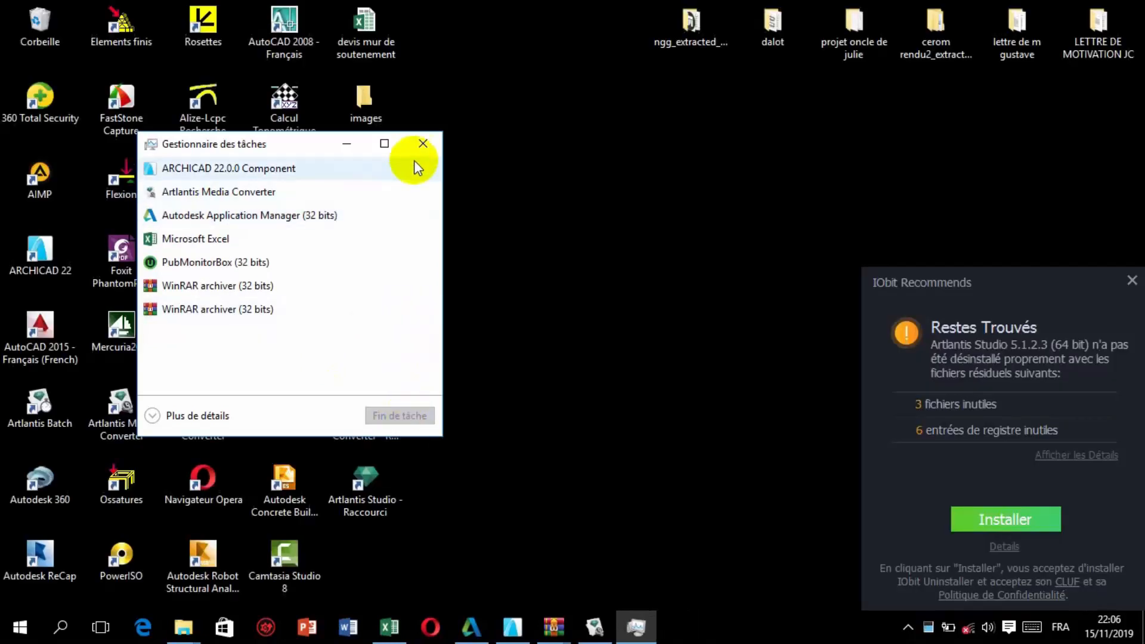
{"action": "left_click", "coordinate": [423, 144]}
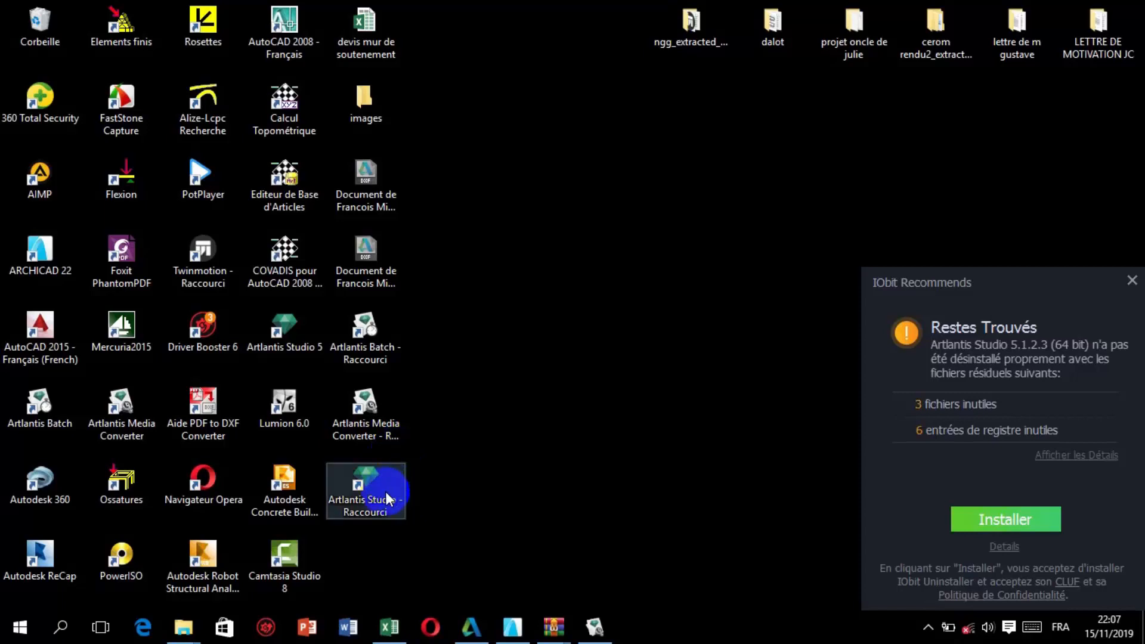
Launch Artlantis Batch from its desktop shortcut.
{"action": "left_click", "coordinate": [387, 326]}
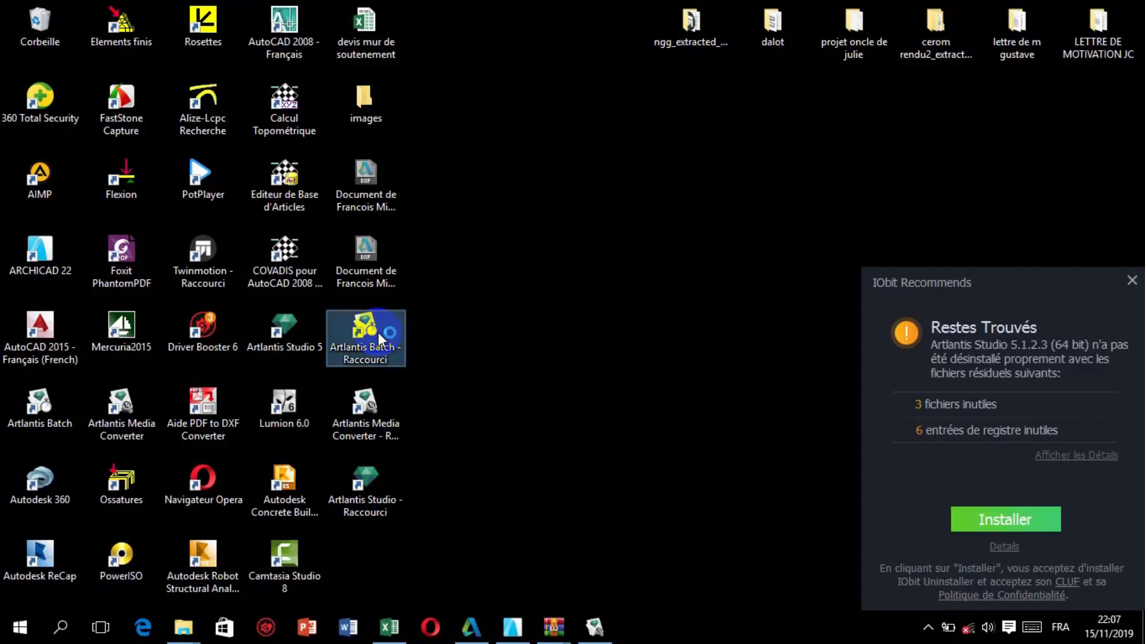
{"action": "double_click", "coordinate": [378, 332]}
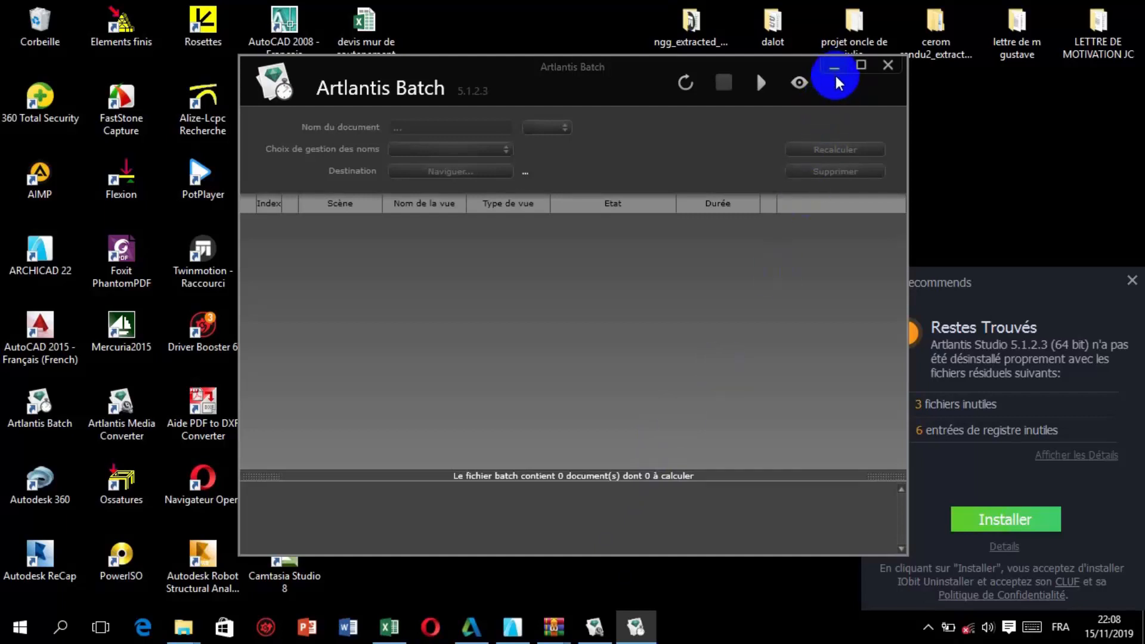
{"action": "left_click", "coordinate": [925, 626]}
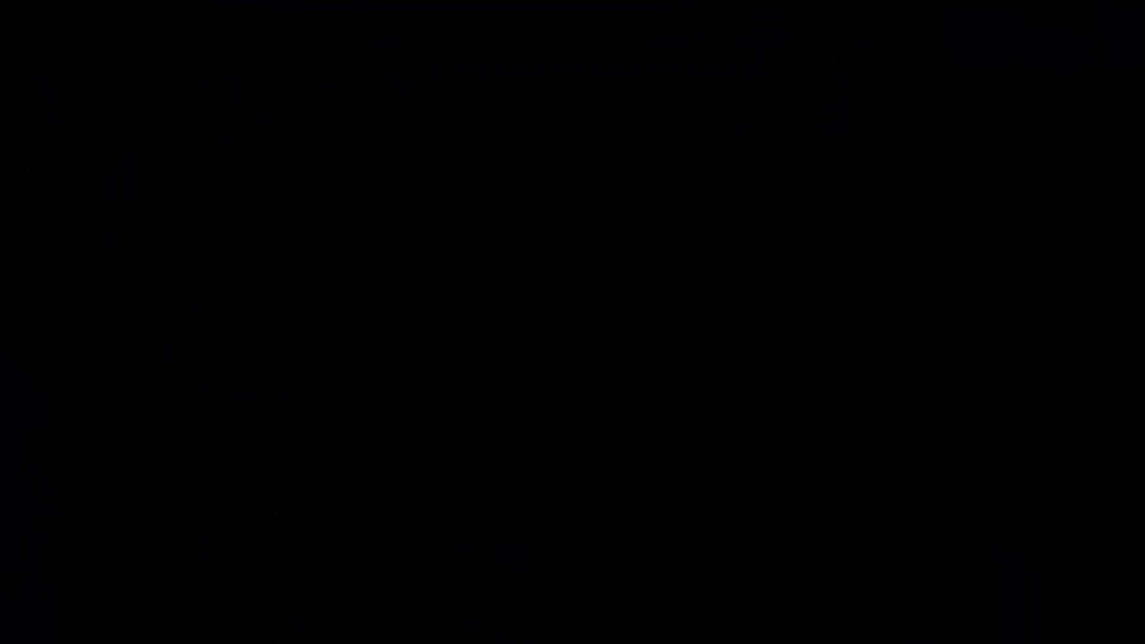